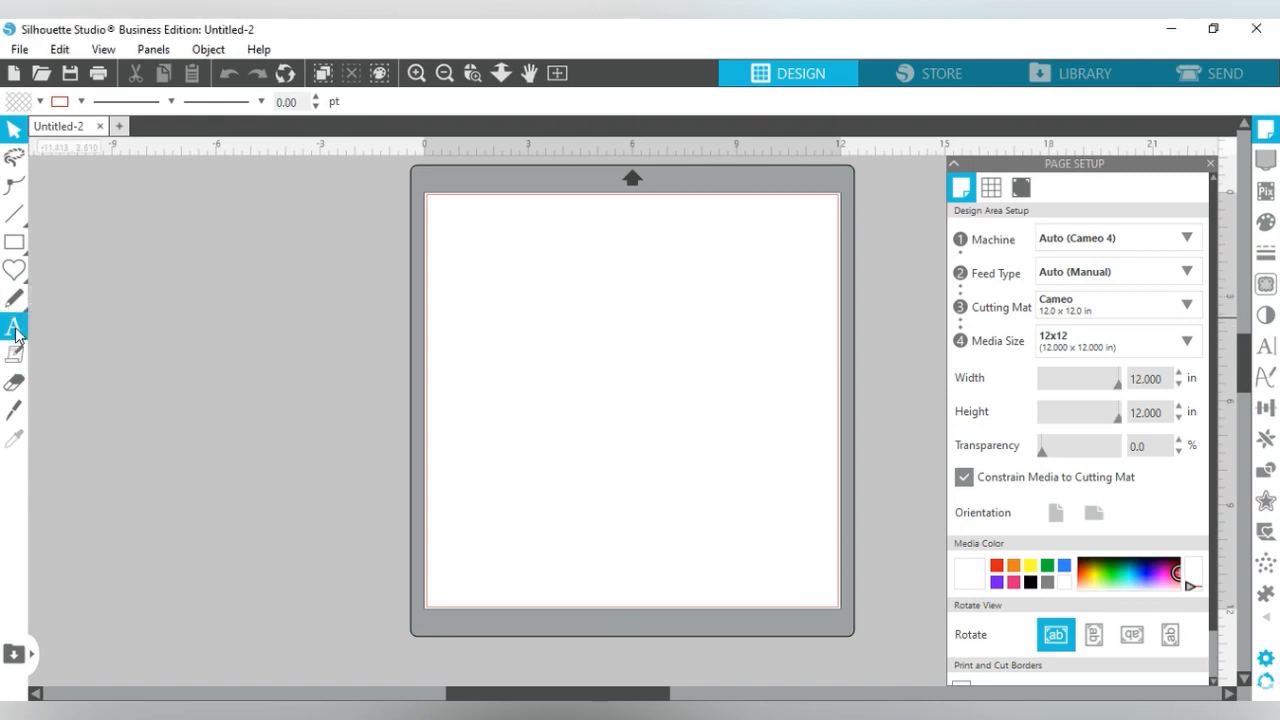
- Add the text "LOVE" near the upper part of the page
{"action": "left_click", "coordinate": [15, 336]}
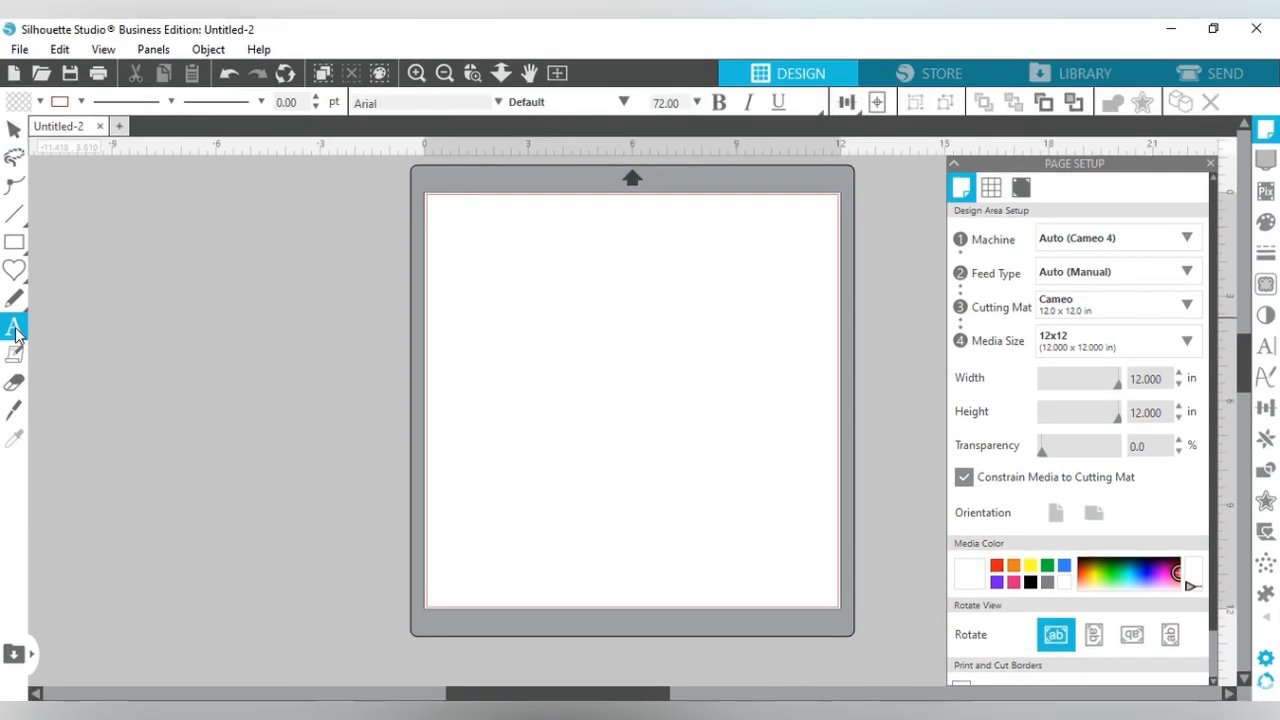
{"action": "left_click", "coordinate": [513, 270]}
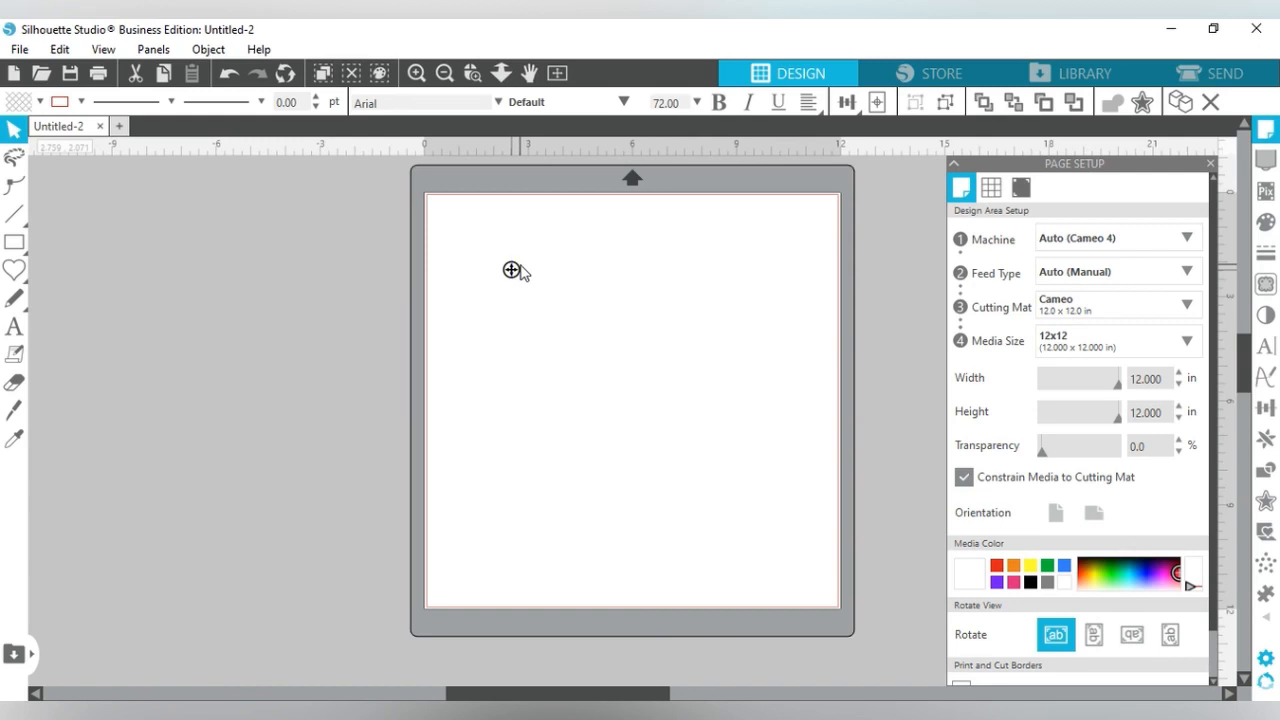
{"action": "type", "text": "LOVR"}
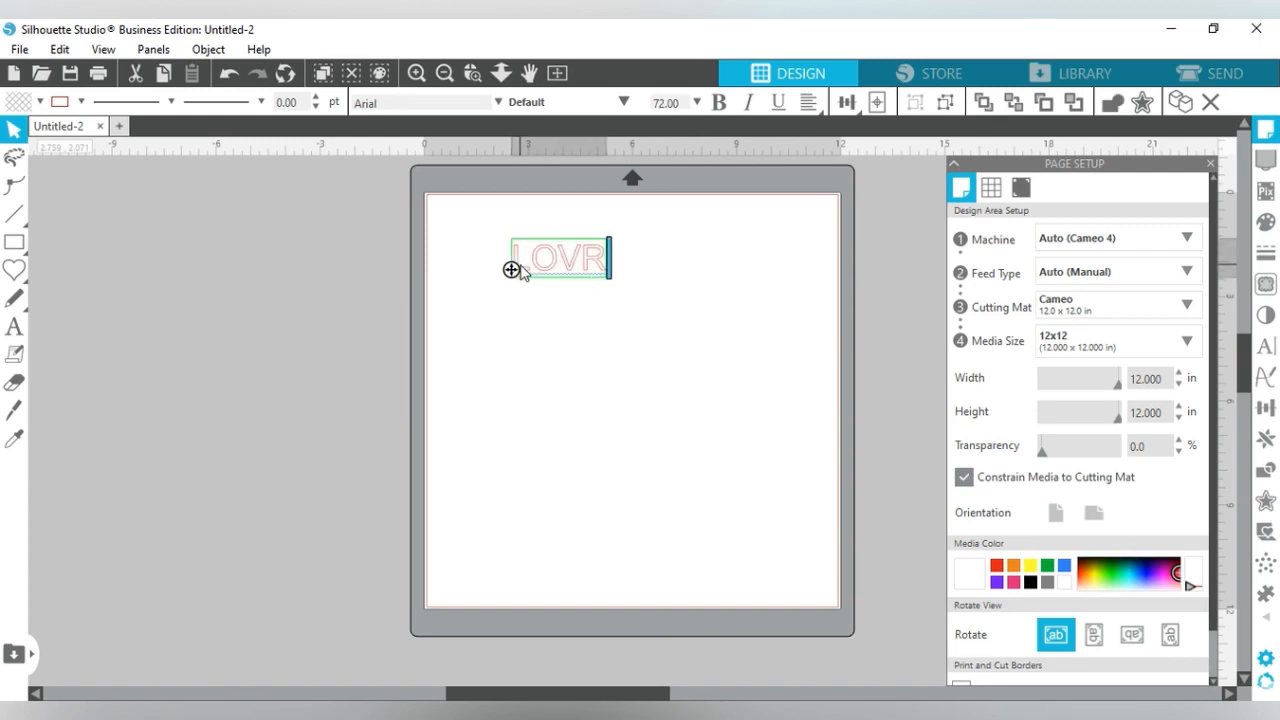
{"action": "key", "text": "BackSpace"}
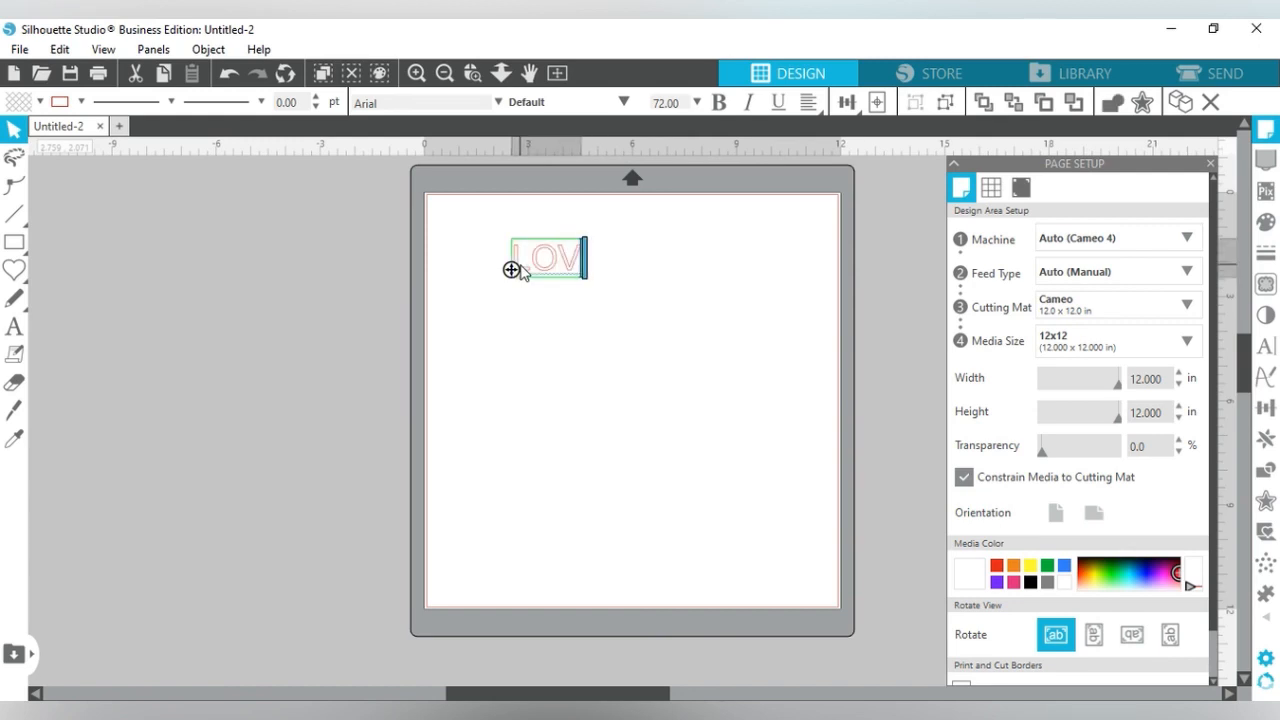
{"action": "type", "text": "E"}
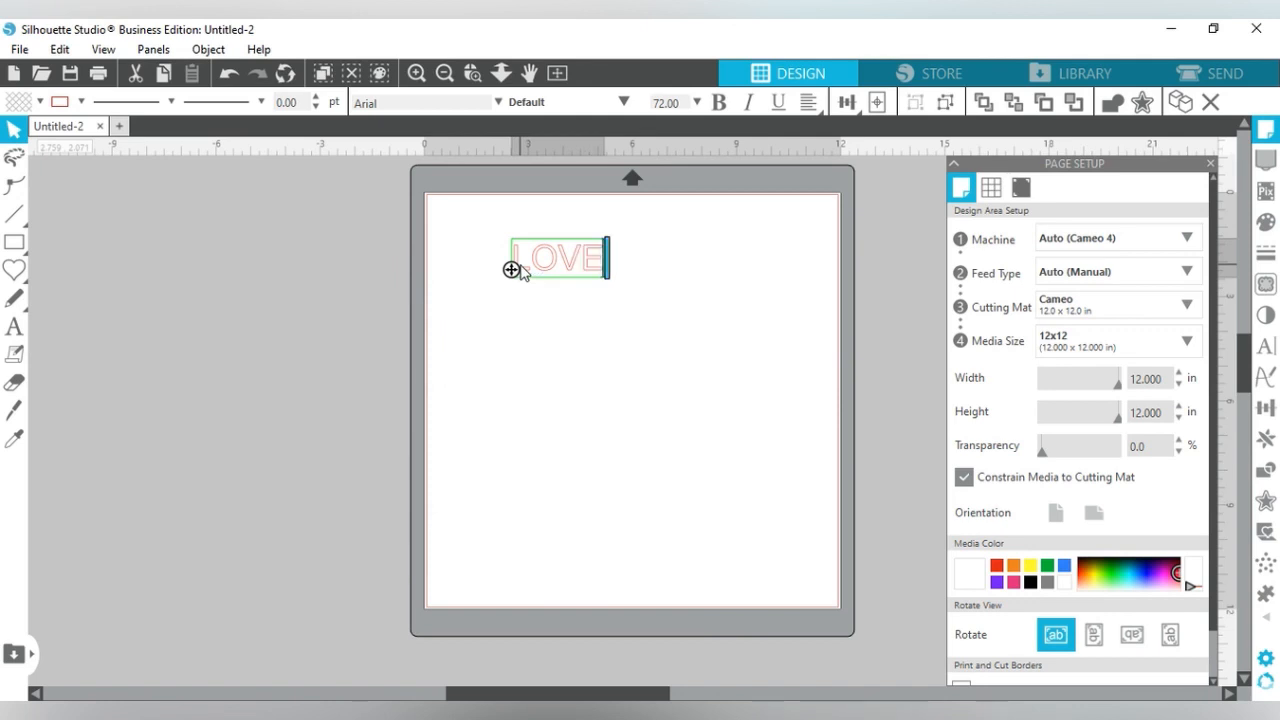
{"action": "left_click", "coordinate": [561, 329]}
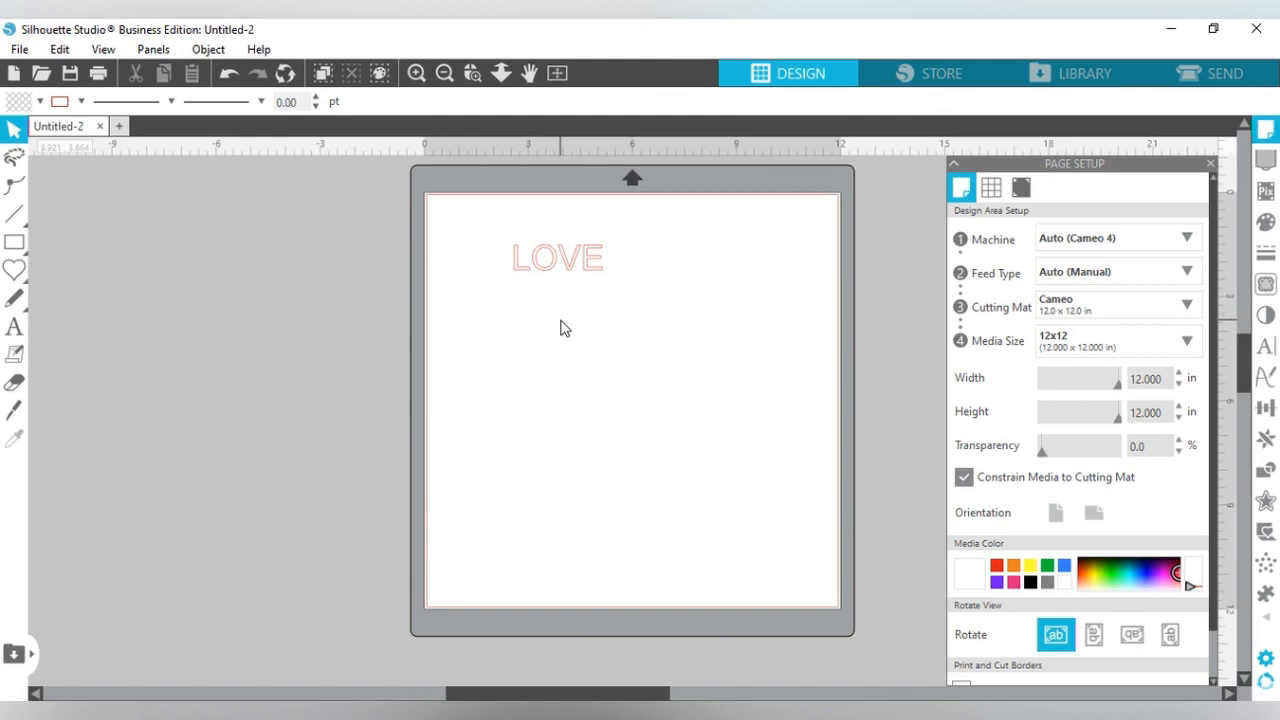
- Give the LOVE text a solid red fill and a transparent line color
{"action": "left_click", "coordinate": [575, 268]}
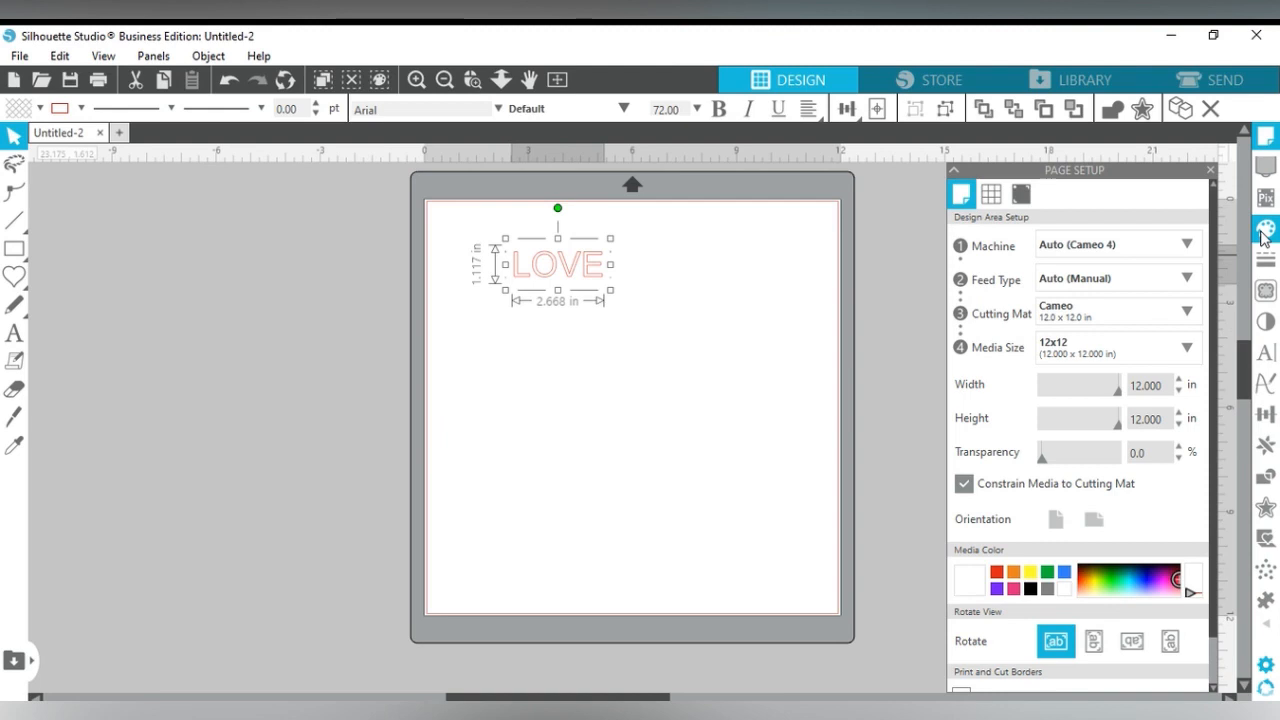
{"action": "left_click", "coordinate": [1262, 234]}
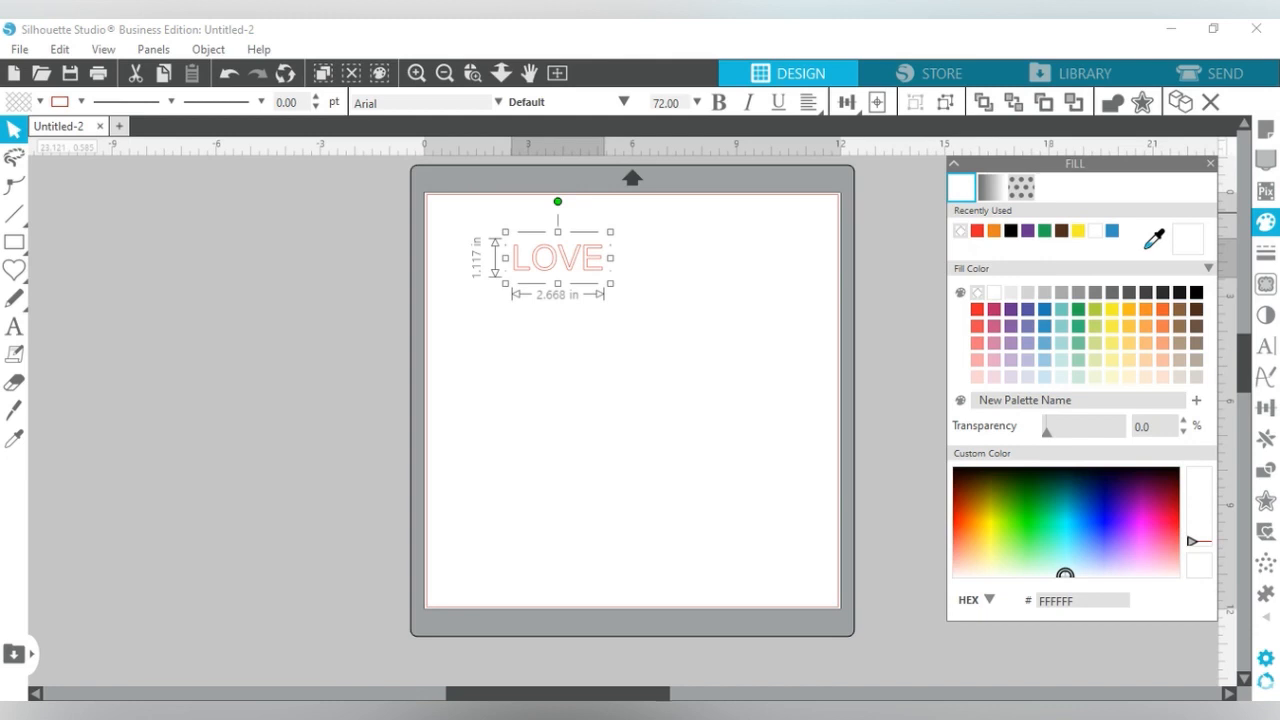
{"action": "left_click", "coordinate": [977, 309]}
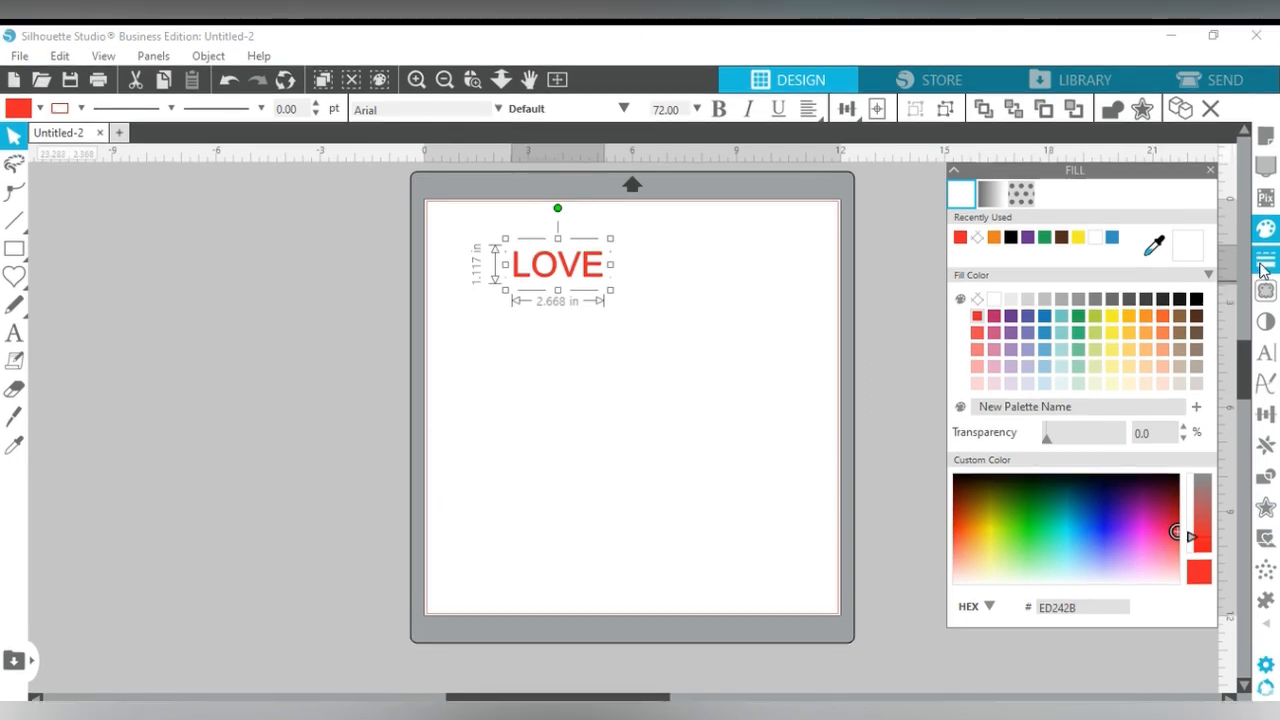
{"action": "left_click", "coordinate": [1263, 262]}
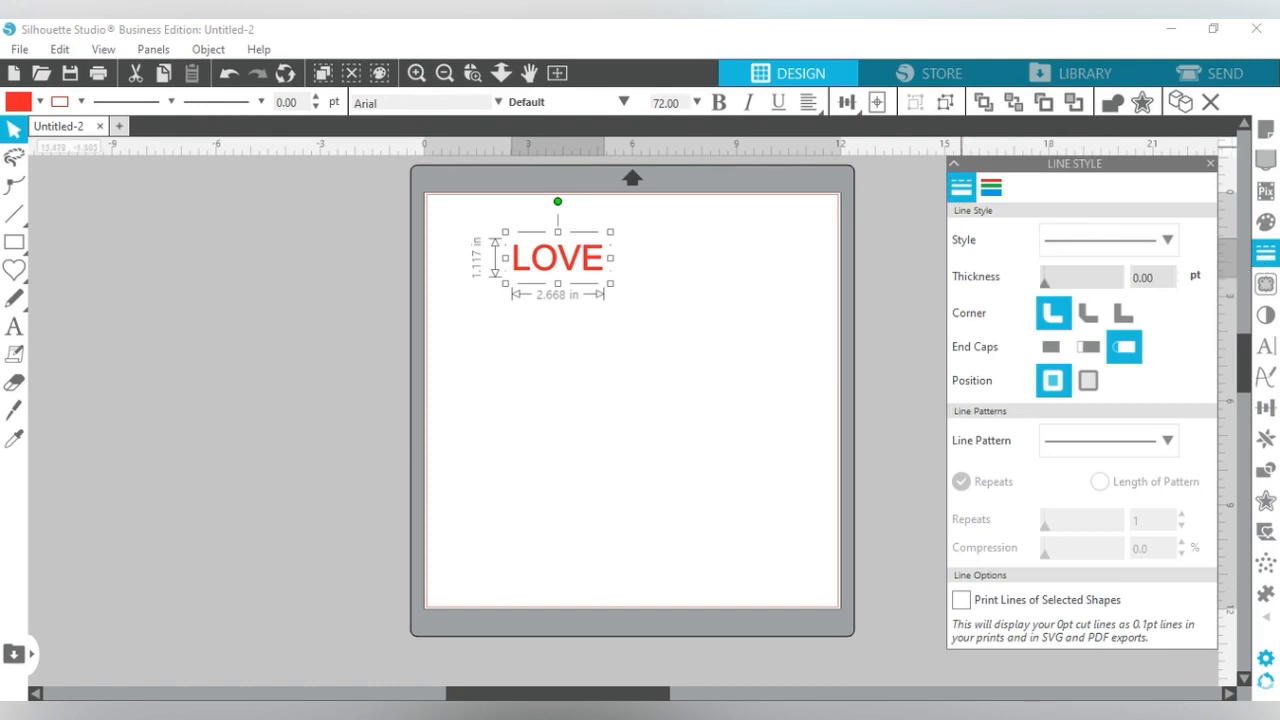
{"action": "left_click", "coordinate": [992, 195]}
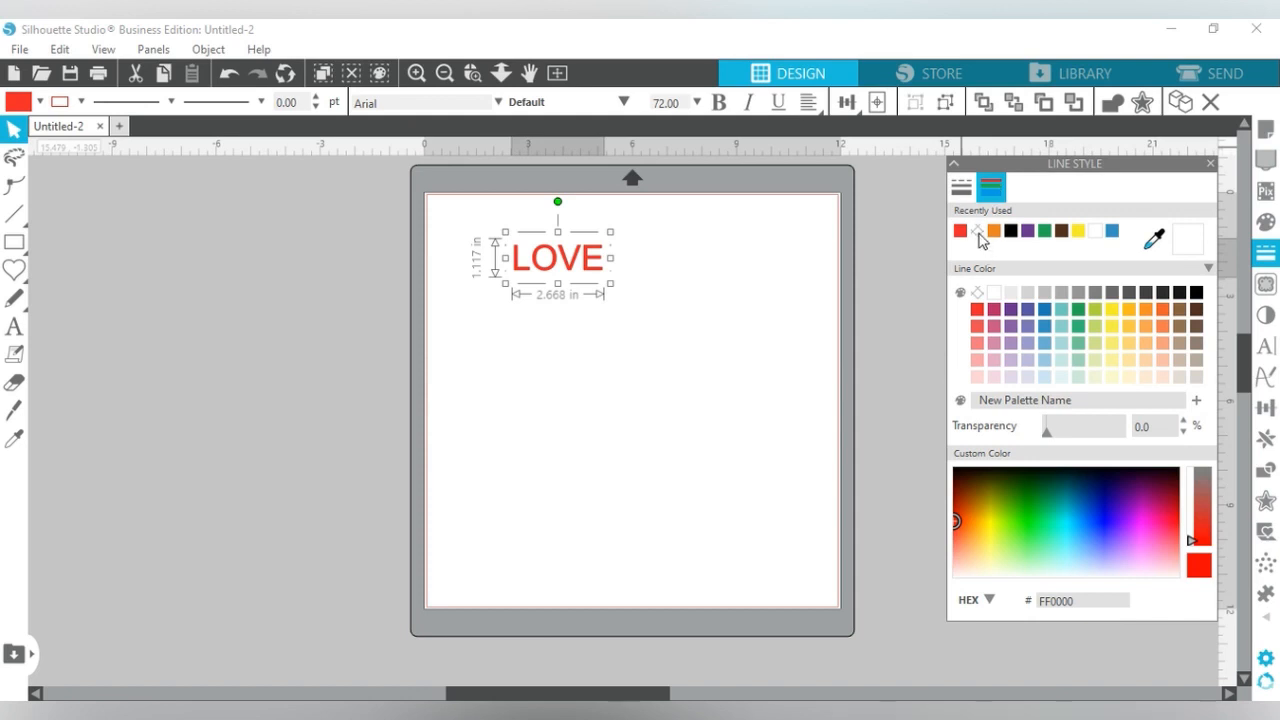
{"action": "left_click", "coordinate": [978, 233]}
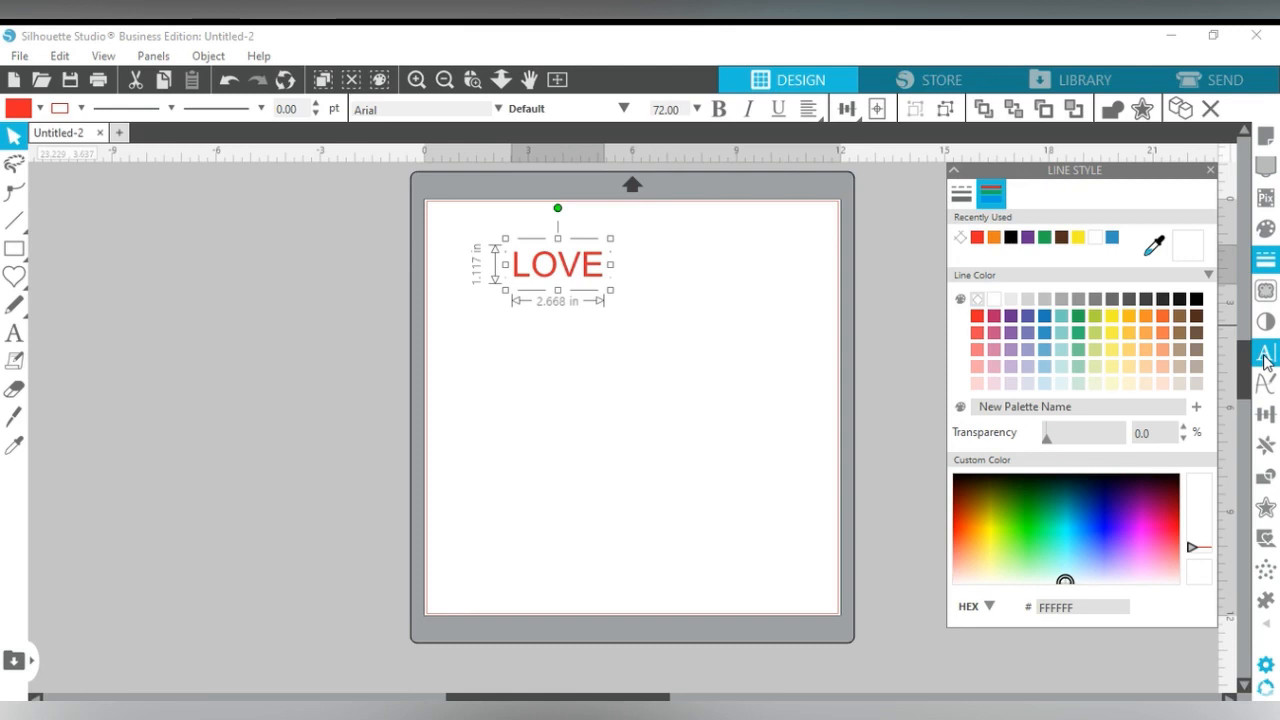
- Change the LOVE text's font to Fava and enlarge it to about 10.7 in wide
{"action": "left_click", "coordinate": [1265, 355]}
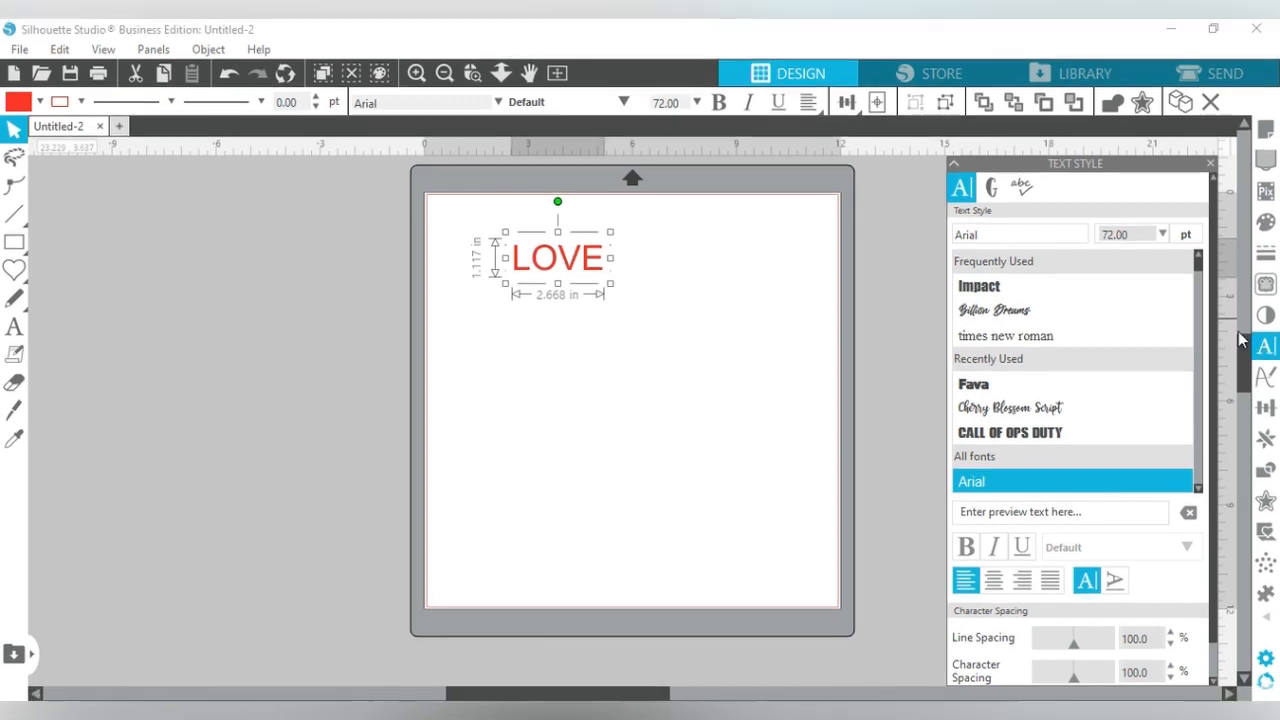
{"action": "left_click", "coordinate": [993, 388]}
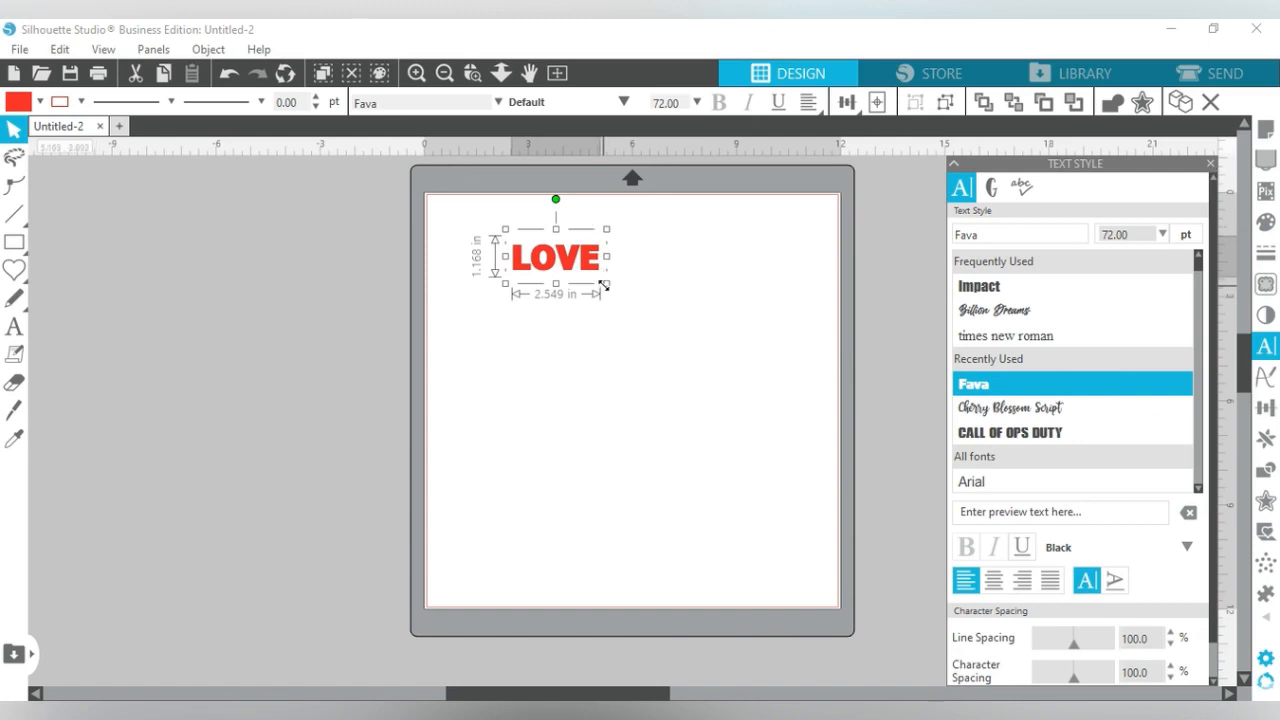
{"action": "left_click_drag", "start_coordinate": [604, 286], "coordinate": [842, 343]}
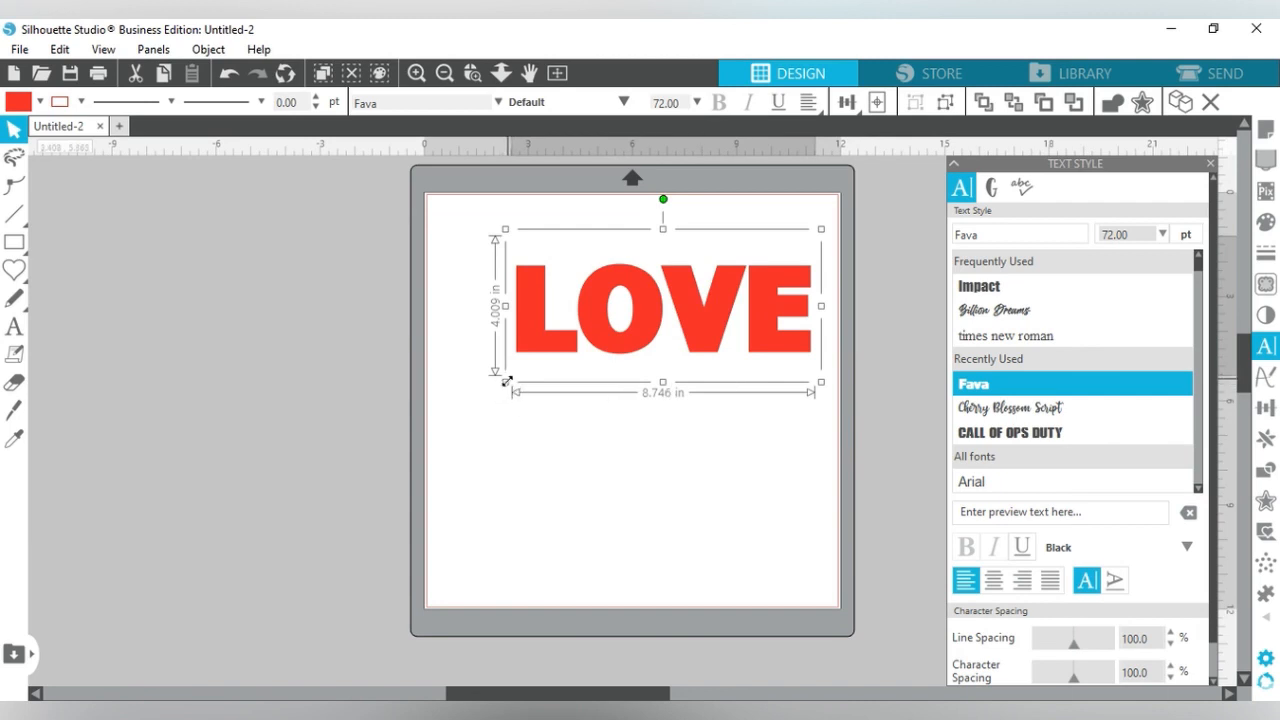
{"action": "left_click_drag", "start_coordinate": [507, 382], "coordinate": [423, 406]}
{"action": "left_click", "coordinate": [571, 332]}
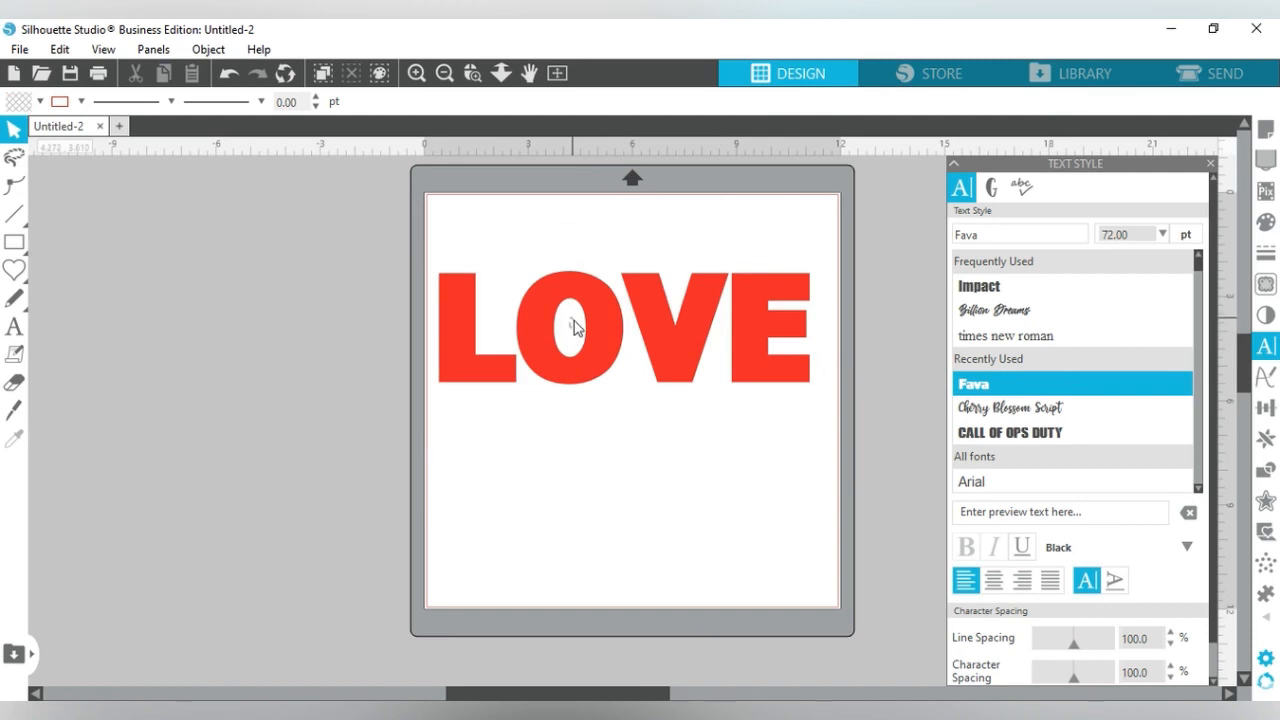
- Ungroup the LOVE text into separate letters, then select all four letters and group them as shapes
{"action": "left_click", "coordinate": [687, 362]}
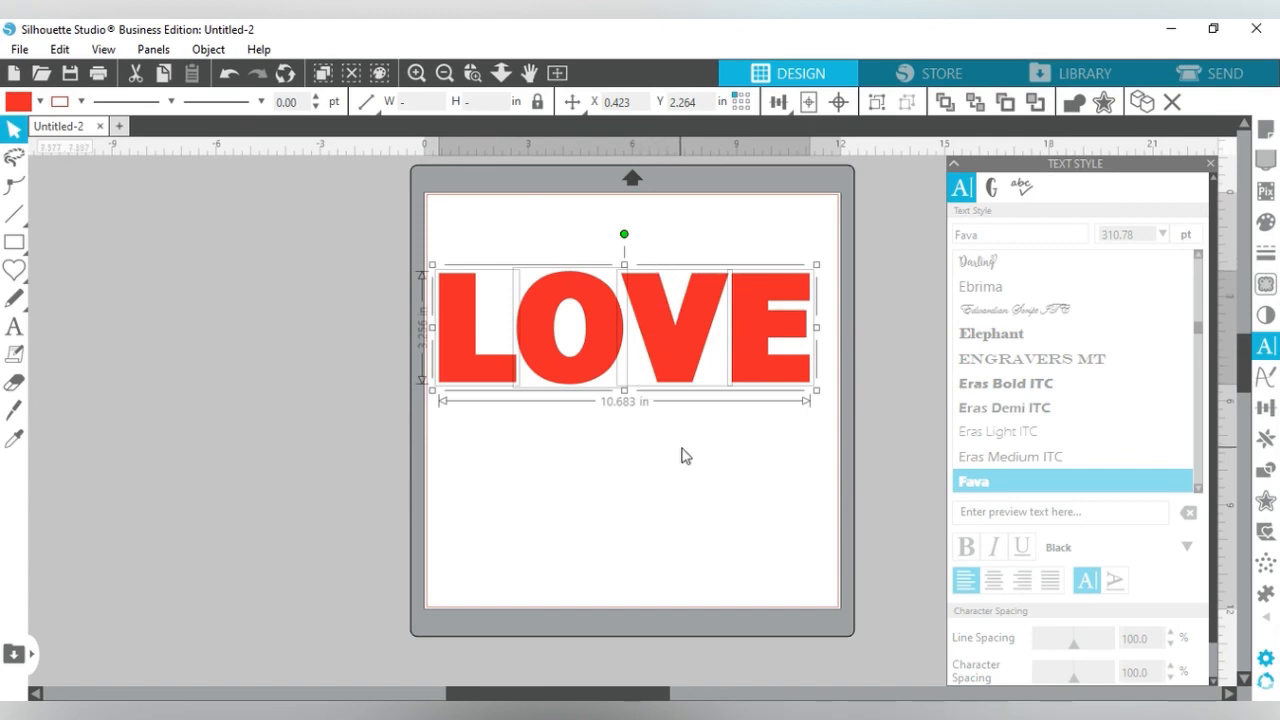
{"action": "left_click", "coordinate": [650, 465]}
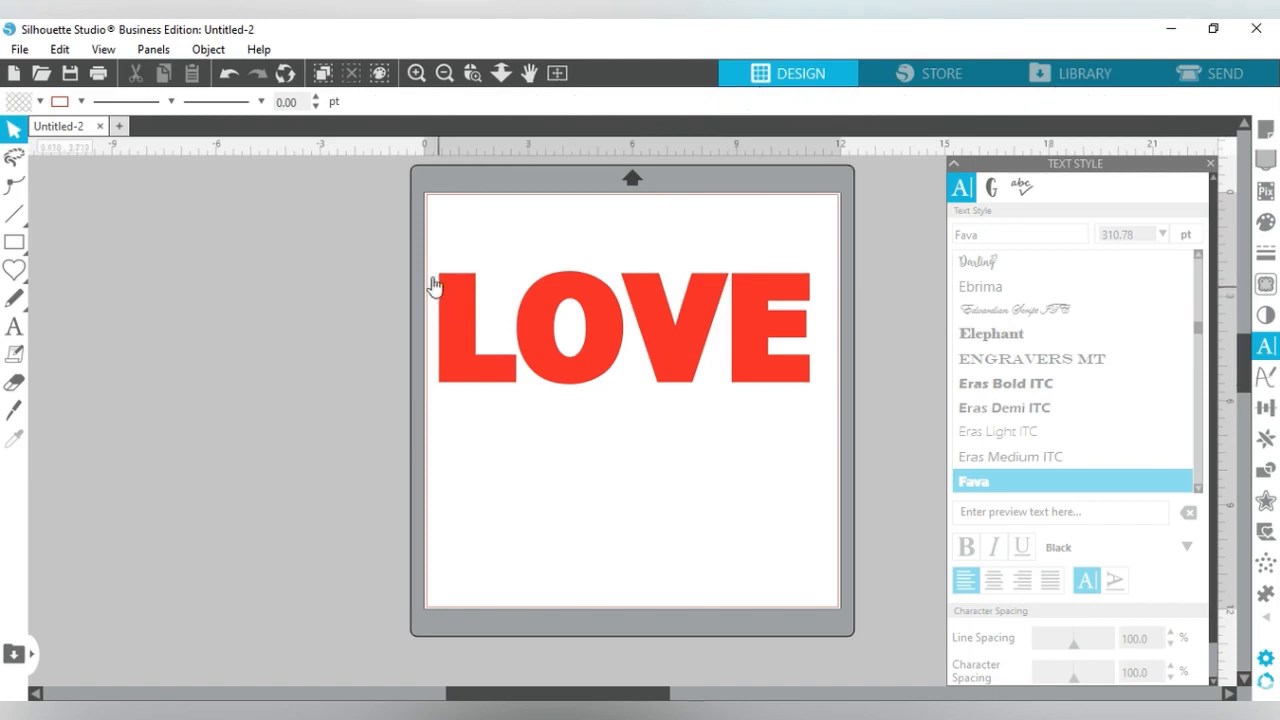
{"action": "left_click_drag", "start_coordinate": [426, 252], "coordinate": [812, 392]}
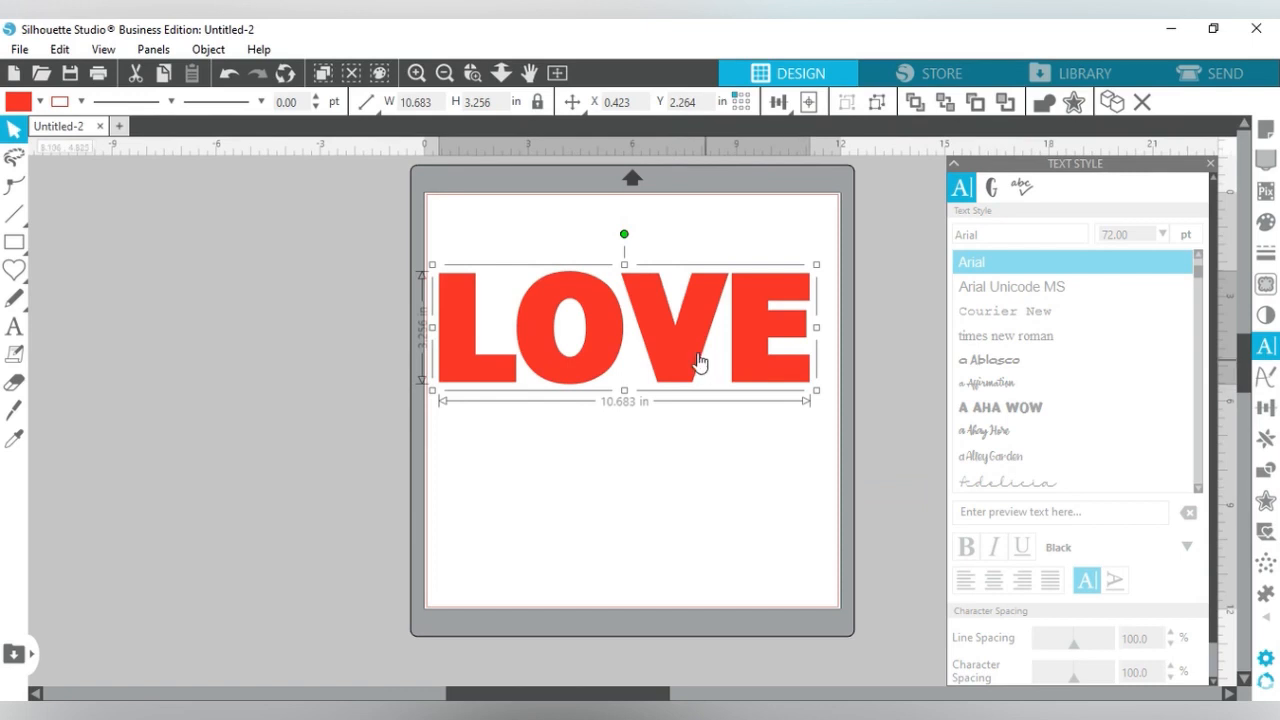
- Move the grouped LOVE letters up the page and scale them proportionally to about 11.05 in wide
{"action": "mouse_move", "coordinate": [664, 335]}
{"action": "left_mouse_down"}
{"action": "mouse_move", "coordinate": [662, 296]}
{"action": "mouse_move", "coordinate": [675, 315]}
{"action": "left_mouse_up"}
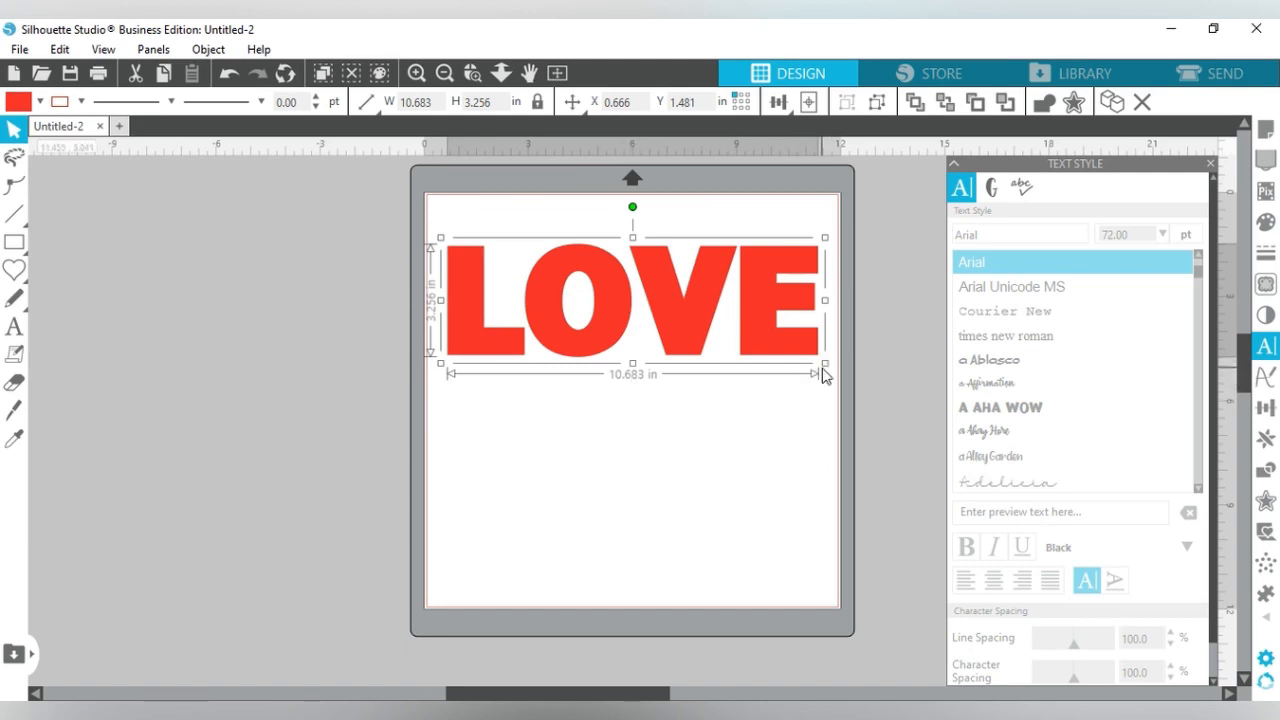
{"action": "left_click_drag", "start_coordinate": [822, 362], "coordinate": [831, 373]}
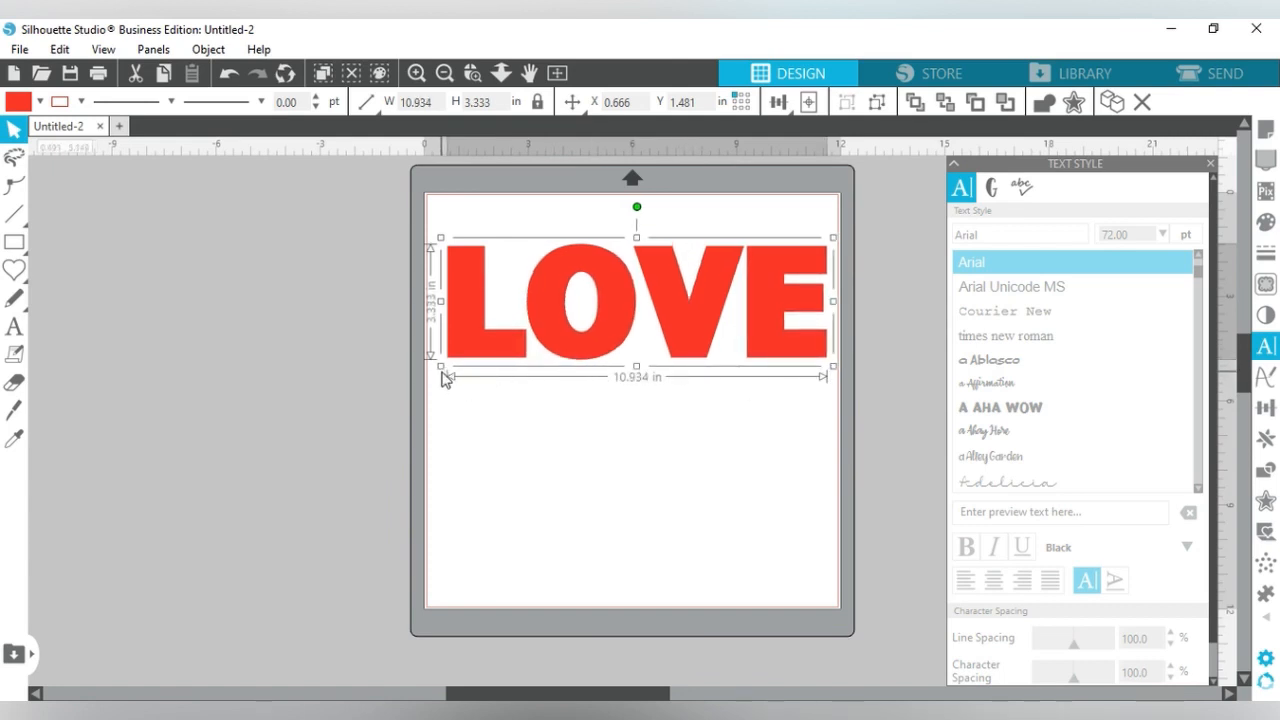
{"action": "left_click_drag", "start_coordinate": [443, 369], "coordinate": [442, 372]}
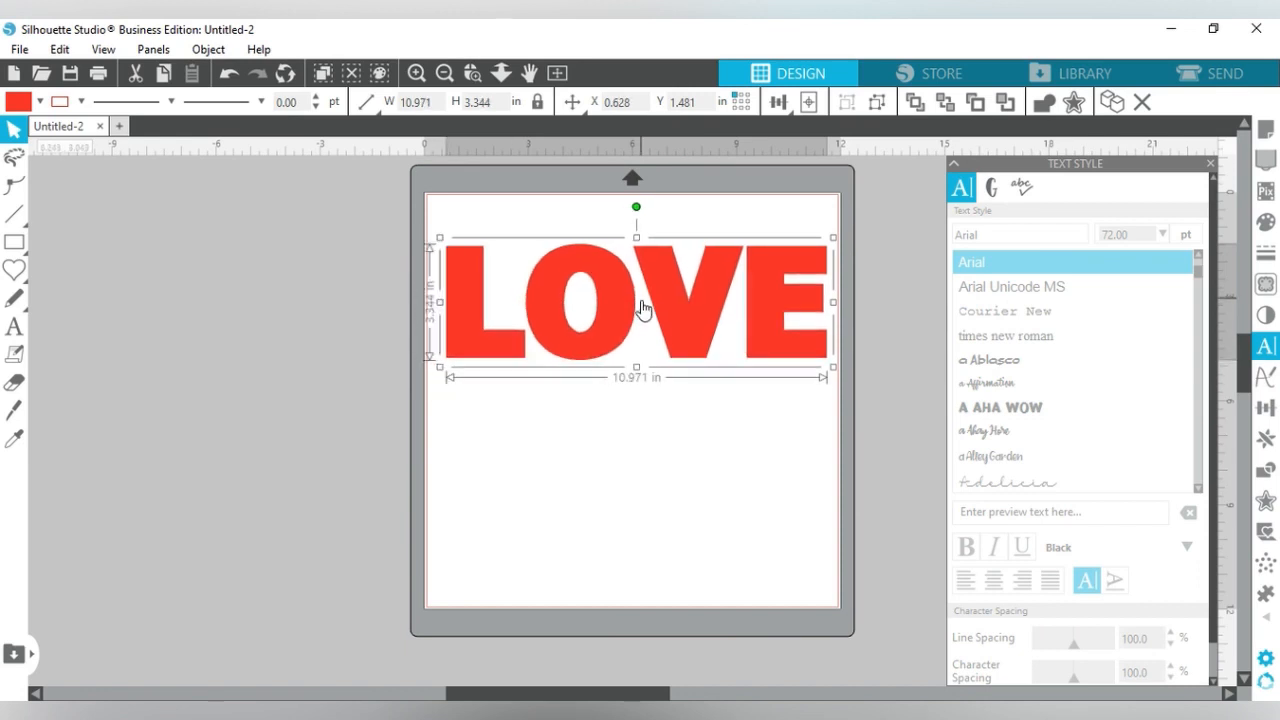
{"action": "left_click_drag", "start_coordinate": [622, 326], "coordinate": [631, 323]}
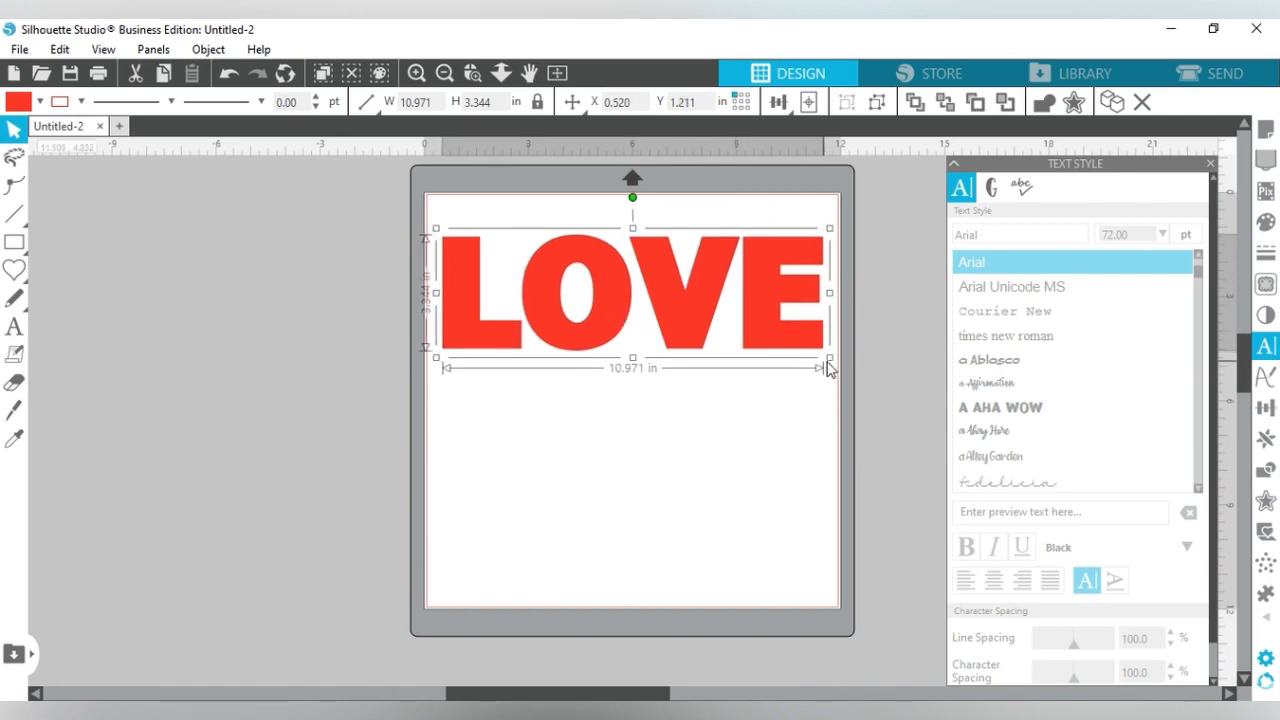
{"action": "left_click_drag", "start_coordinate": [829, 360], "coordinate": [829, 359]}
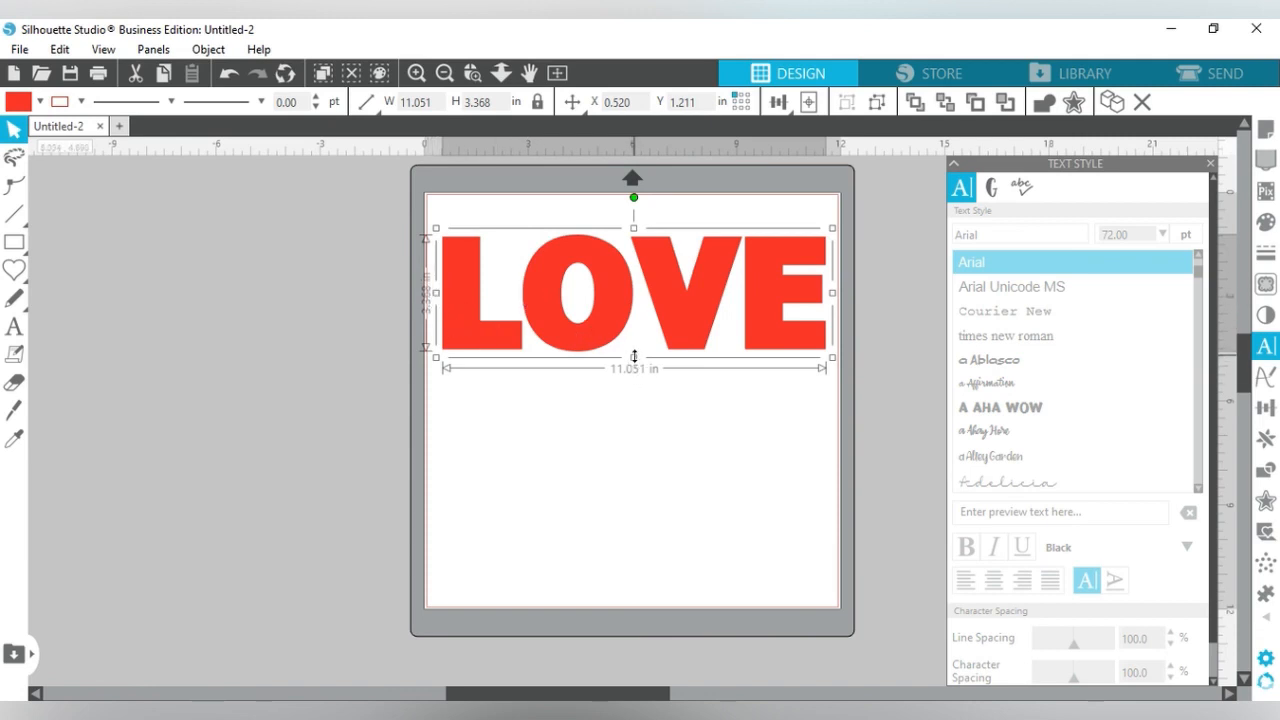
- Stretch the LOVE letters vertically to about 3.75 in tall and reposition them slightly on the page
{"action": "left_click_drag", "start_coordinate": [634, 359], "coordinate": [636, 377]}
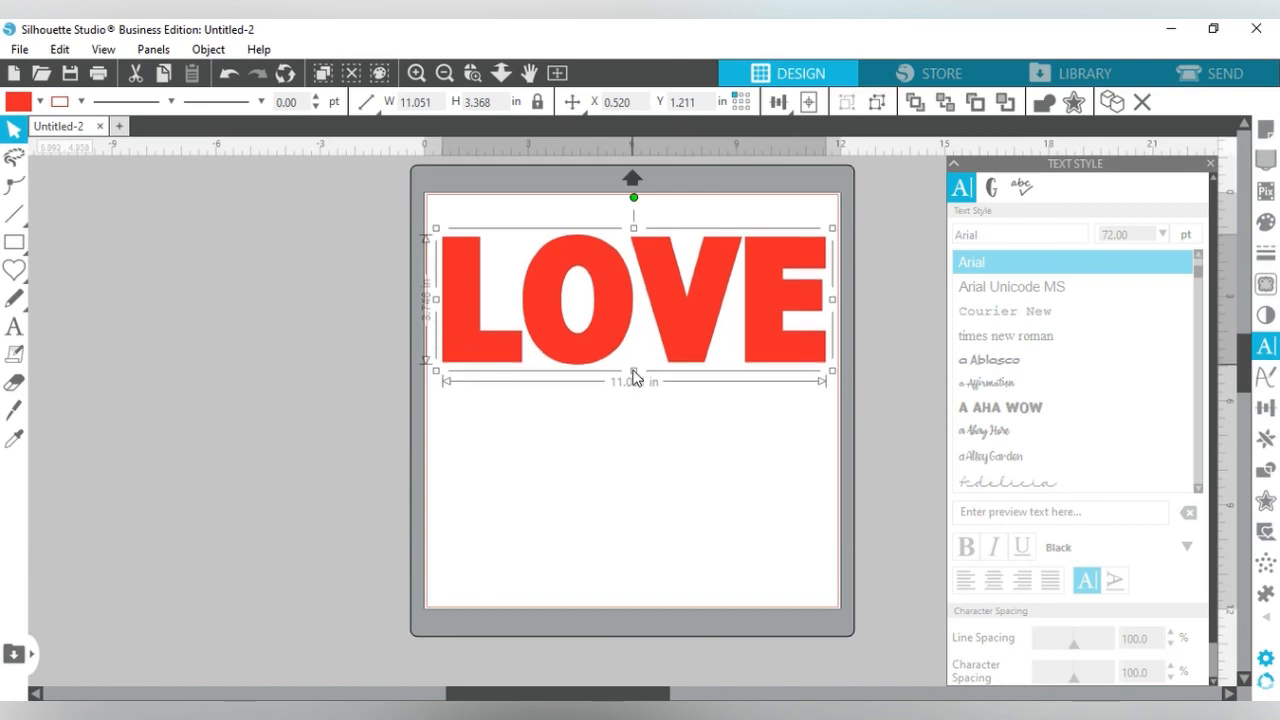
{"action": "left_click", "coordinate": [670, 455]}
{"action": "left_click_drag", "start_coordinate": [622, 328], "coordinate": [626, 327]}
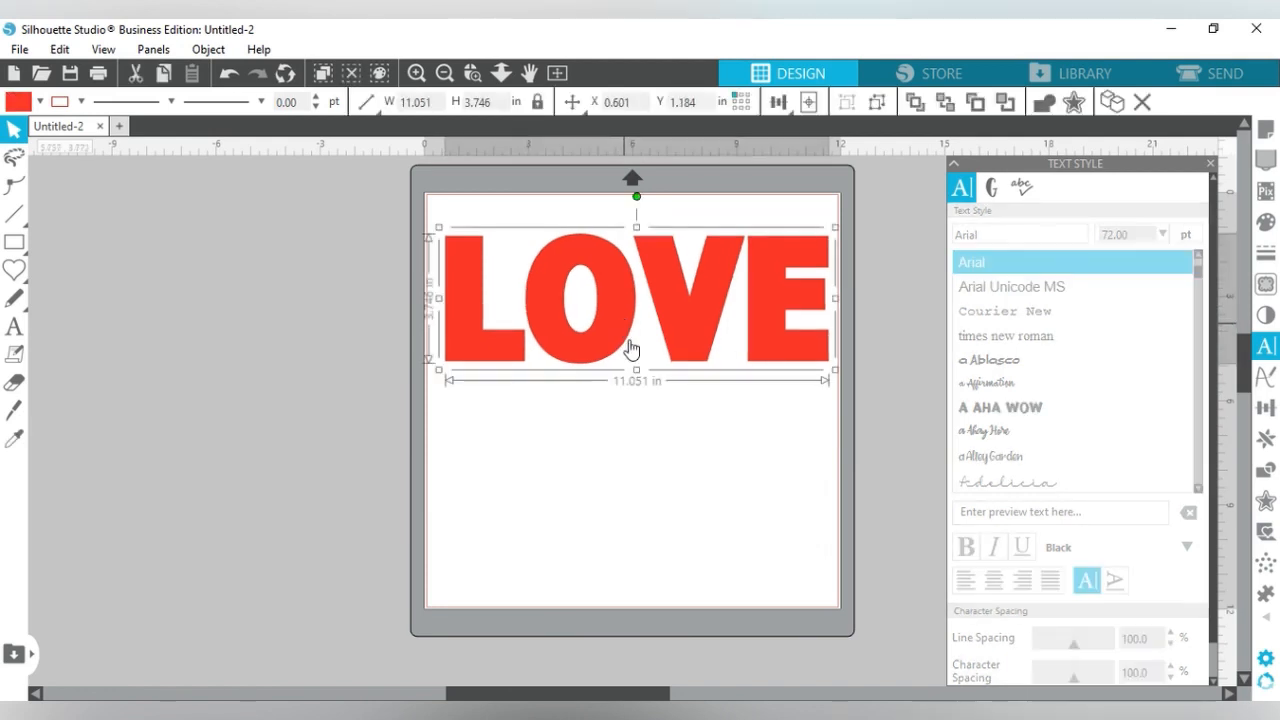
{"action": "left_click", "coordinate": [676, 457]}
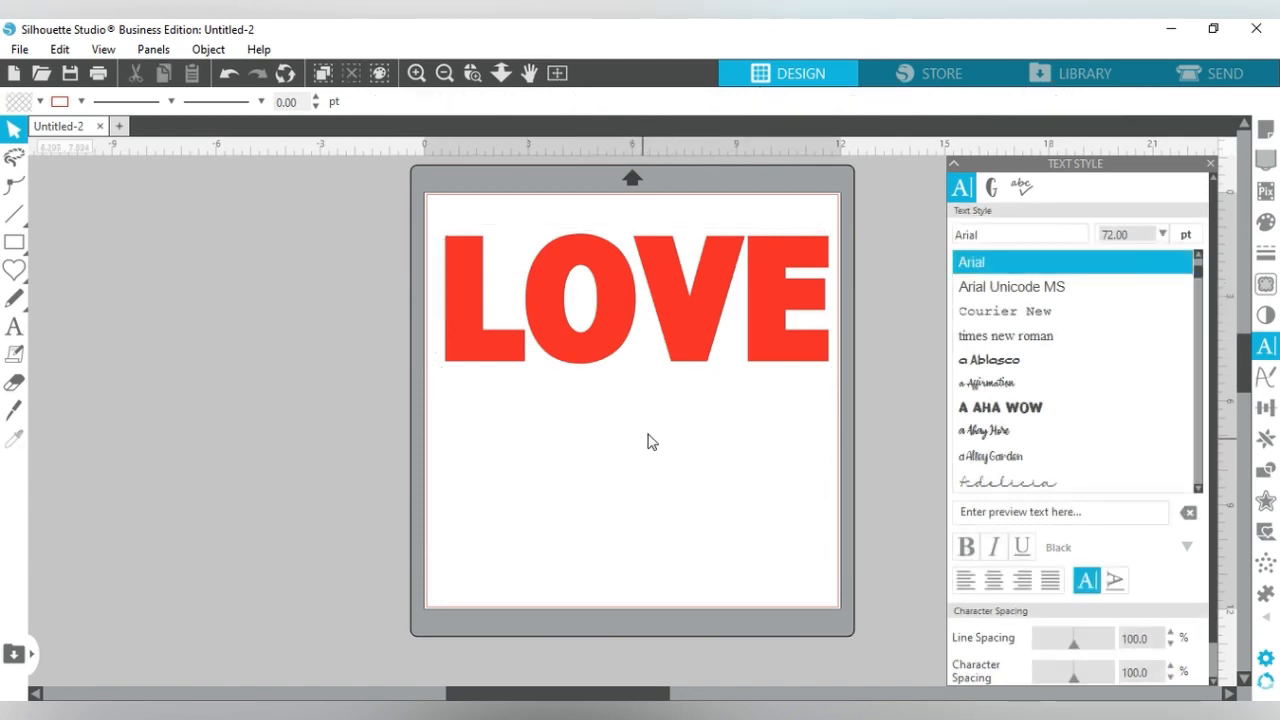
- Ungroup the LOVE letters and move the O down to the lower middle of the page
{"action": "left_click", "coordinate": [626, 306]}
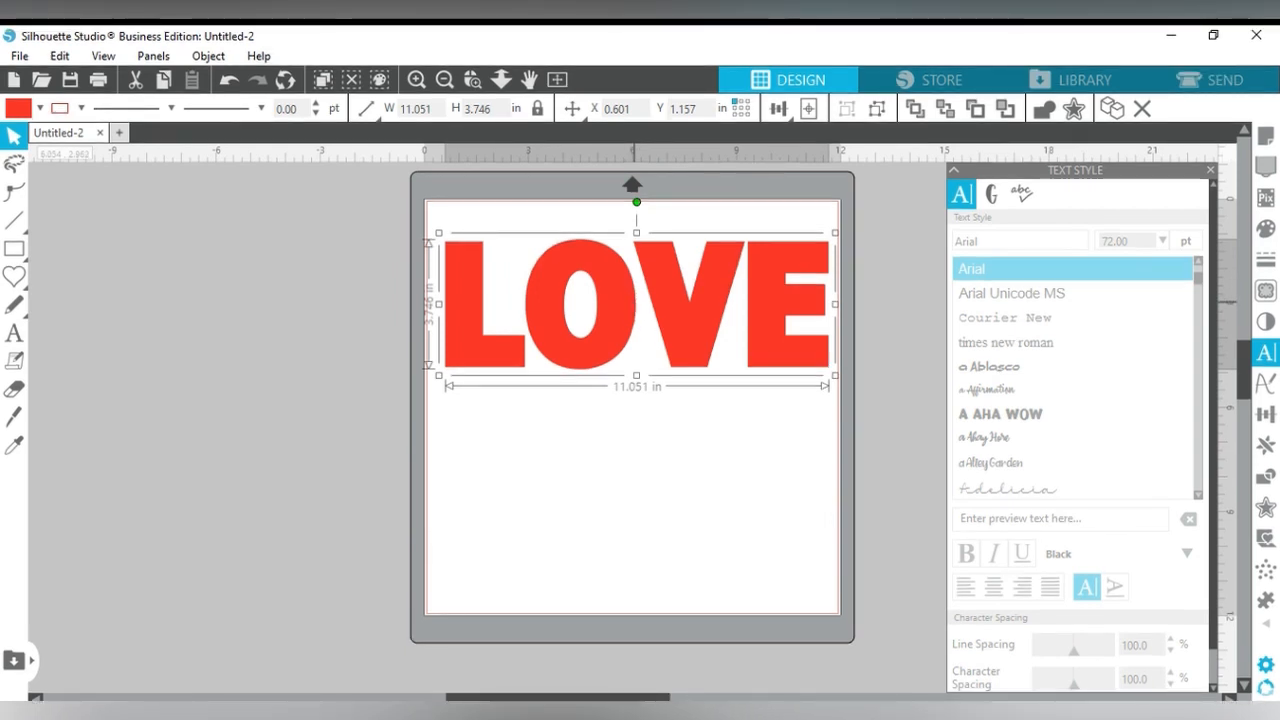
{"action": "left_click", "coordinate": [623, 470]}
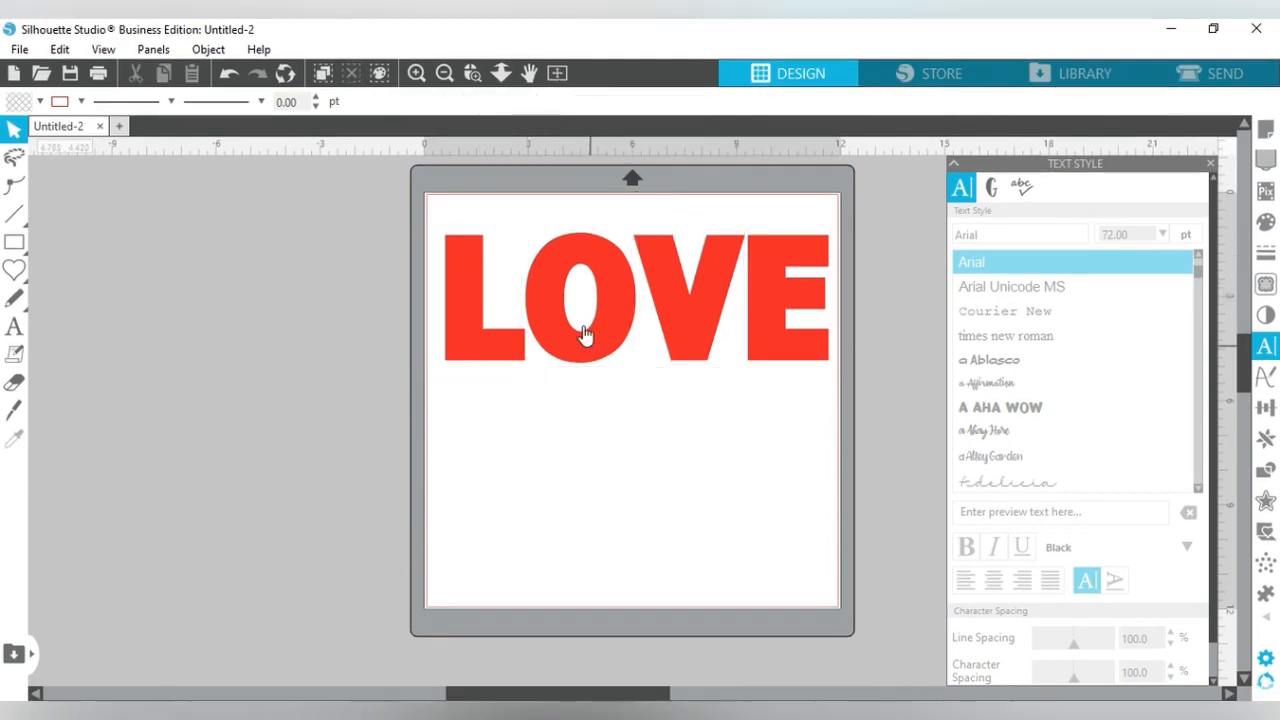
{"action": "left_click", "coordinate": [590, 345]}
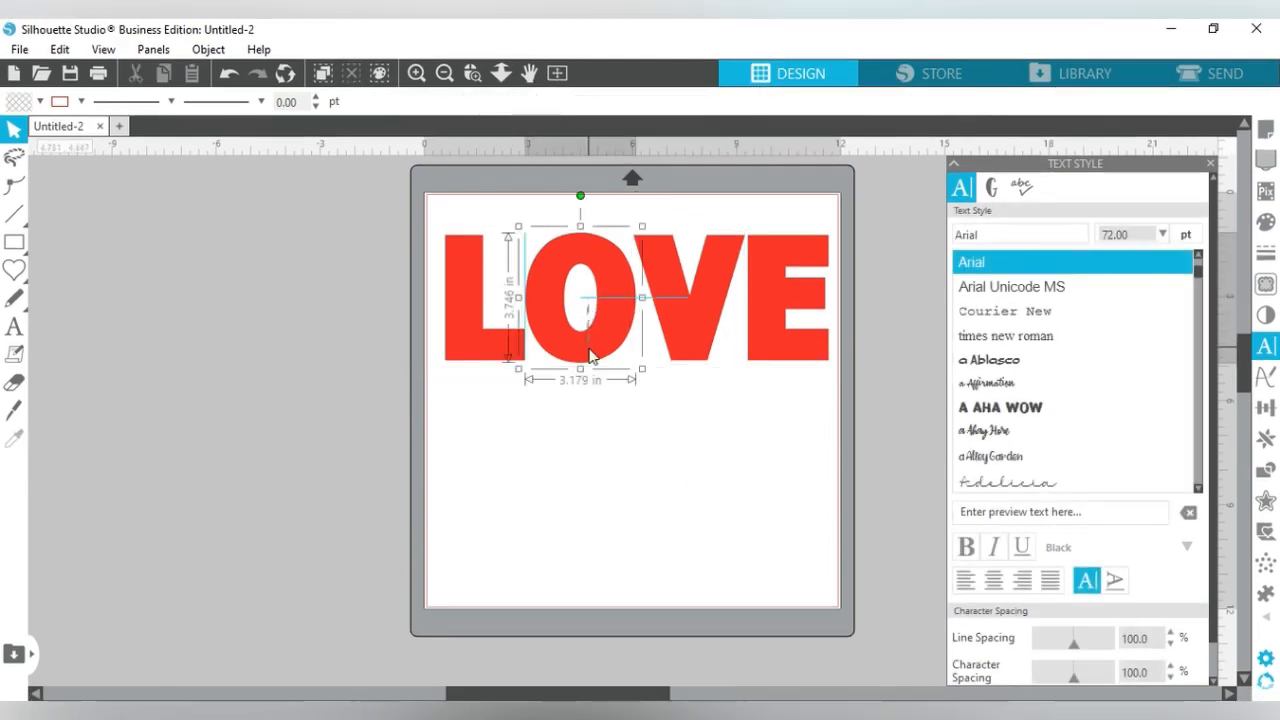
{"action": "left_click_drag", "start_coordinate": [586, 357], "coordinate": [631, 568]}
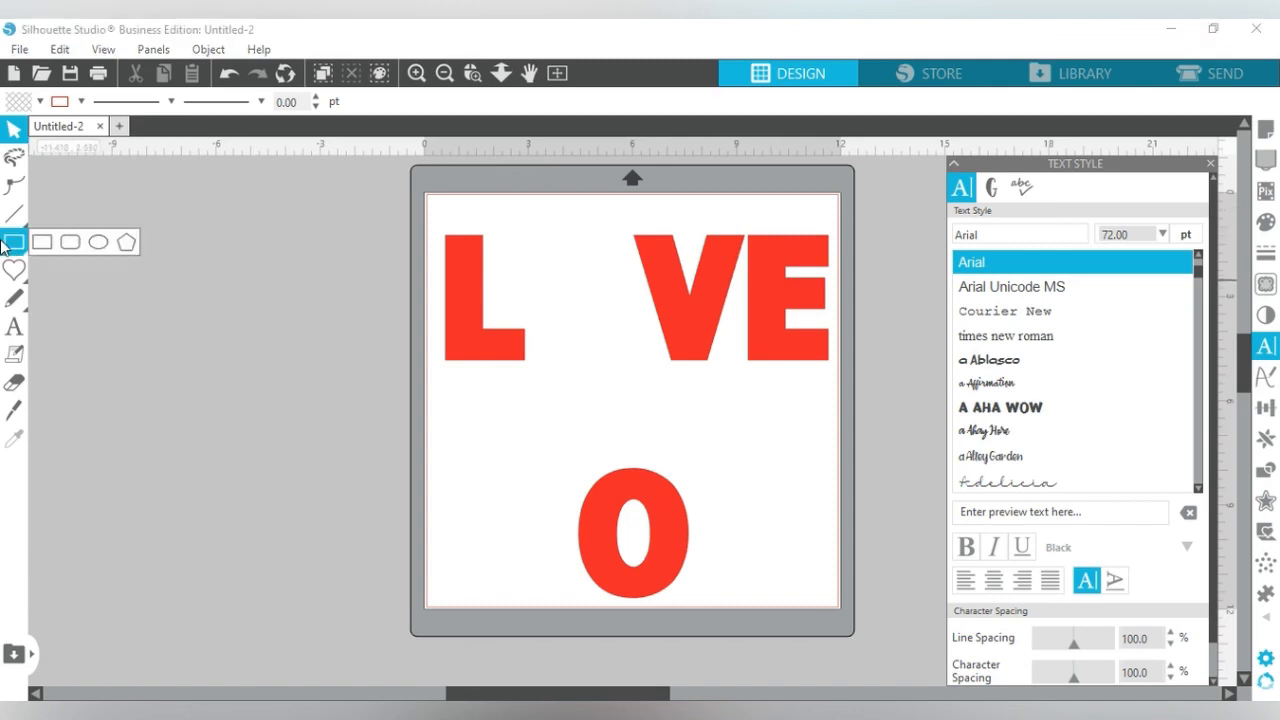
- Draw a large heart in the gap between L and V, and a smaller one about 1.5 in wide above the O
{"action": "mouse_move", "coordinate": [20, 278]}
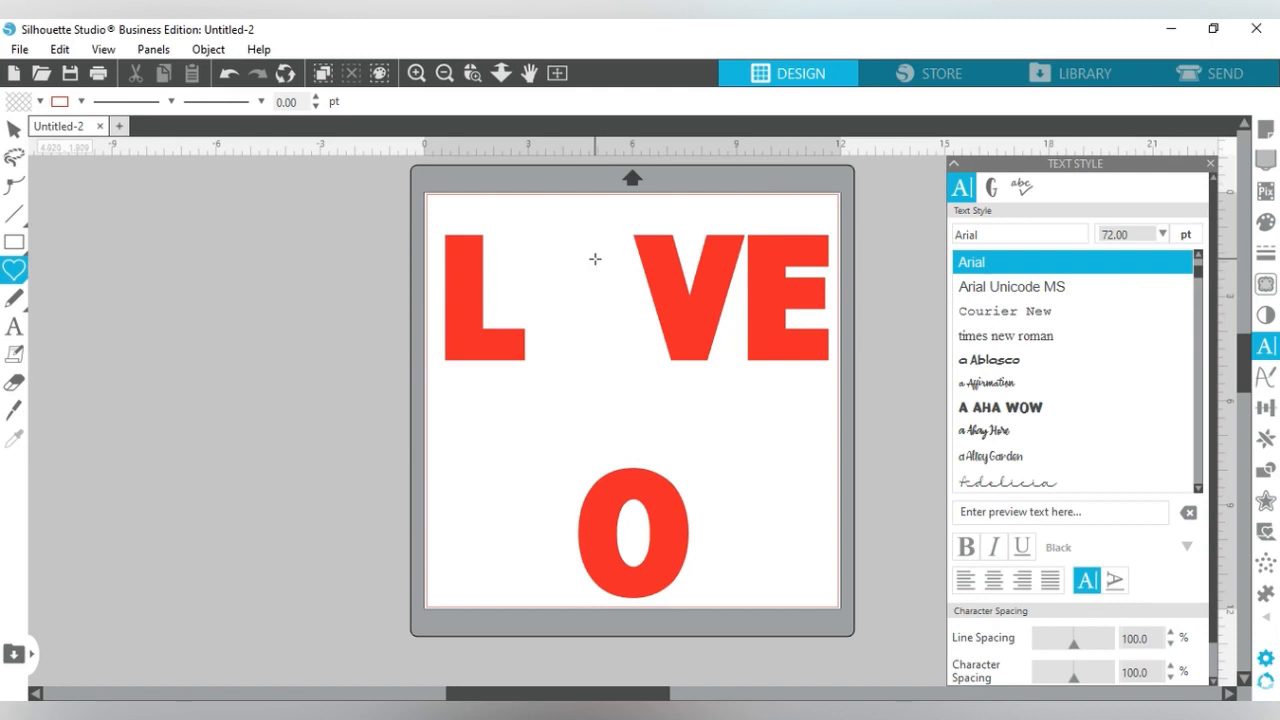
{"action": "left_click_drag", "start_coordinate": [600, 260], "coordinate": [627, 429]}
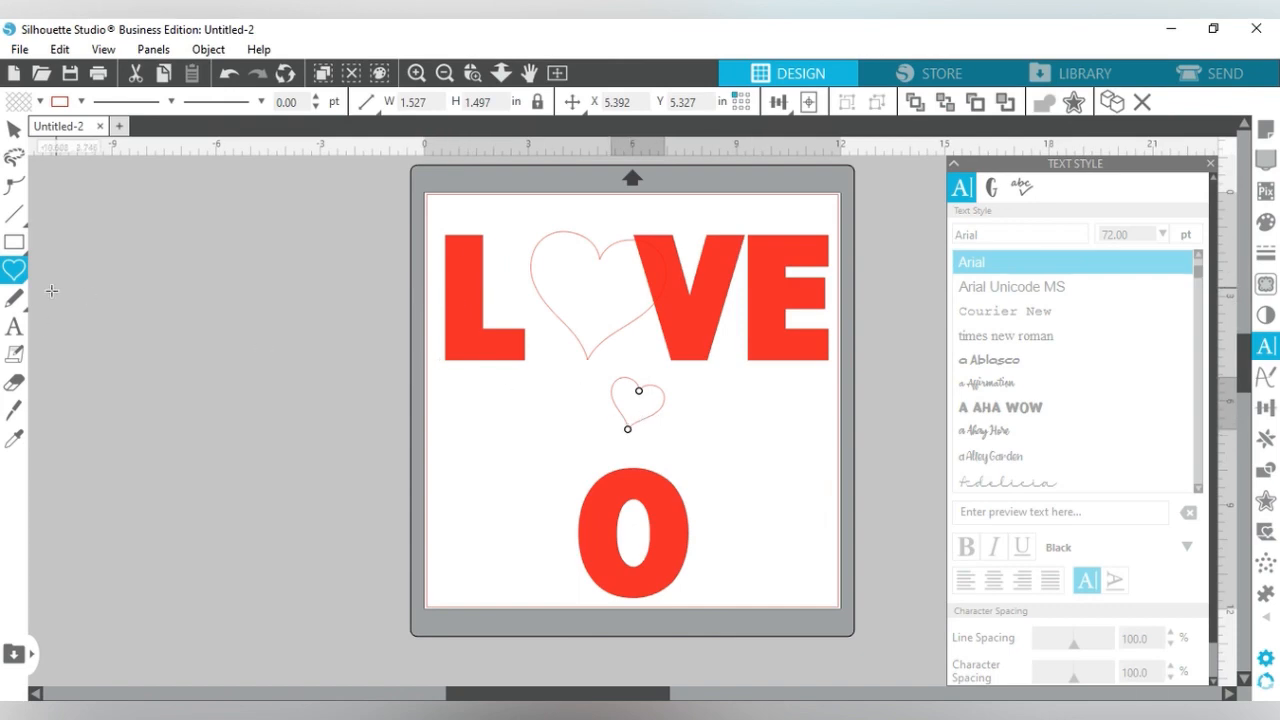
{"action": "left_click", "coordinate": [14, 326]}
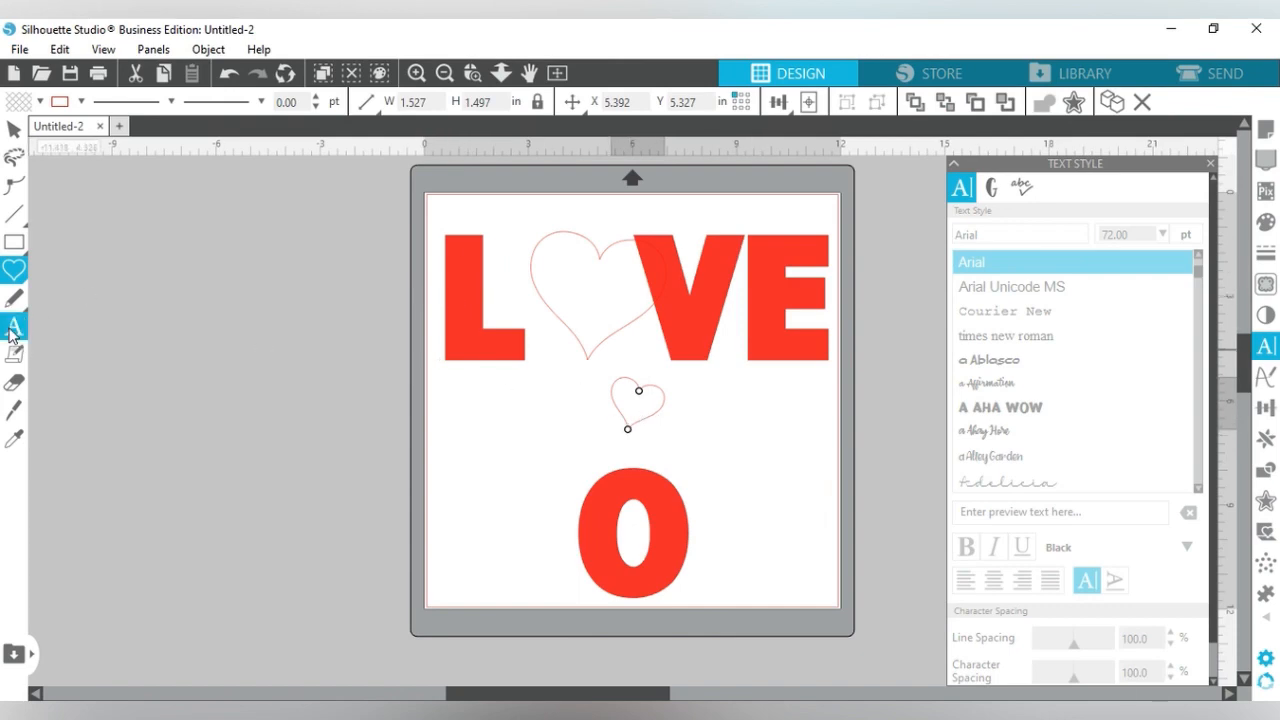
{"action": "left_click", "coordinate": [637, 400]}
{"action": "left_click", "coordinate": [662, 400]}
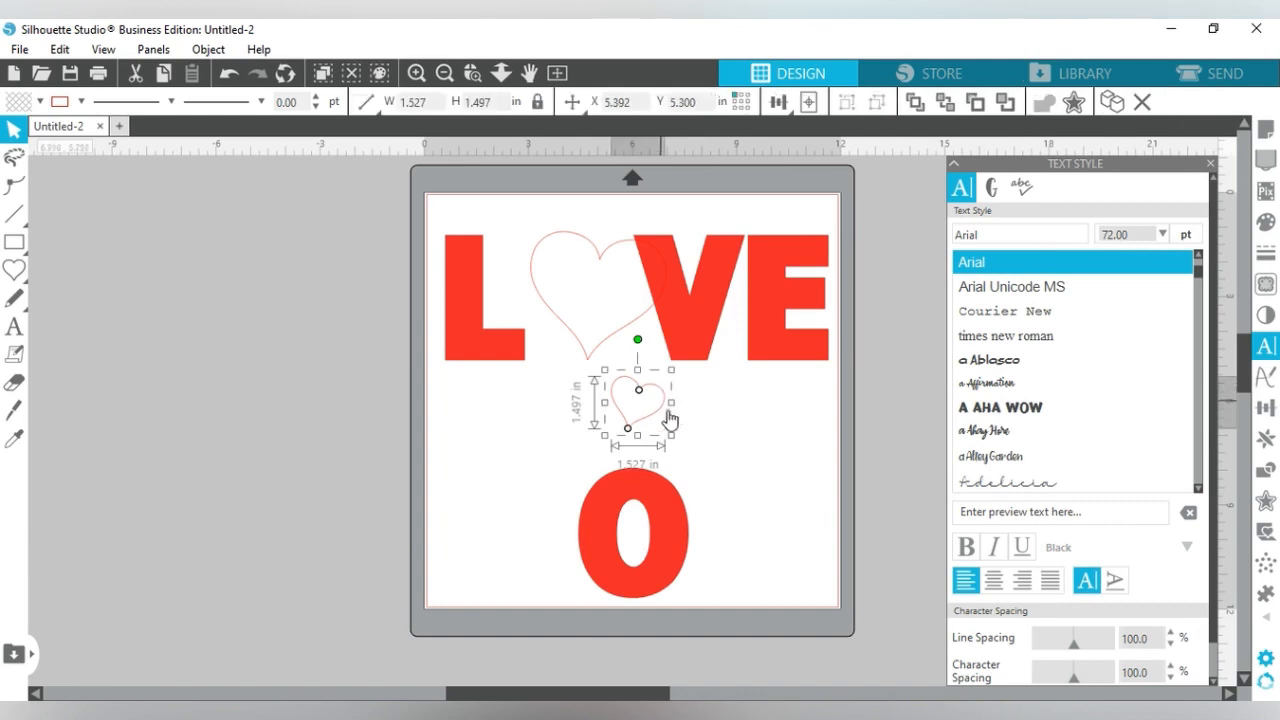
- Delete the small heart and move the large heart left into the gap between the L and the V
{"action": "key", "text": "Delete"}
{"action": "left_click", "coordinate": [590, 249]}
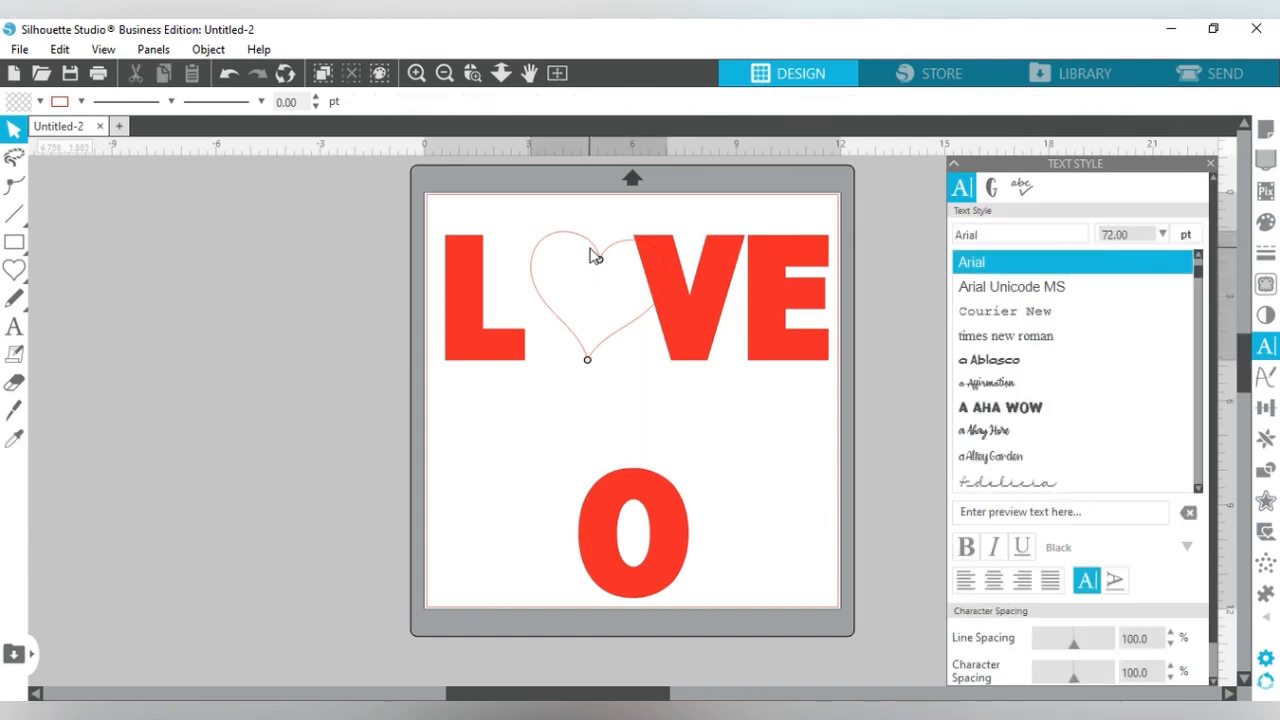
{"action": "left_click_drag", "start_coordinate": [590, 249], "coordinate": [566, 249]}
{"action": "left_click", "coordinate": [606, 331]}
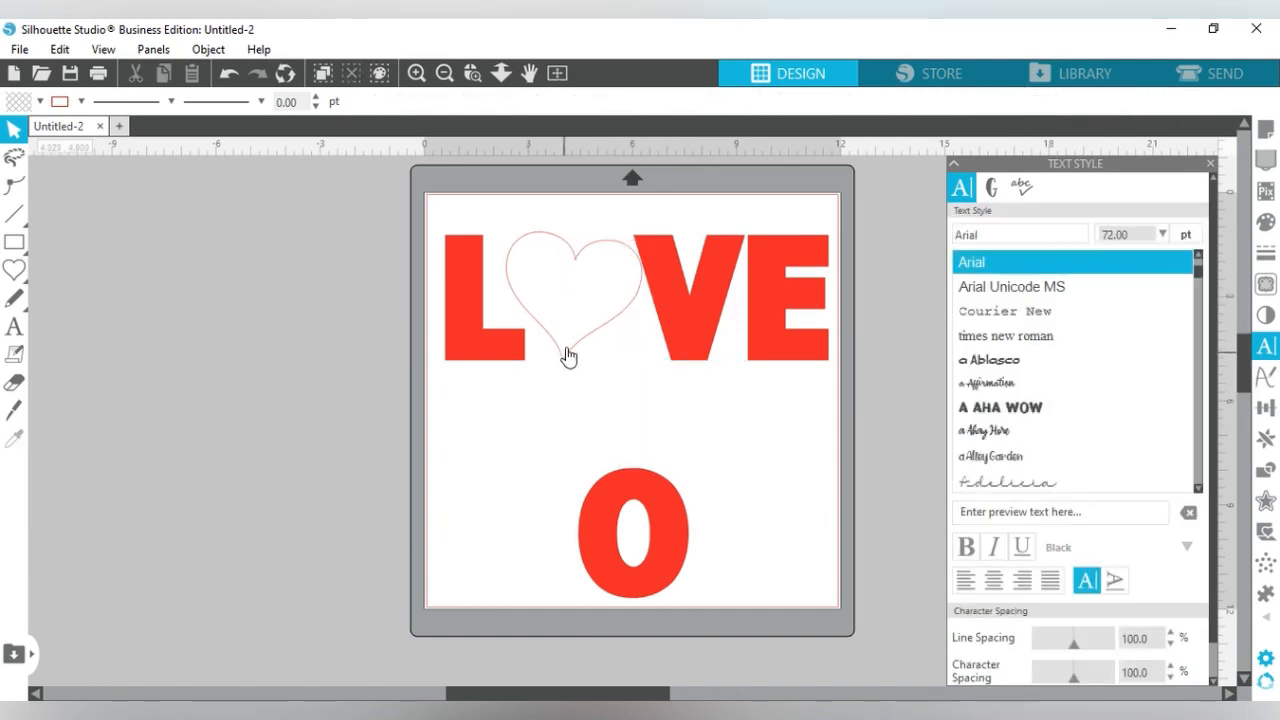
- Straighten the large heart by adjusting its lower tip so the shape stands upright and symmetrical
{"action": "left_click", "coordinate": [567, 357]}
{"action": "mouse_move", "coordinate": [566, 362]}
{"action": "left_mouse_down"}
{"action": "mouse_move", "coordinate": [594, 366]}
{"action": "mouse_move", "coordinate": [580, 362]}
{"action": "left_mouse_up"}
{"action": "left_click", "coordinate": [570, 302]}
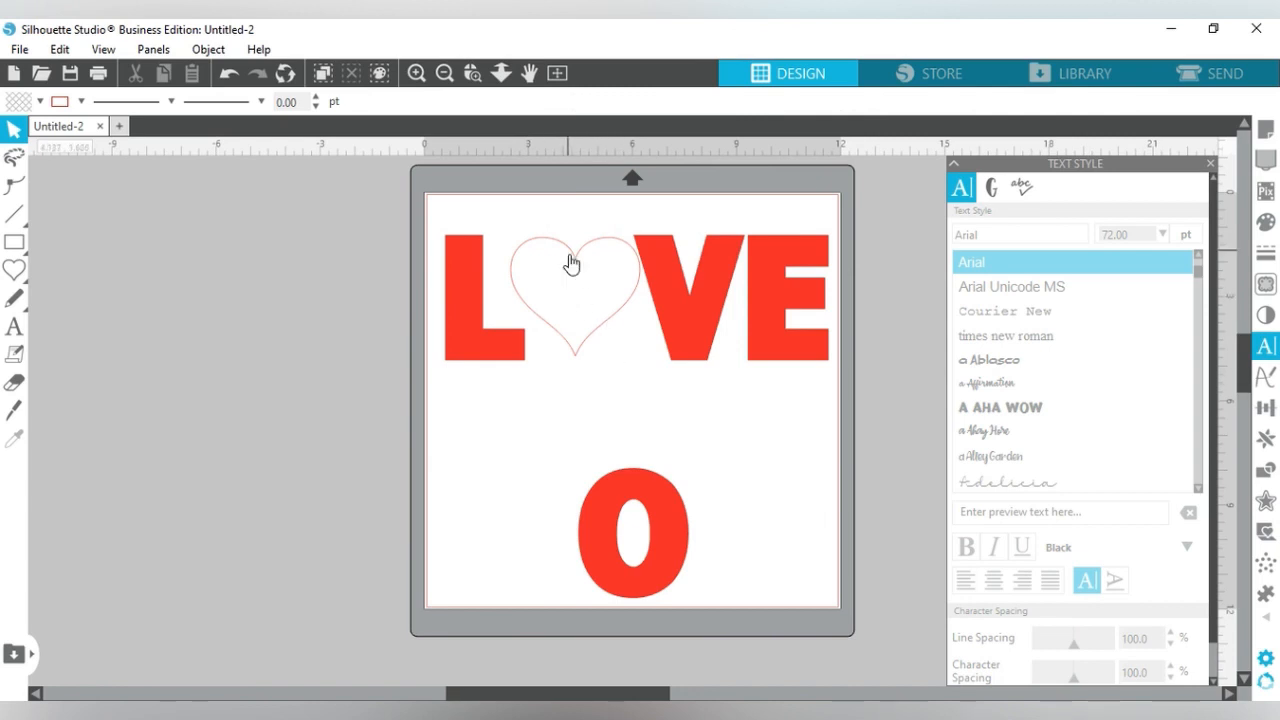
- Shift the heart slightly left between the L and V and scale it proportionally to about 3.85 in wide
{"action": "left_click_drag", "start_coordinate": [571, 263], "coordinate": [566, 263]}
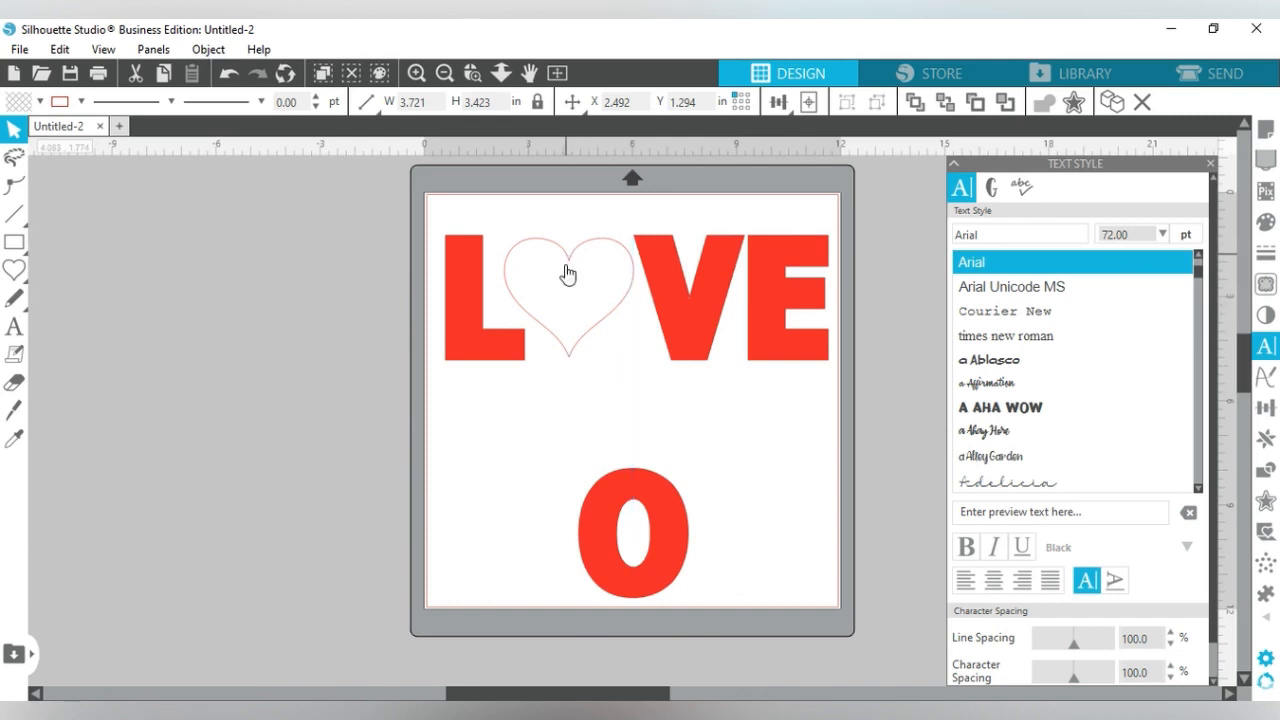
{"action": "left_click", "coordinate": [575, 290]}
{"action": "left_click", "coordinate": [566, 262]}
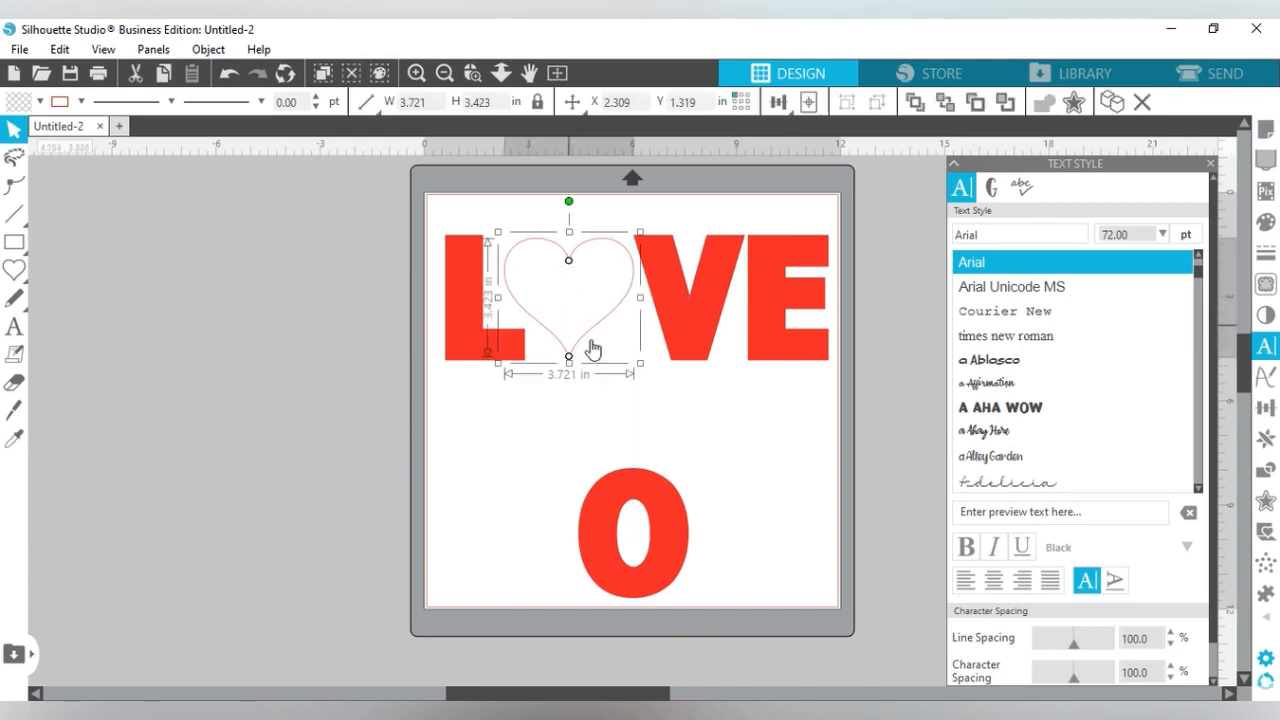
{"action": "left_click_drag", "start_coordinate": [637, 363], "coordinate": [646, 371]}
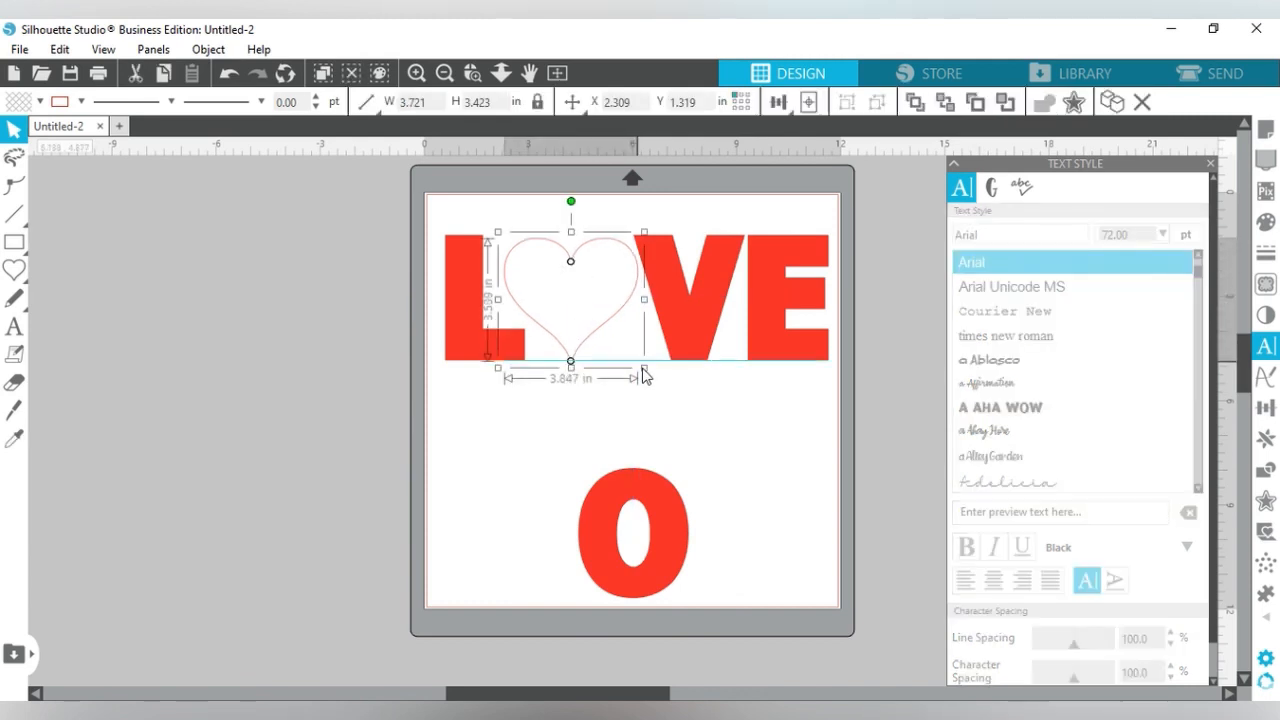
{"action": "left_click", "coordinate": [591, 320]}
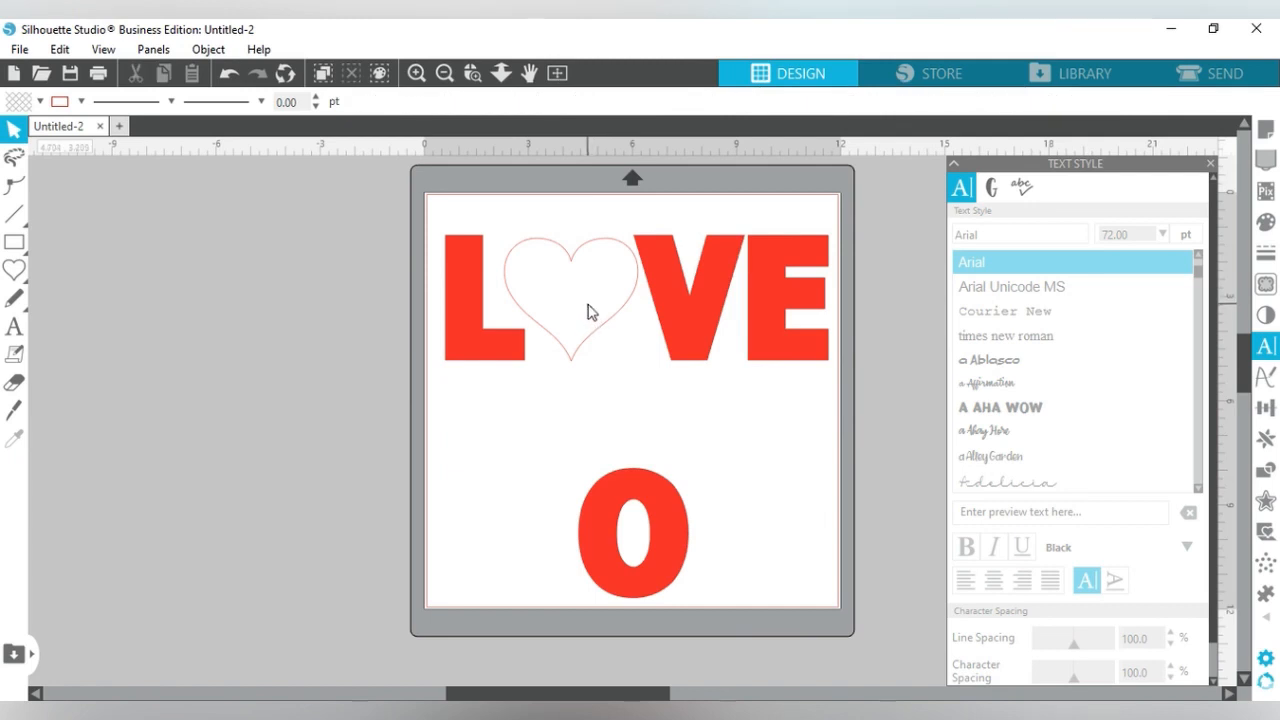
- Delete the spare O below the word and stretch the heart vertically to about 3.57 in tall
{"action": "left_click", "coordinate": [652, 514]}
{"action": "key", "text": "Delete"}
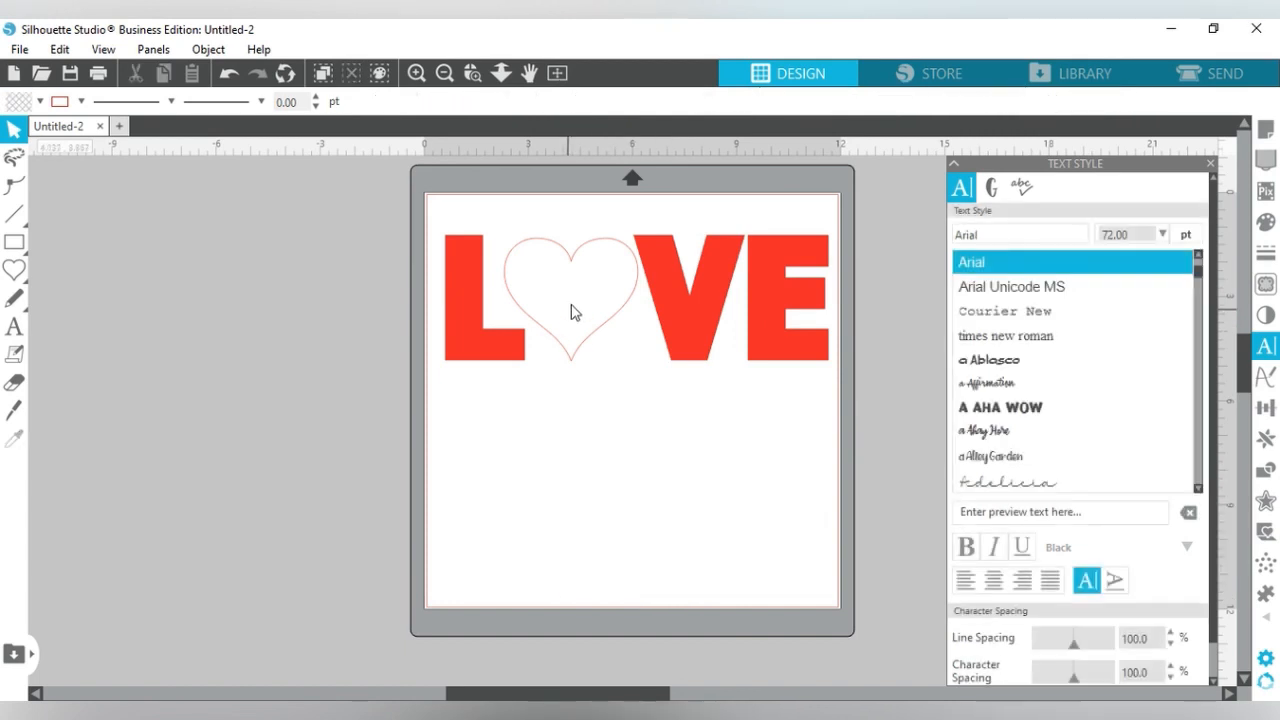
{"action": "left_click", "coordinate": [576, 262]}
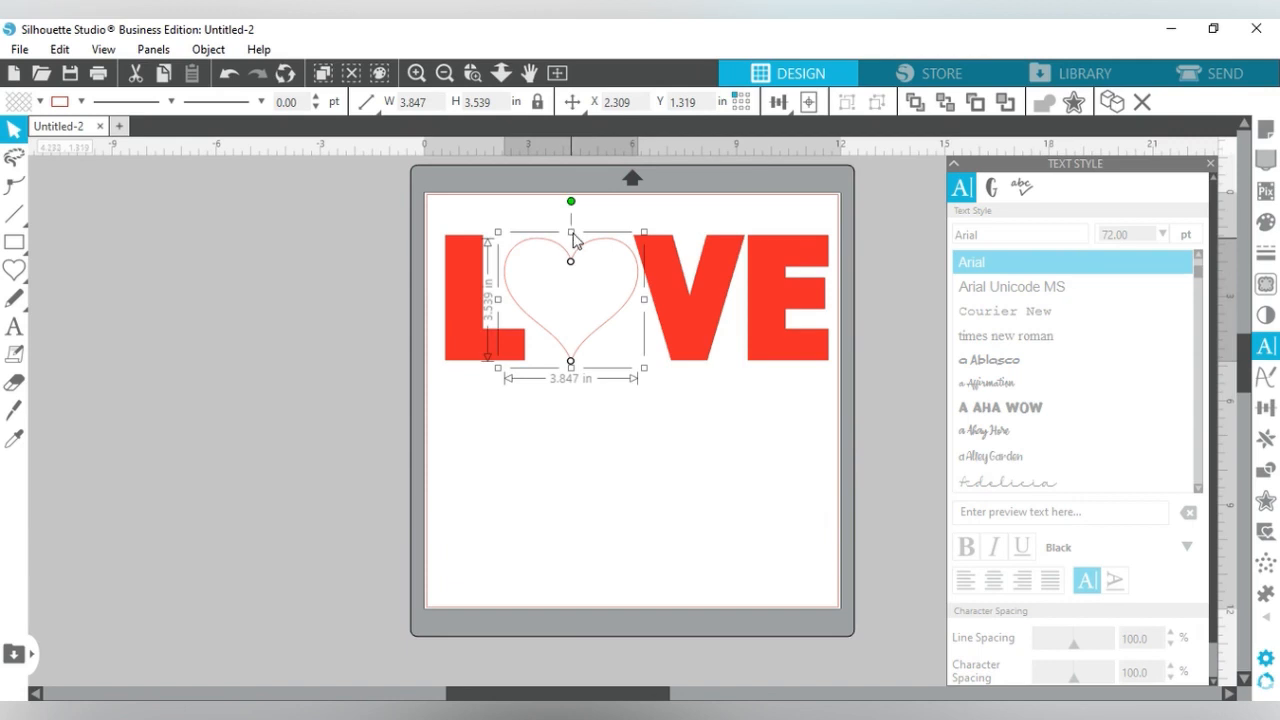
{"action": "left_click_drag", "start_coordinate": [574, 238], "coordinate": [574, 236]}
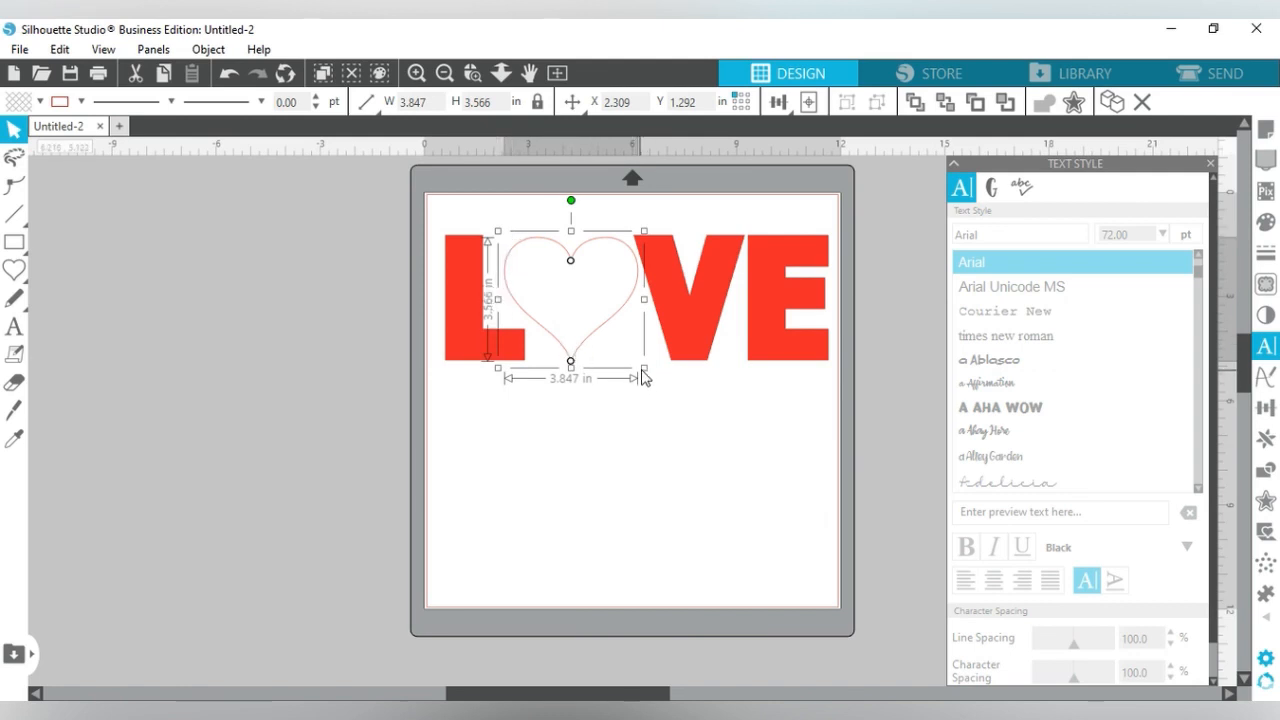
{"action": "left_click", "coordinate": [592, 294]}
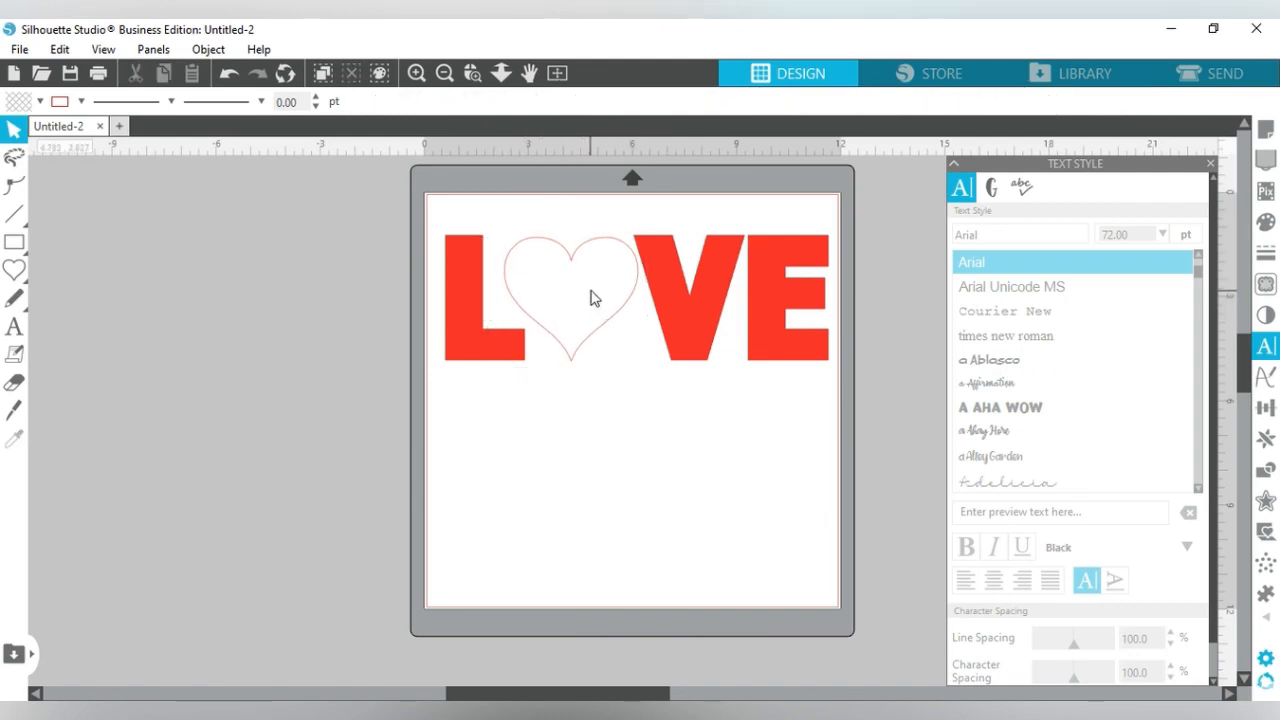
- Nudge the heart up and left, and shift the V and E slightly to fine-tune the letter spacing
{"action": "left_click_drag", "start_coordinate": [572, 263], "coordinate": [568, 259]}
{"action": "left_click", "coordinate": [577, 278]}
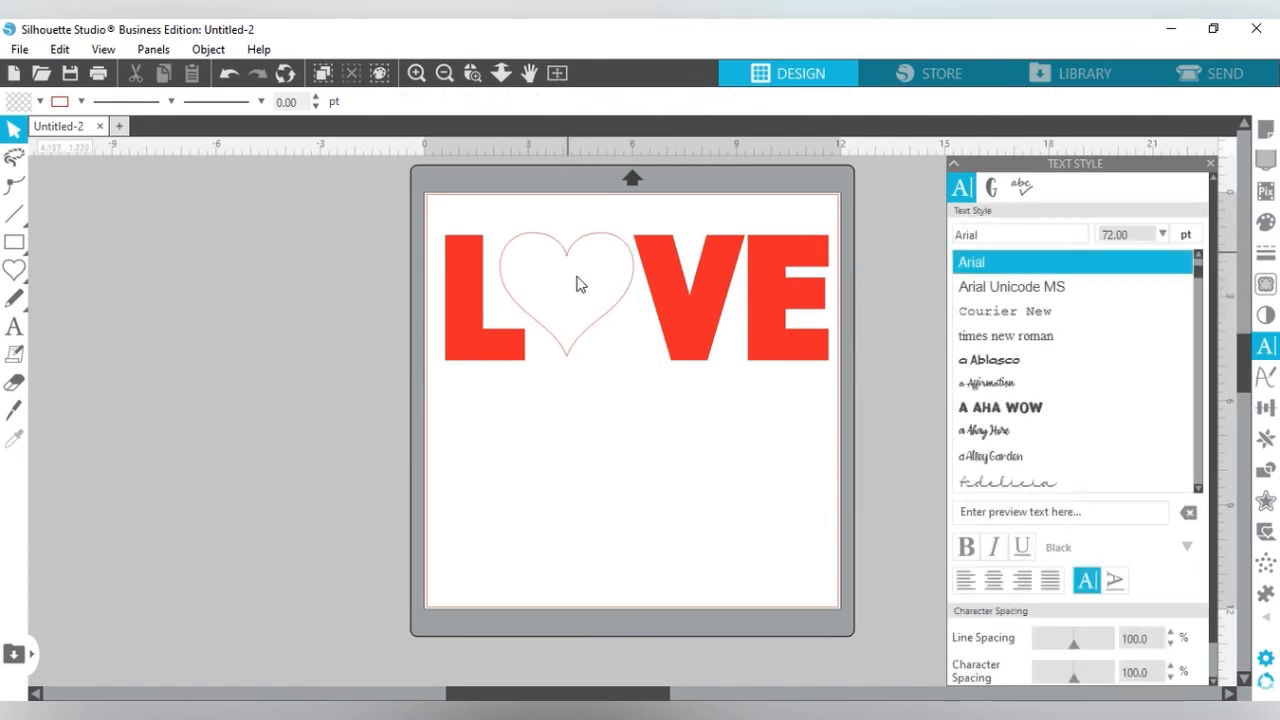
{"action": "left_click", "coordinate": [679, 307]}
{"action": "left_click", "coordinate": [679, 306]}
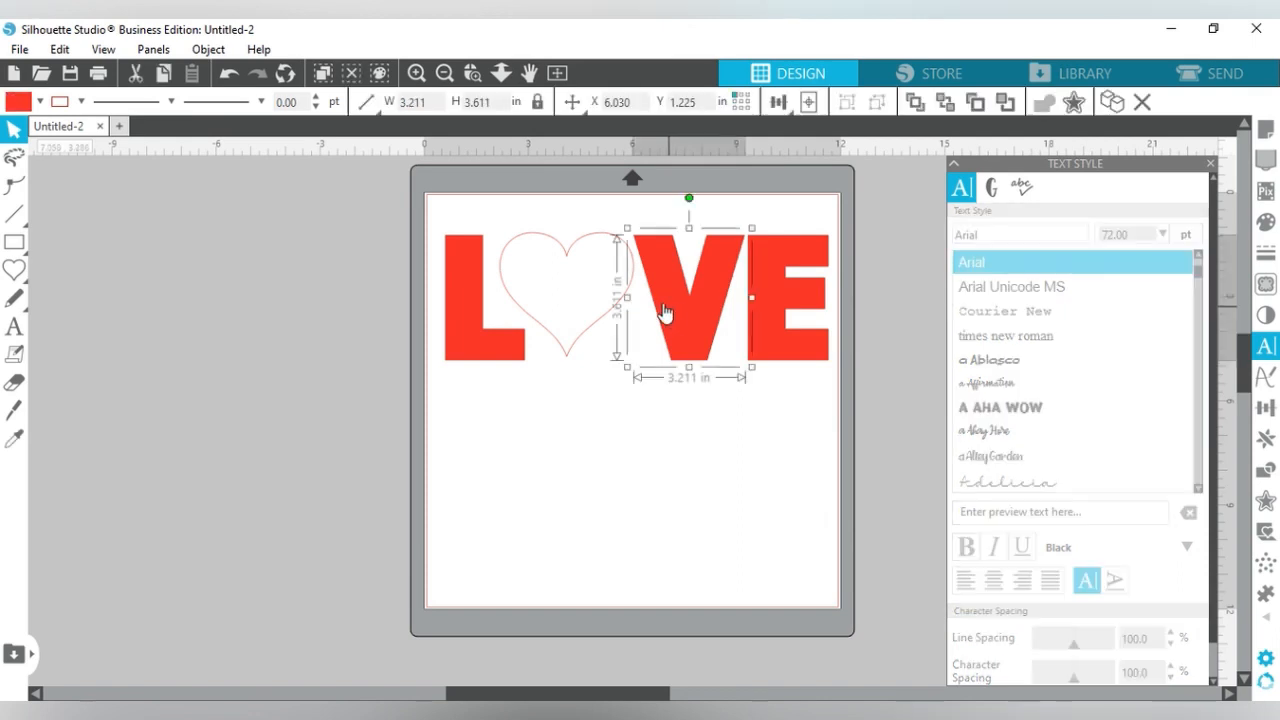
{"action": "left_click_drag", "start_coordinate": [660, 311], "coordinate": [657, 313]}
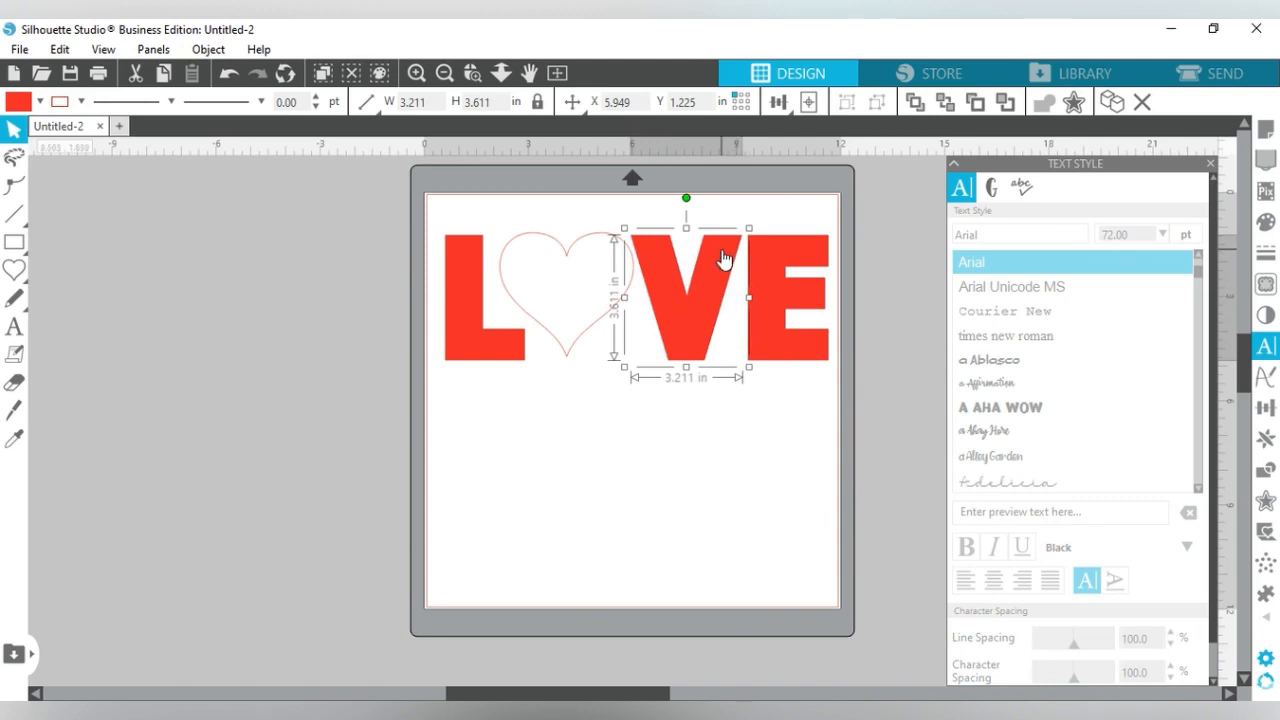
{"action": "left_click_drag", "start_coordinate": [703, 277], "coordinate": [707, 273]}
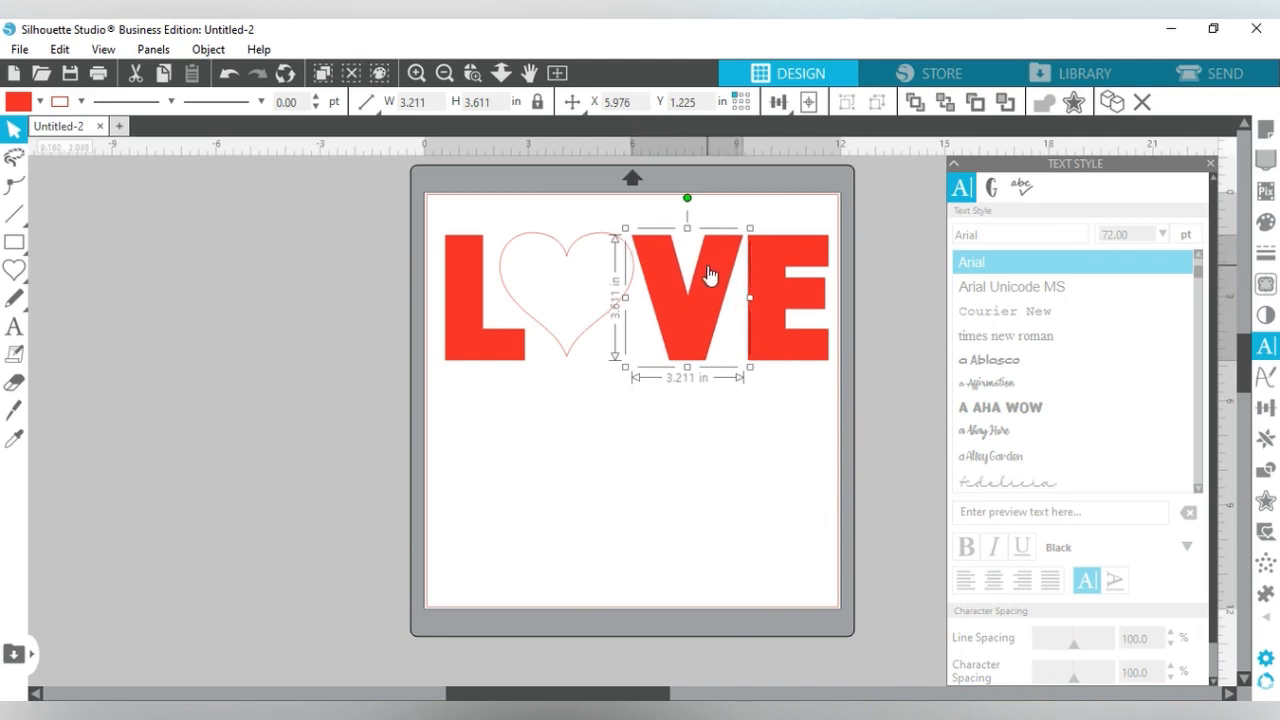
{"action": "left_click", "coordinate": [792, 287]}
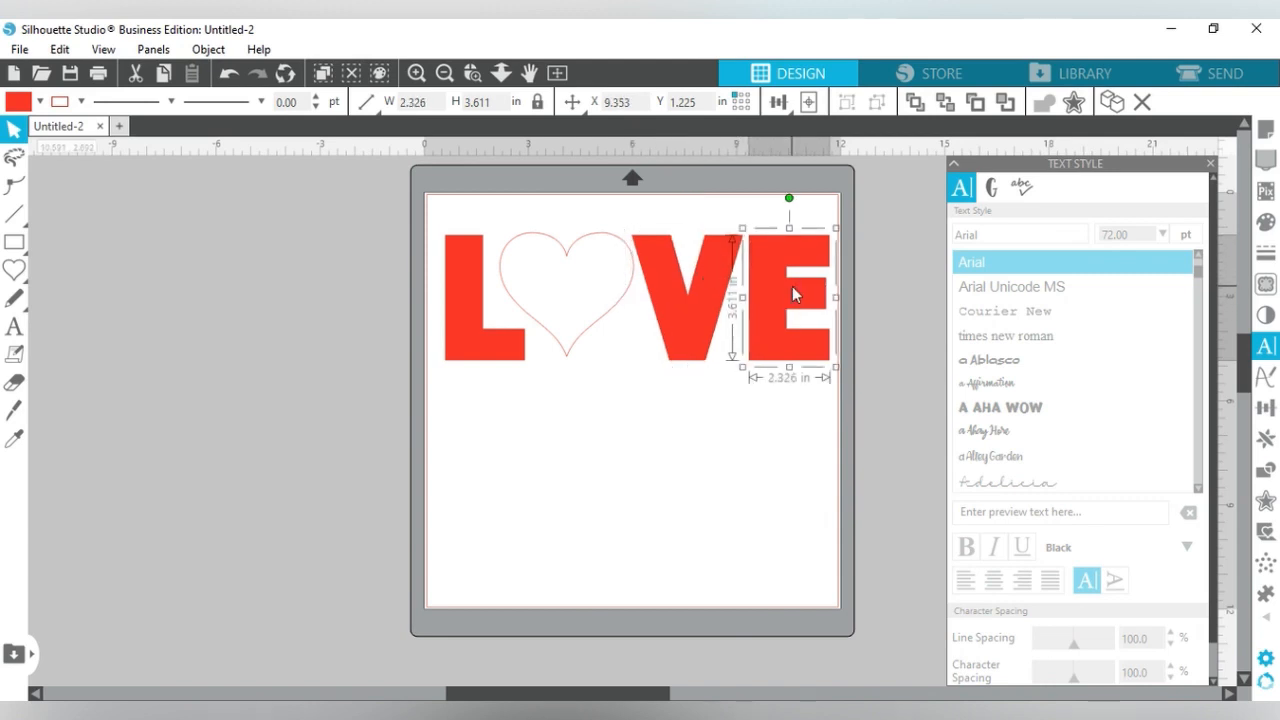
{"action": "left_click", "coordinate": [588, 313]}
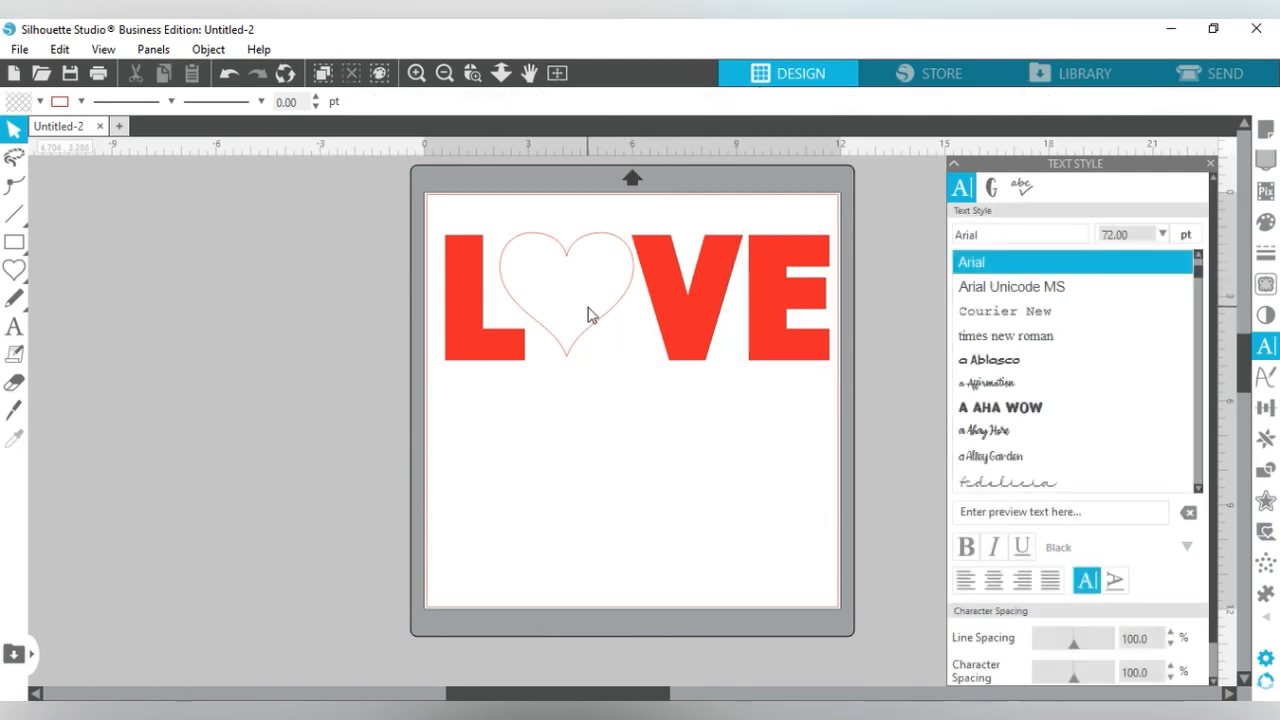
- Fill the heart with the same red as the letters and set its line color to none
{"action": "left_click", "coordinate": [566, 255]}
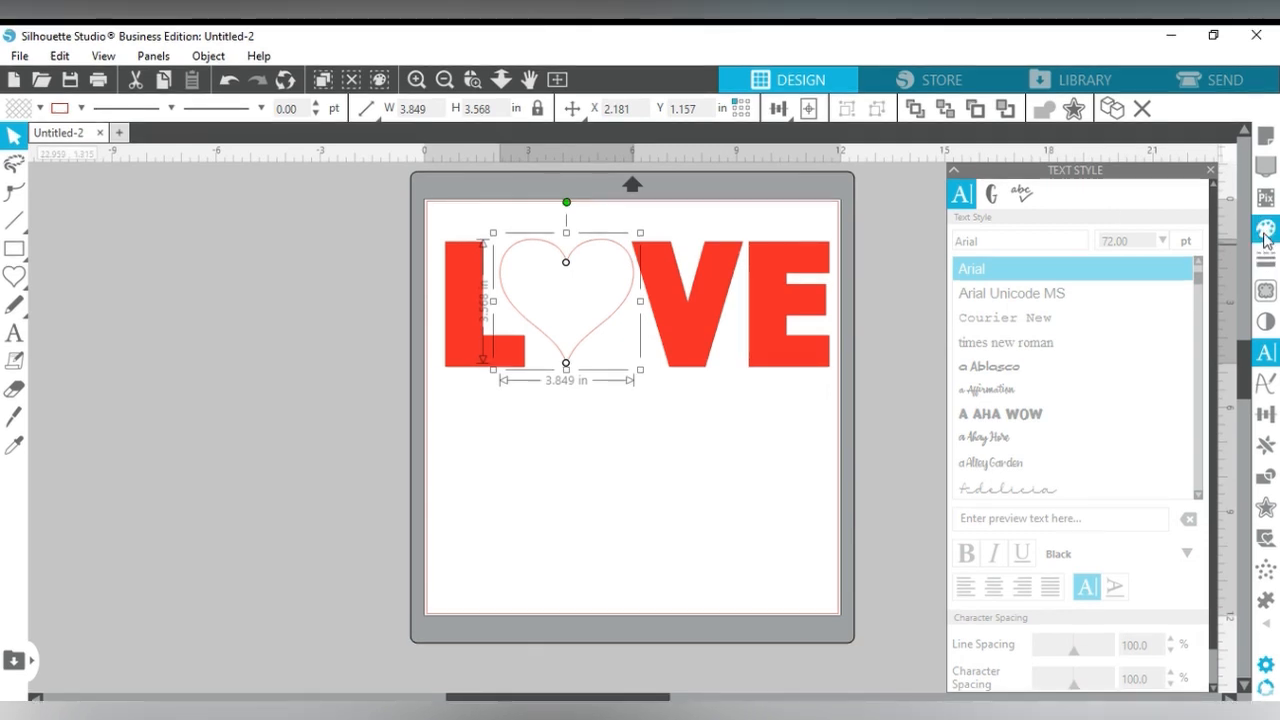
{"action": "left_click", "coordinate": [1265, 230]}
{"action": "left_click", "coordinate": [960, 238]}
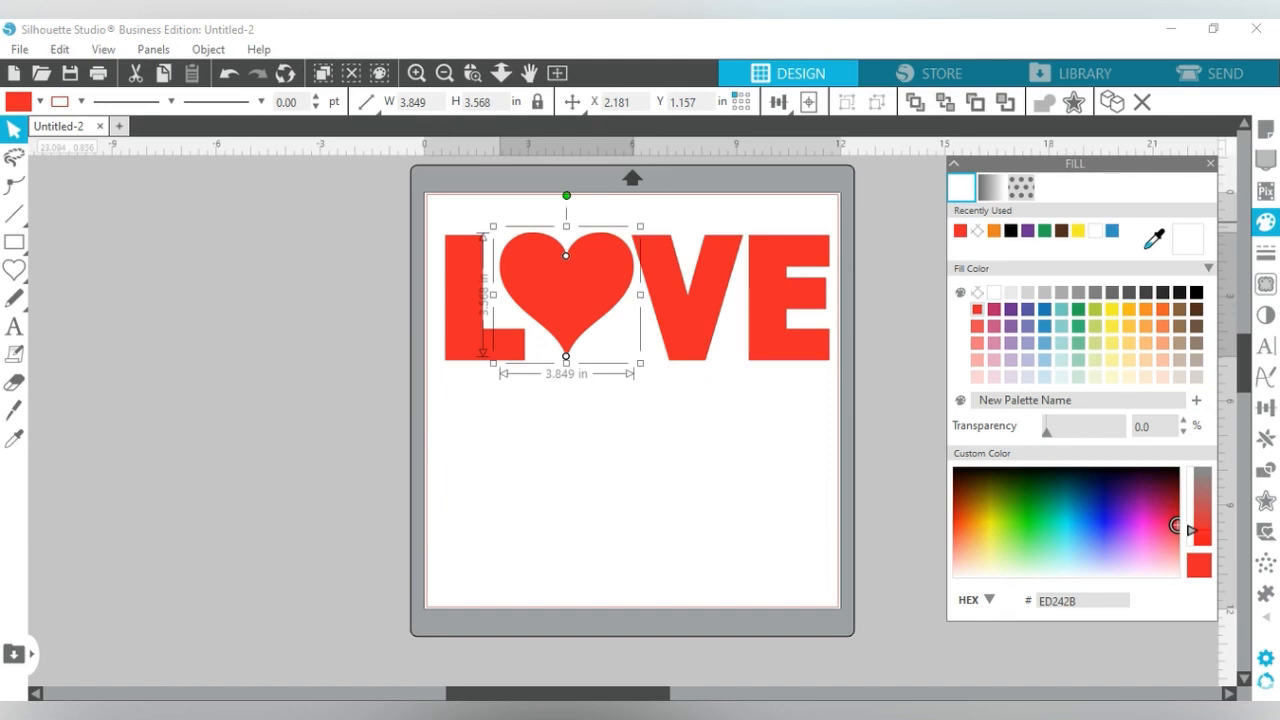
{"action": "left_click", "coordinate": [1265, 258]}
{"action": "left_click", "coordinate": [990, 194]}
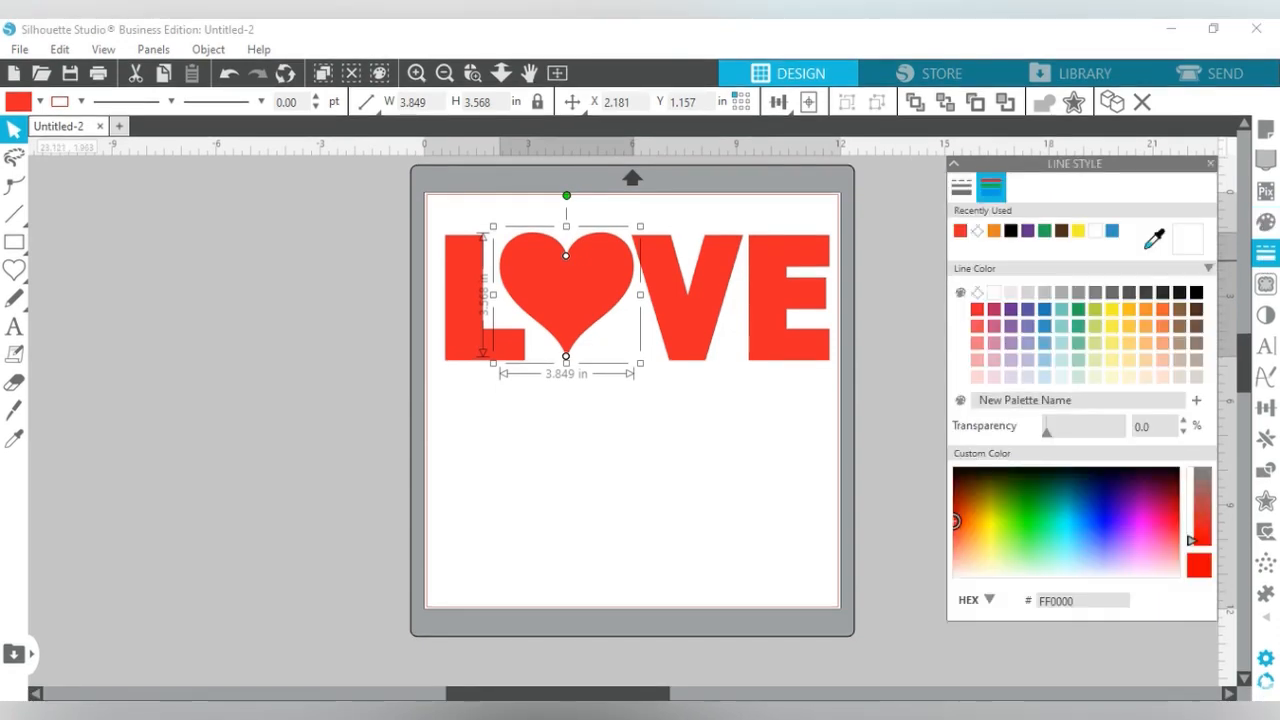
{"action": "left_click", "coordinate": [977, 292]}
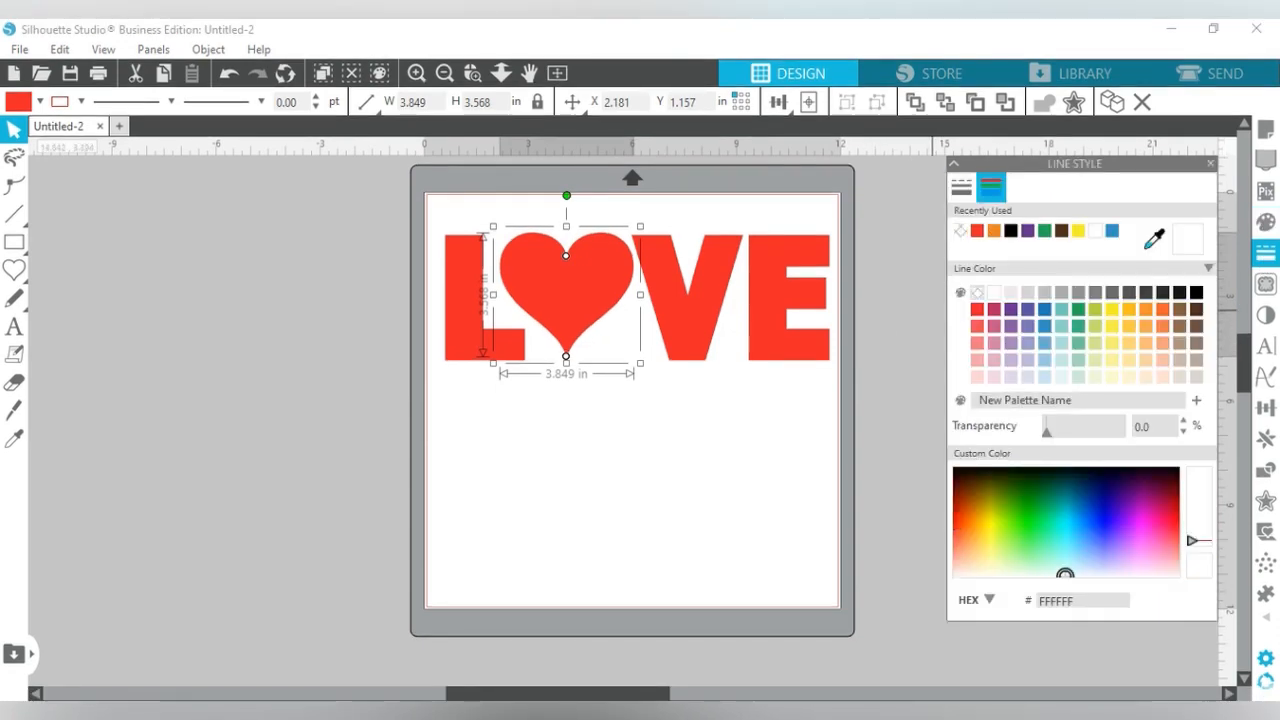
{"action": "left_click", "coordinate": [695, 446]}
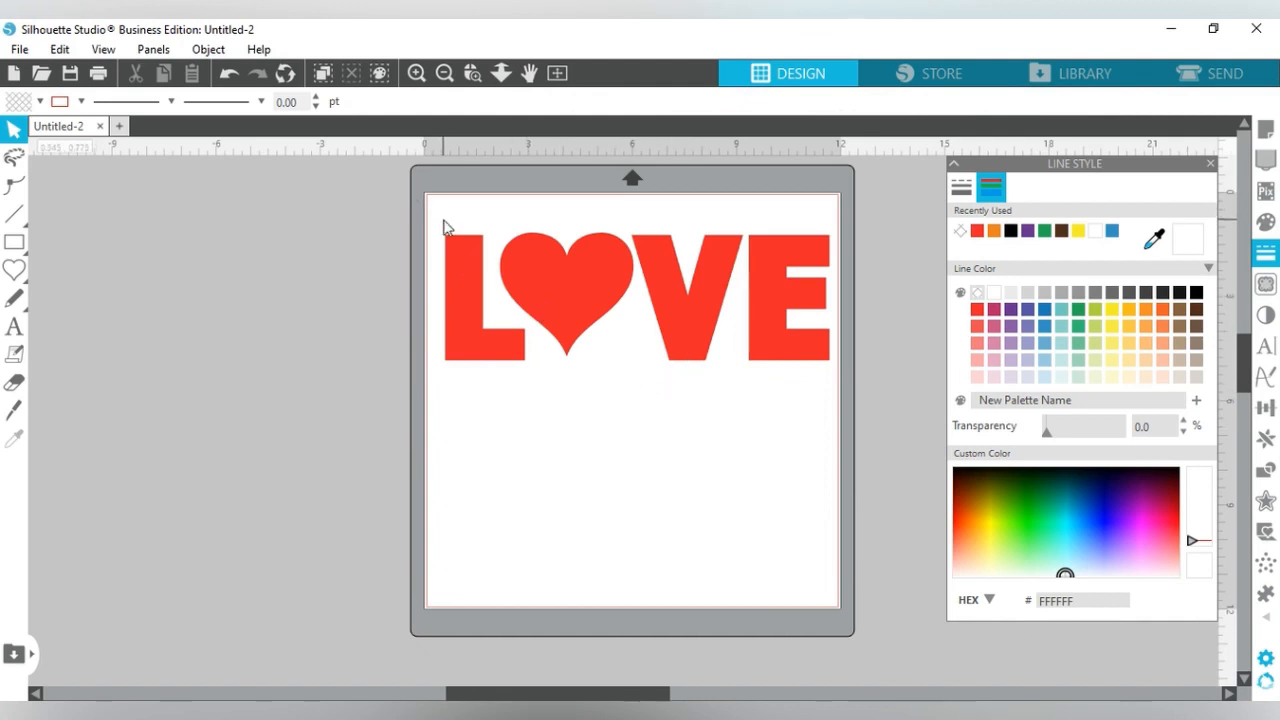
- Group the heart with the L, V and E, and stretch the group vertically to about 3.73 in tall
{"action": "left_click_drag", "start_coordinate": [437, 224], "coordinate": [835, 372]}
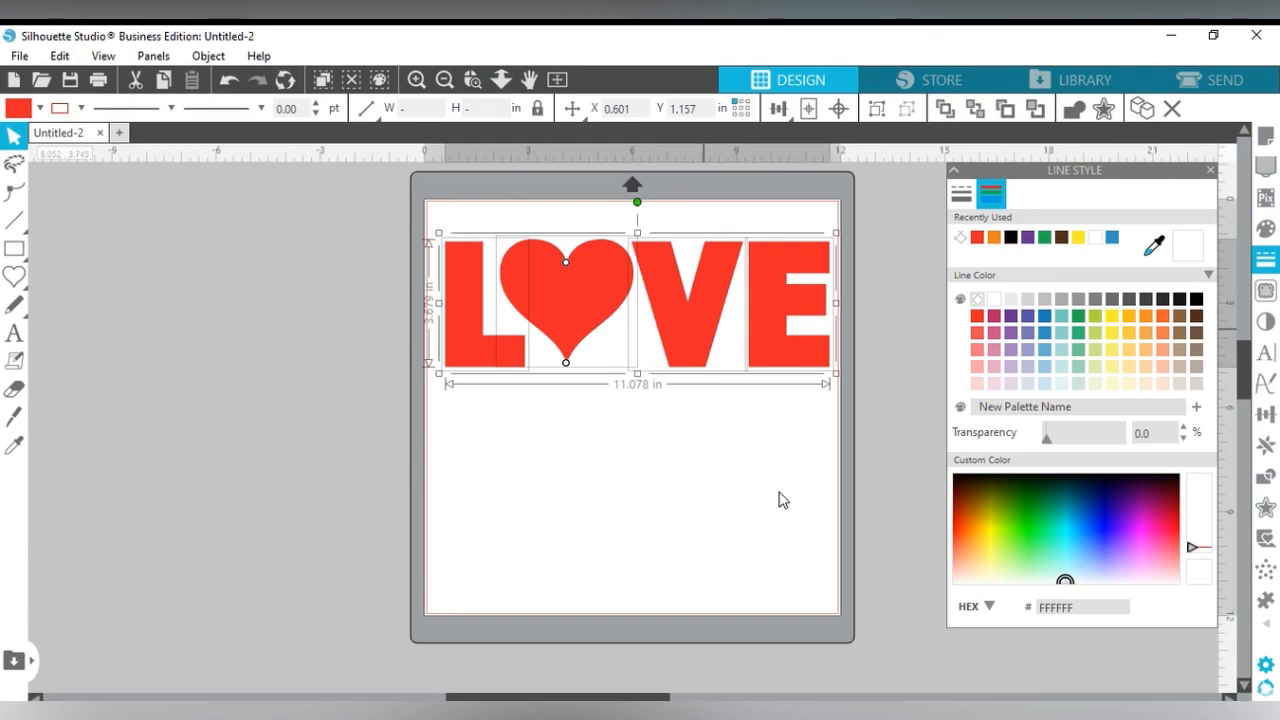
{"action": "key", "text": "ctrl+g"}
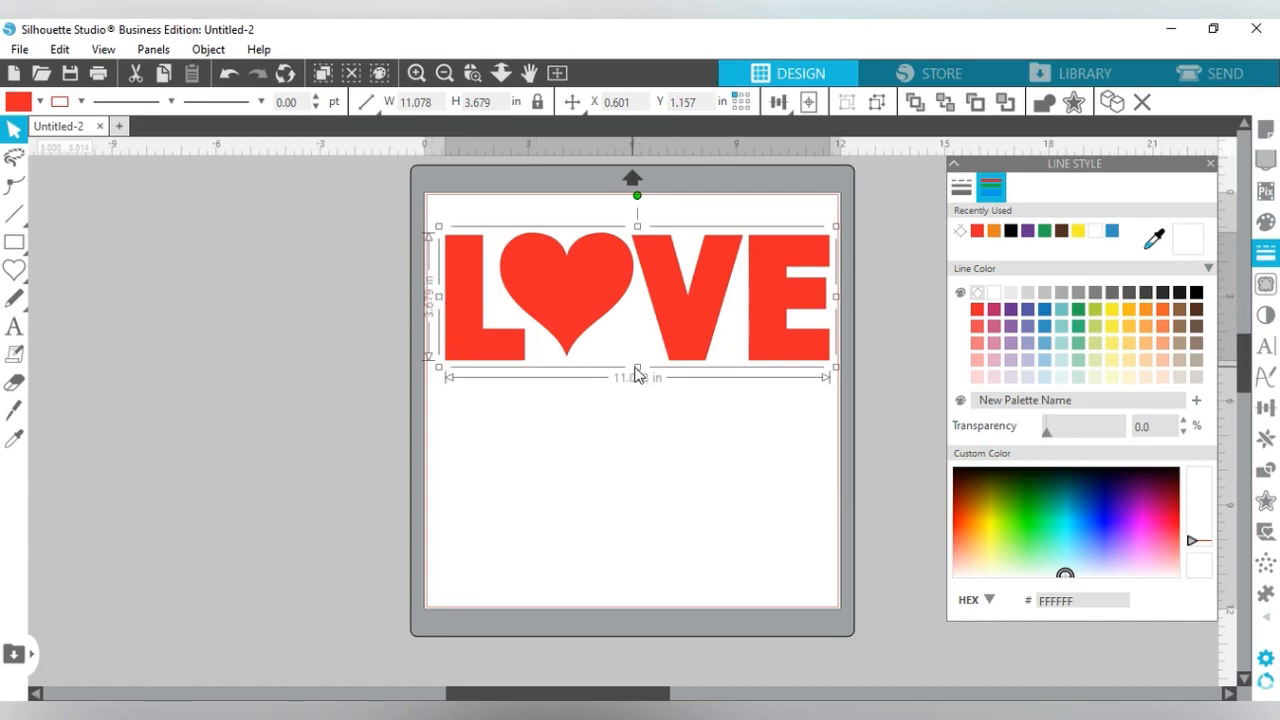
{"action": "left_click_drag", "start_coordinate": [636, 368], "coordinate": [636, 370]}
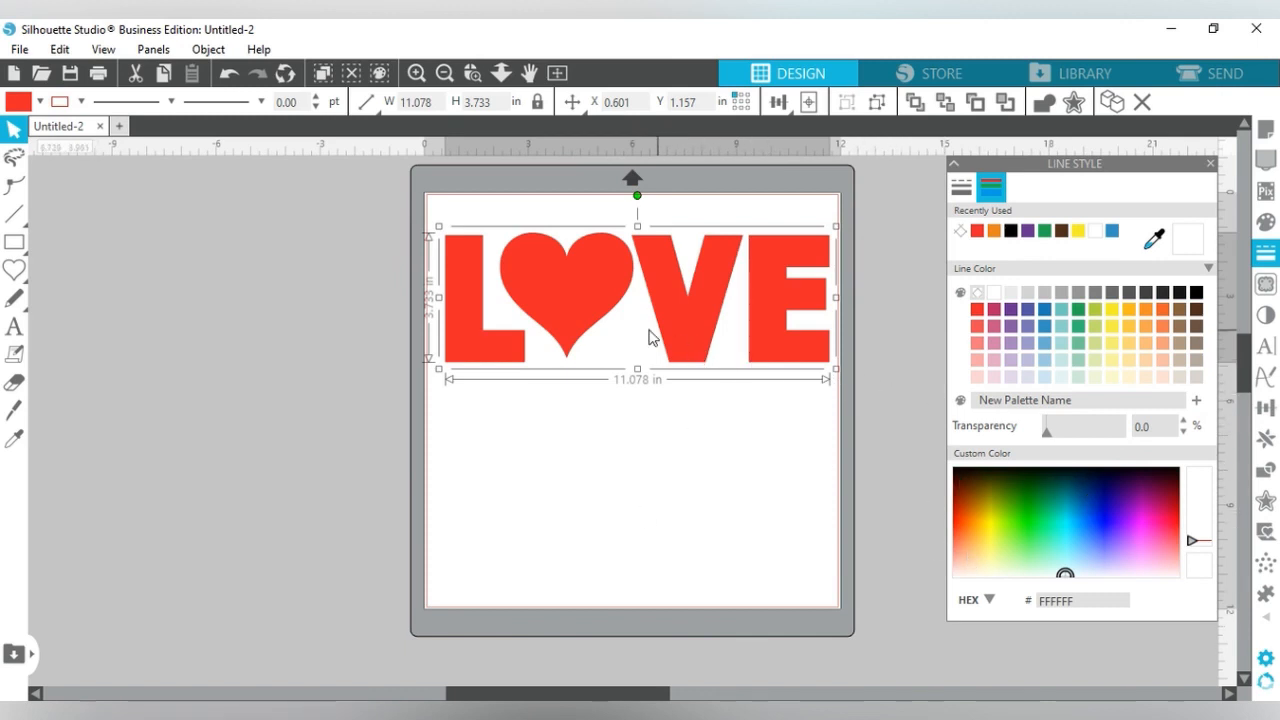
- Open the rhinestone settings for the grouped LOVE design
{"action": "left_click", "coordinate": [153, 49]}
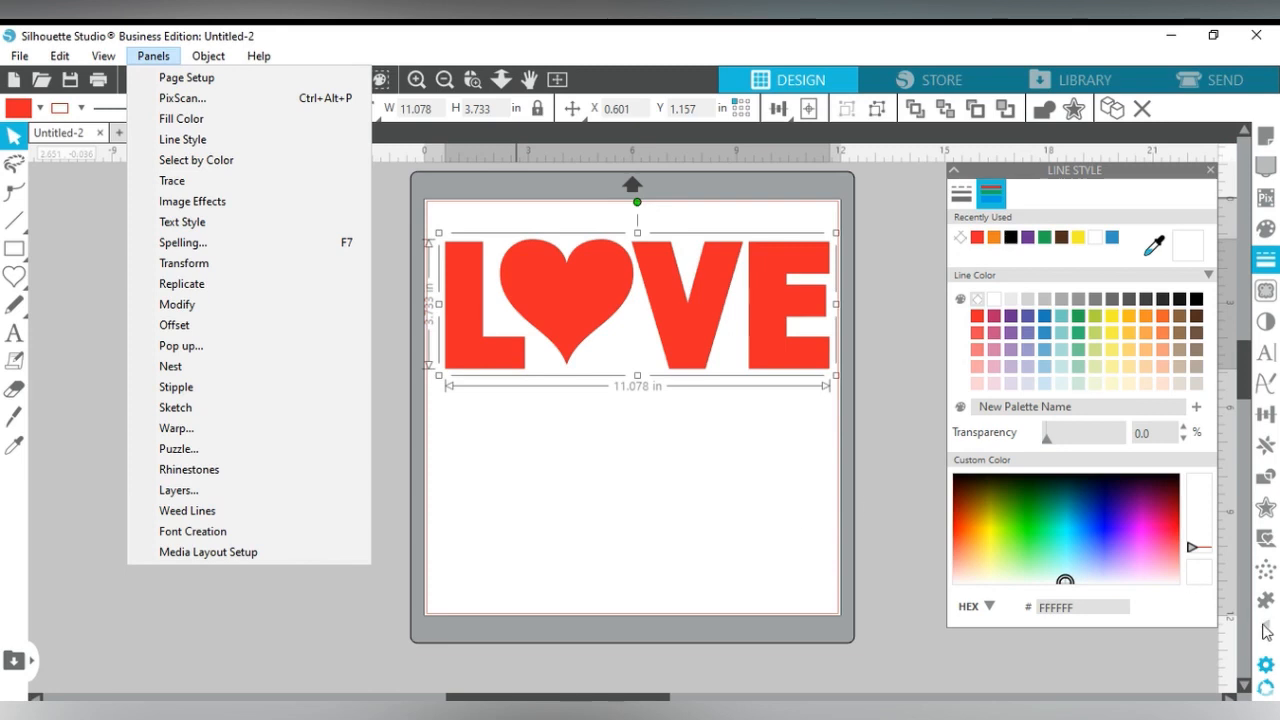
{"action": "left_click", "coordinate": [1266, 630]}
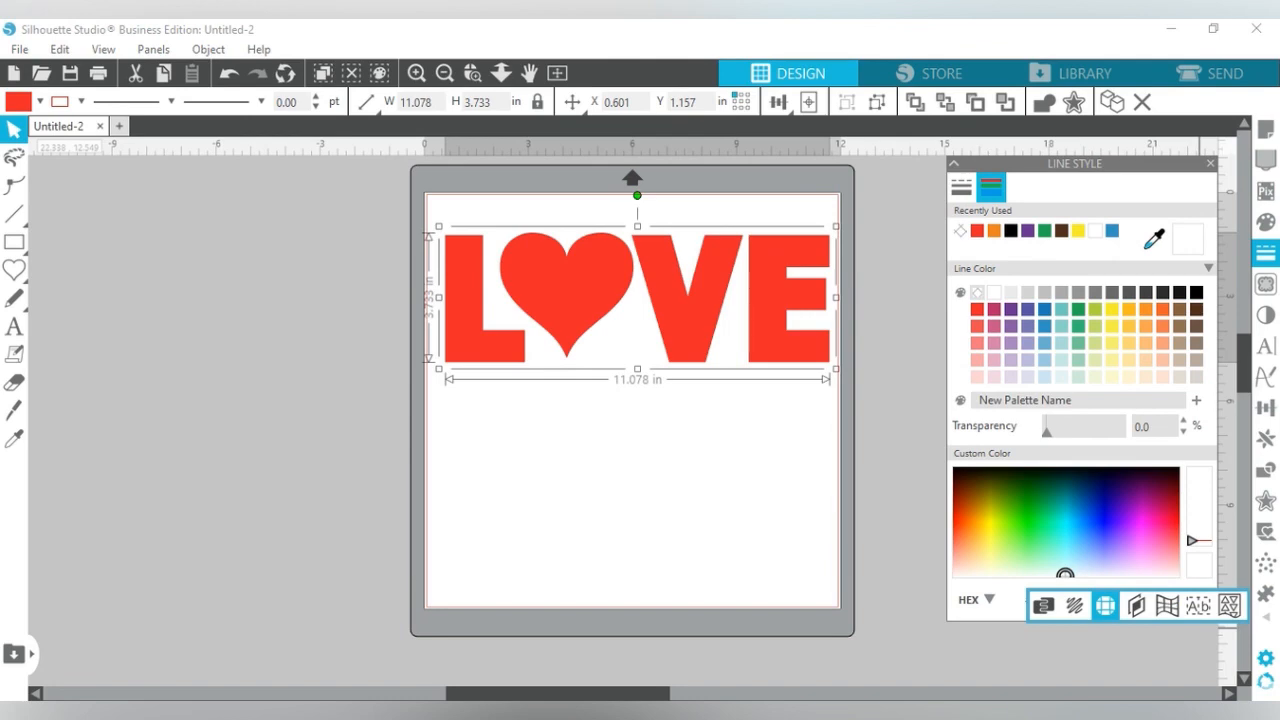
{"action": "left_click", "coordinate": [1105, 606]}
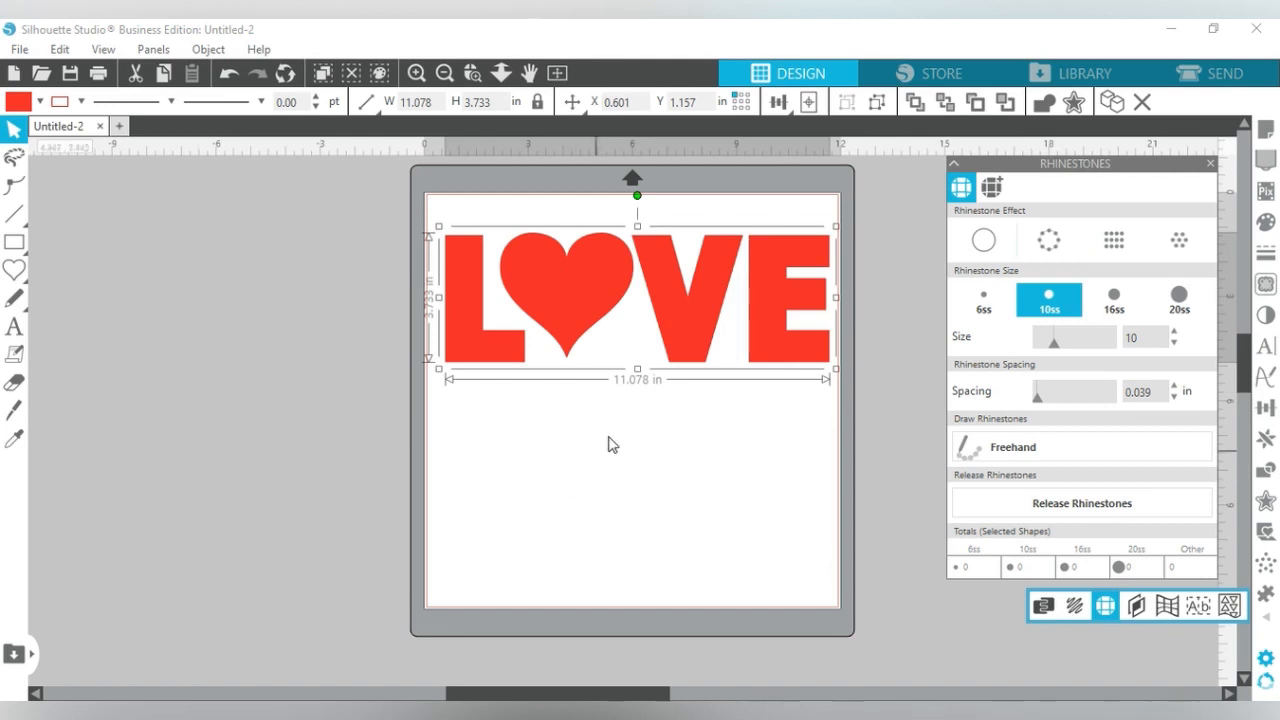
- Try the edge, linear fill and radial fill rhinestone effects on the LOVE design with 10ss stones
{"action": "left_click", "coordinate": [1048, 240]}
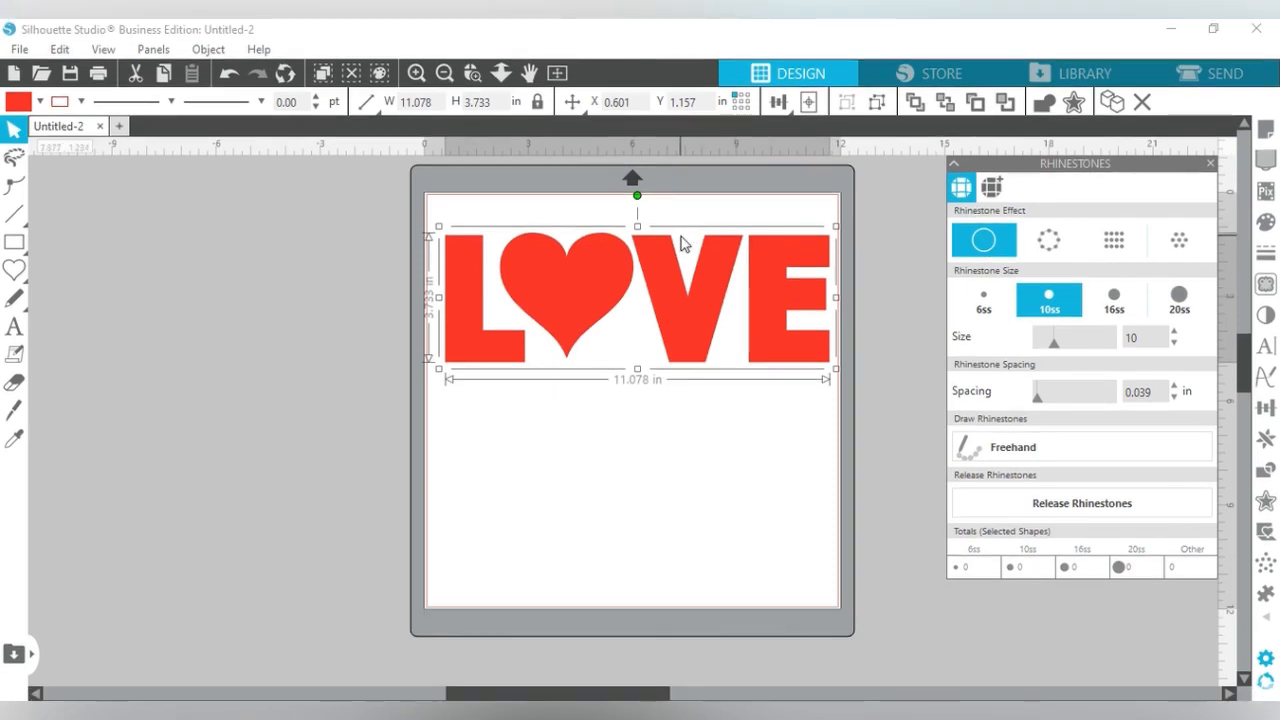
{"action": "left_click", "coordinate": [1042, 252]}
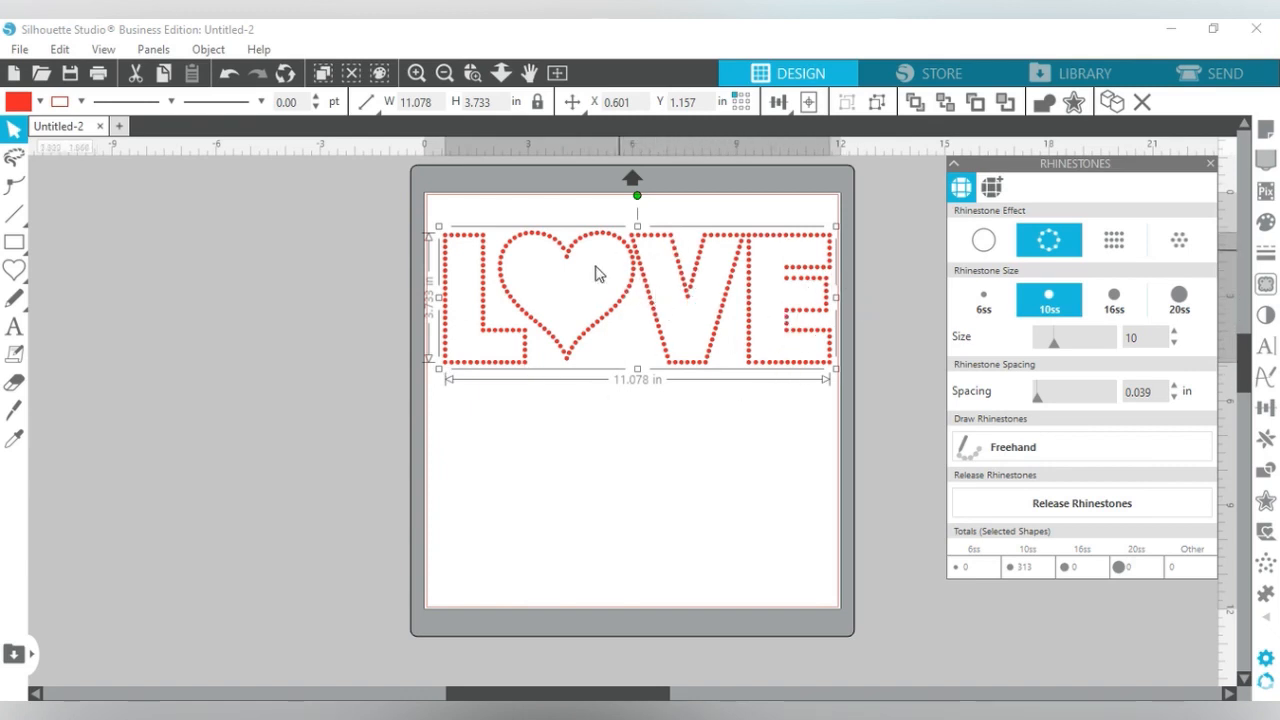
{"action": "left_click", "coordinate": [1127, 253]}
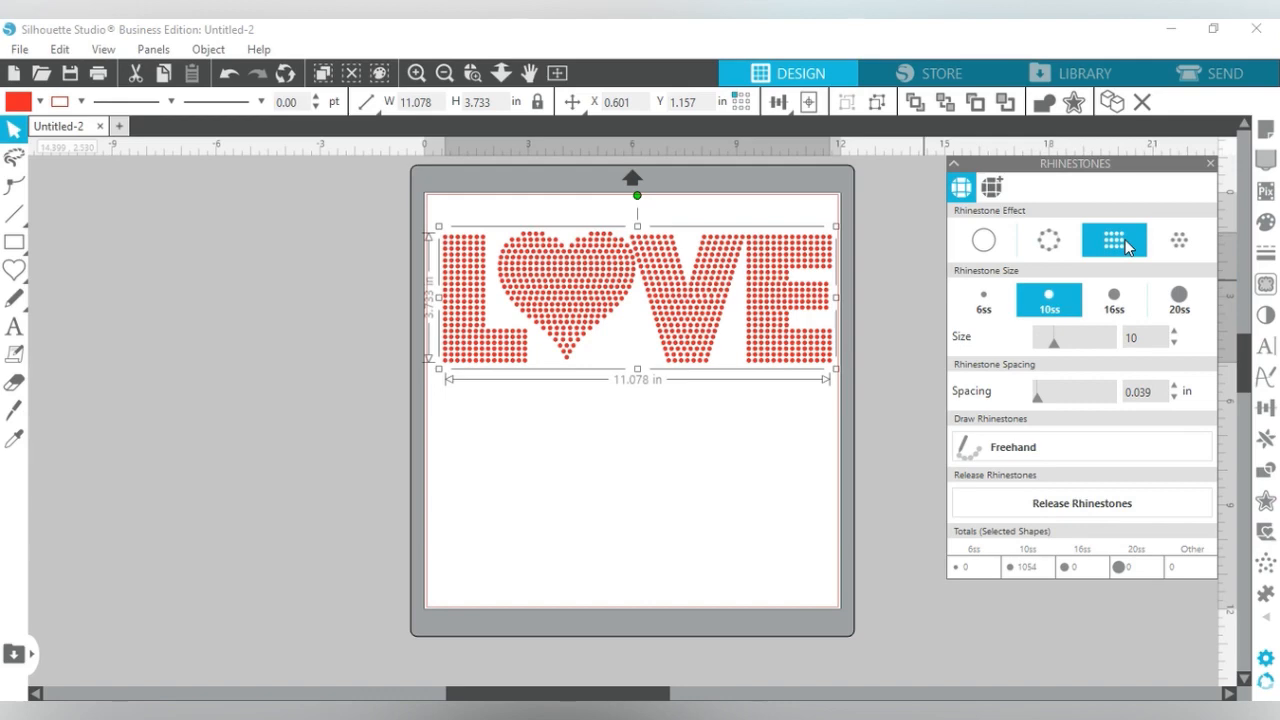
{"action": "left_click", "coordinate": [1178, 246]}
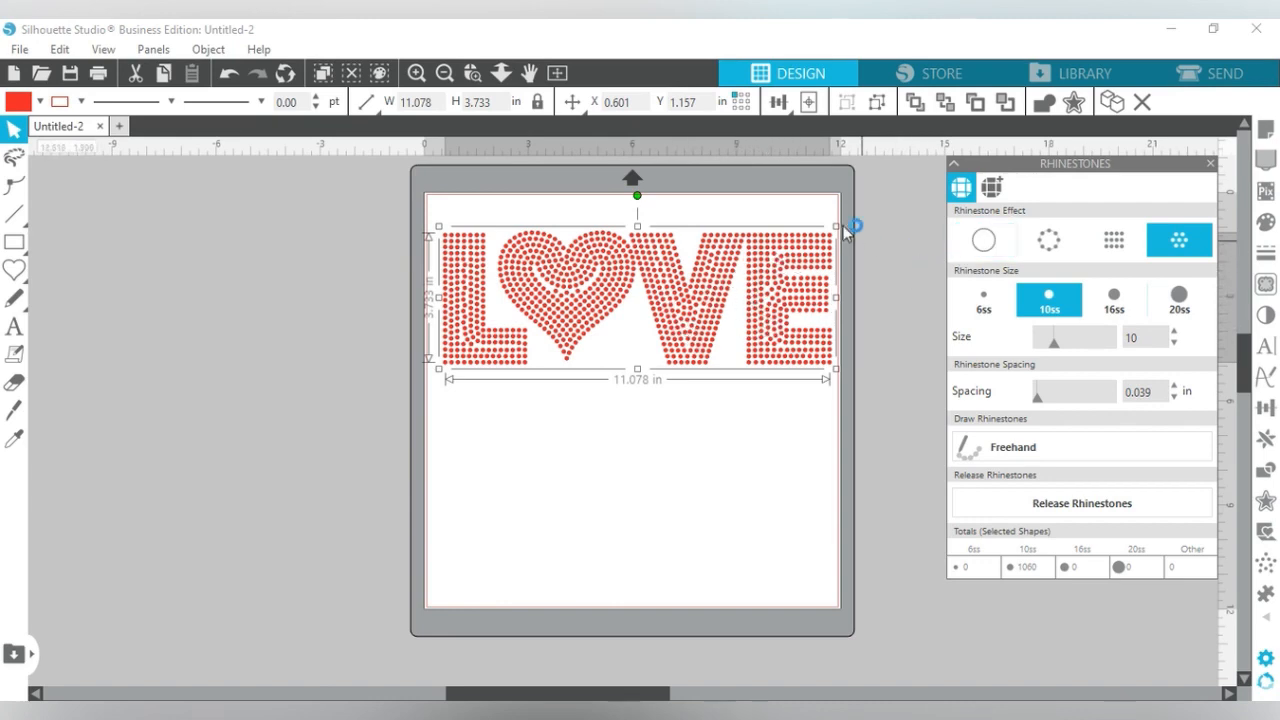
- Apply the linear fill rhinestone effect to the LOVE design with 10ss stones and check the fill up close
{"action": "left_click", "coordinate": [1114, 247]}
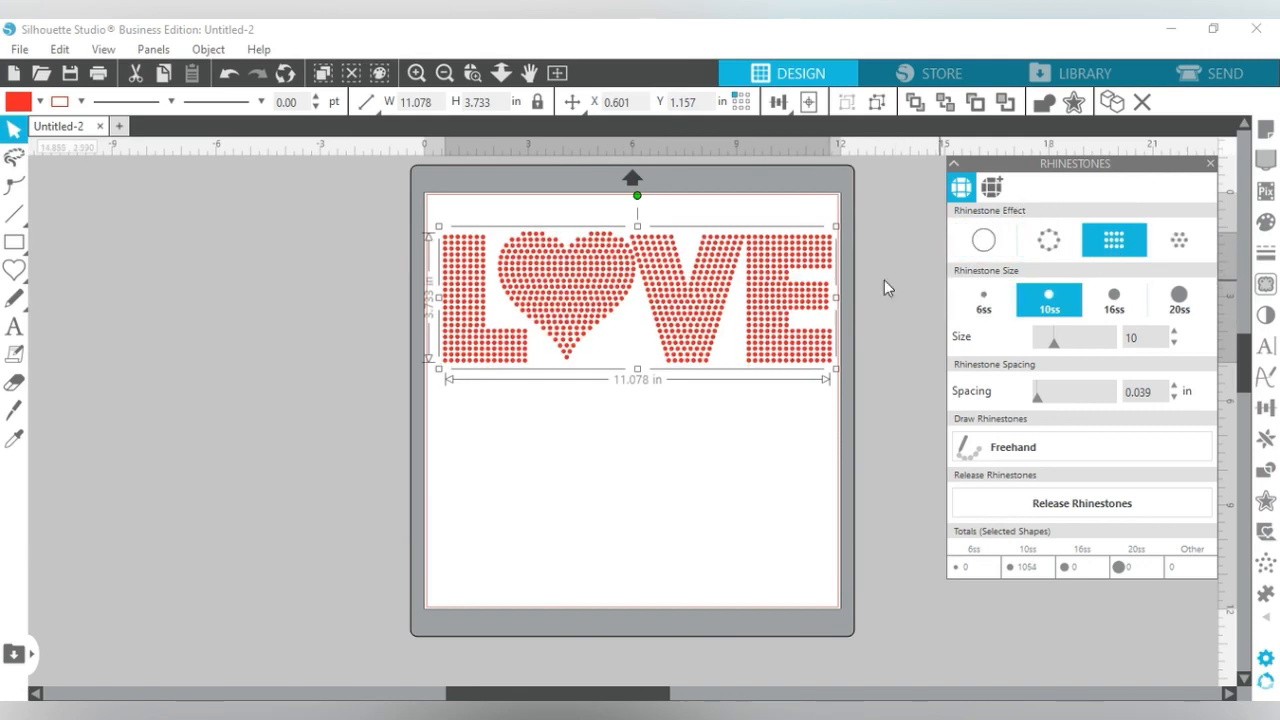
{"action": "left_click", "coordinate": [416, 73]}
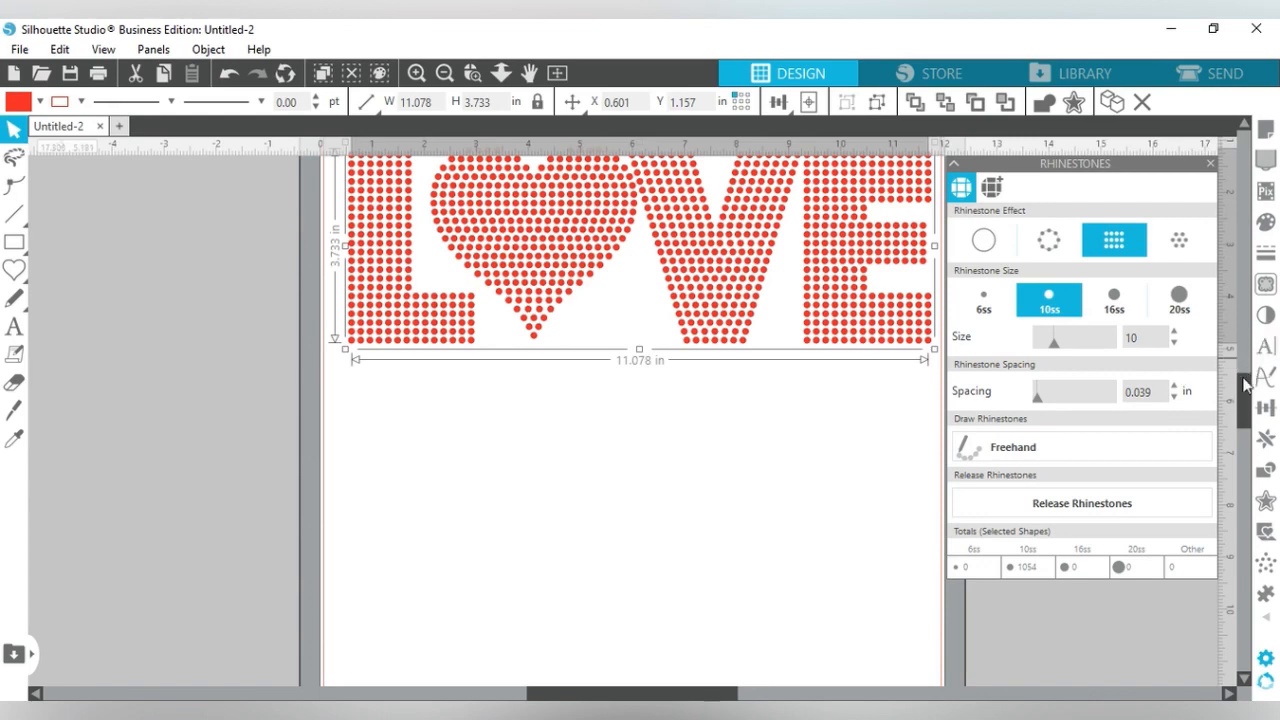
{"action": "left_click_drag", "start_coordinate": [1244, 378], "coordinate": [1244, 354]}
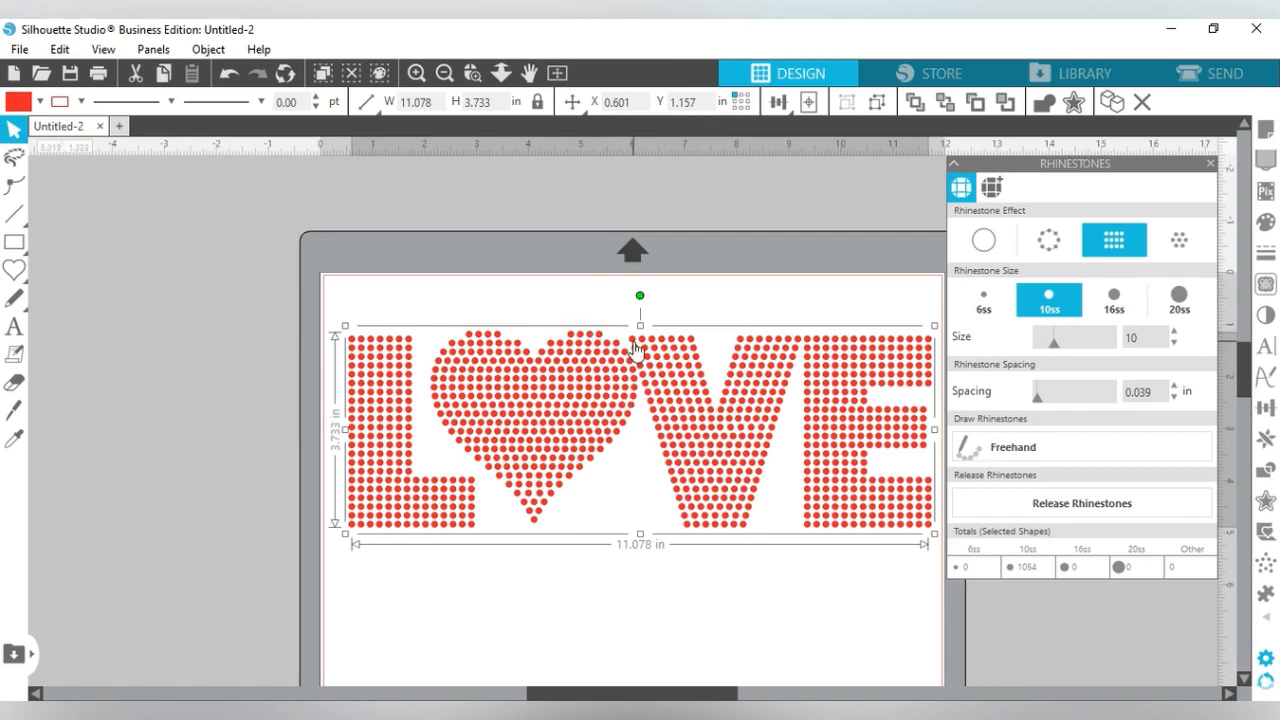
- Remove the rhinestone effect from the LOVE design and ungroup it into separate letters and heart
{"action": "left_click", "coordinate": [984, 240]}
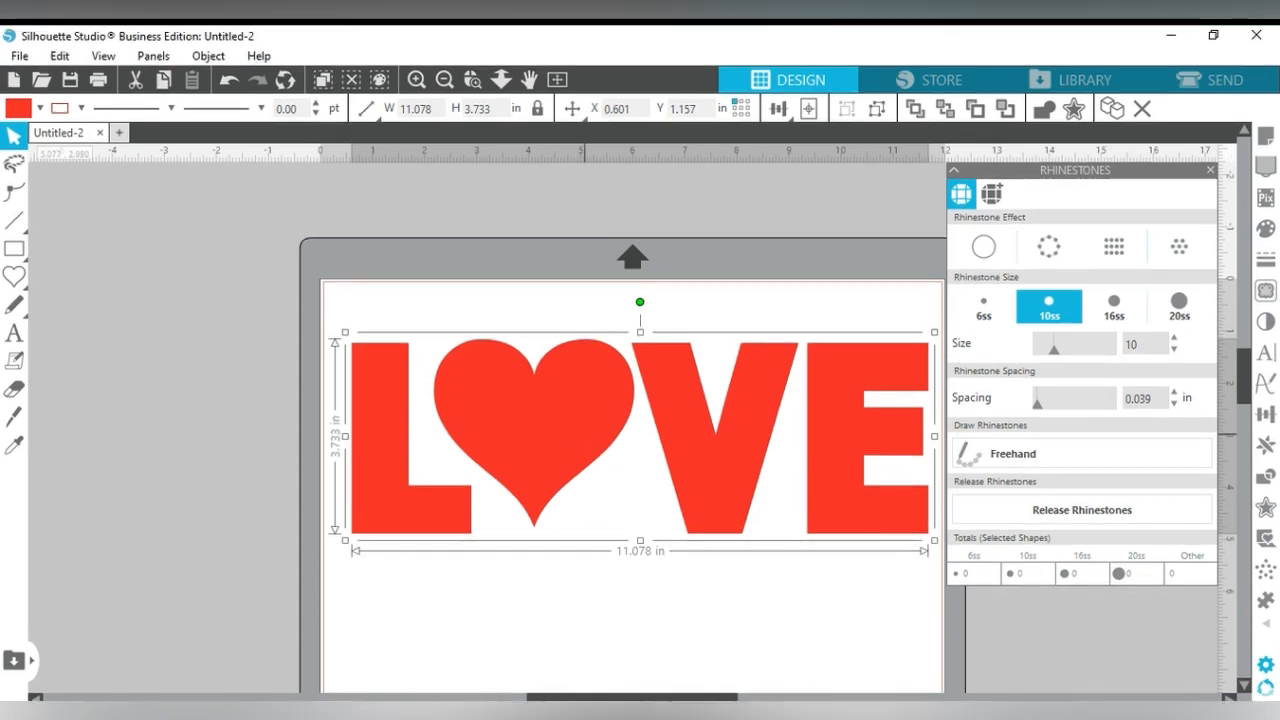
{"action": "key", "text": "ctrl+z"}
{"action": "key", "text": "ctrl+z"}
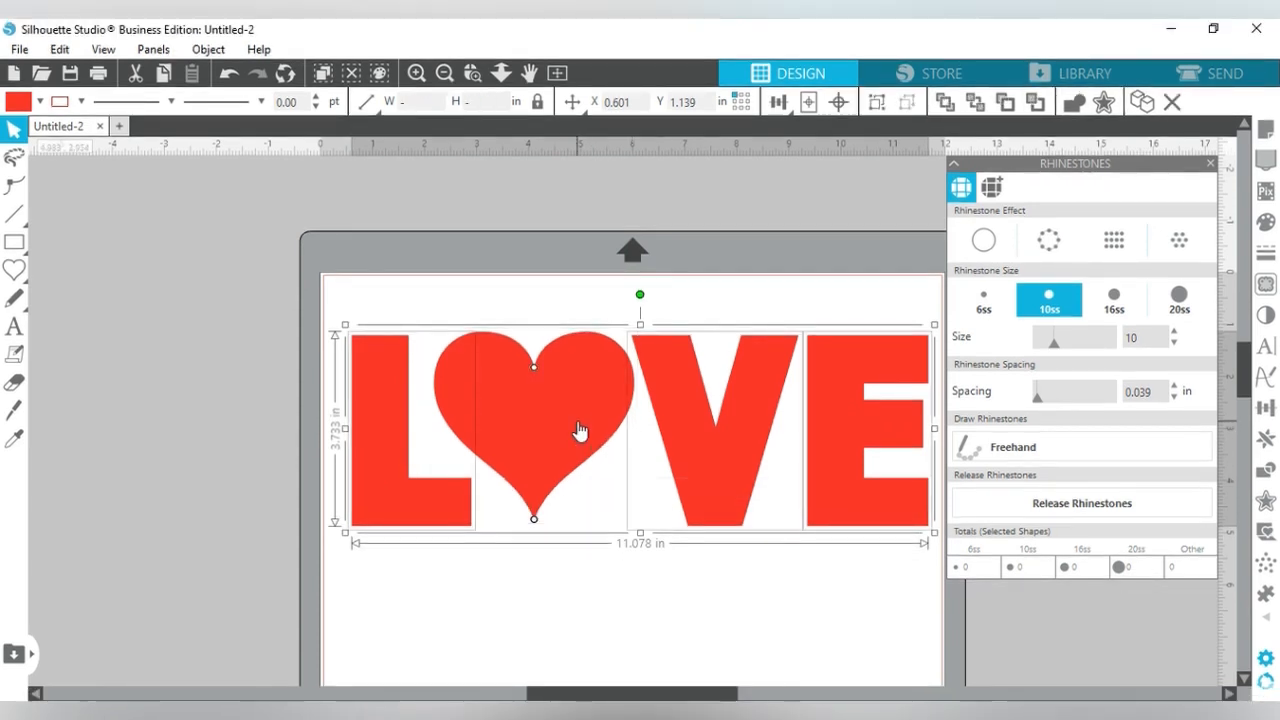
- Nudge the heart down to Y 1.193 in so it lines up with the neighbouring letters
{"action": "left_click", "coordinate": [595, 614]}
{"action": "left_click", "coordinate": [545, 452]}
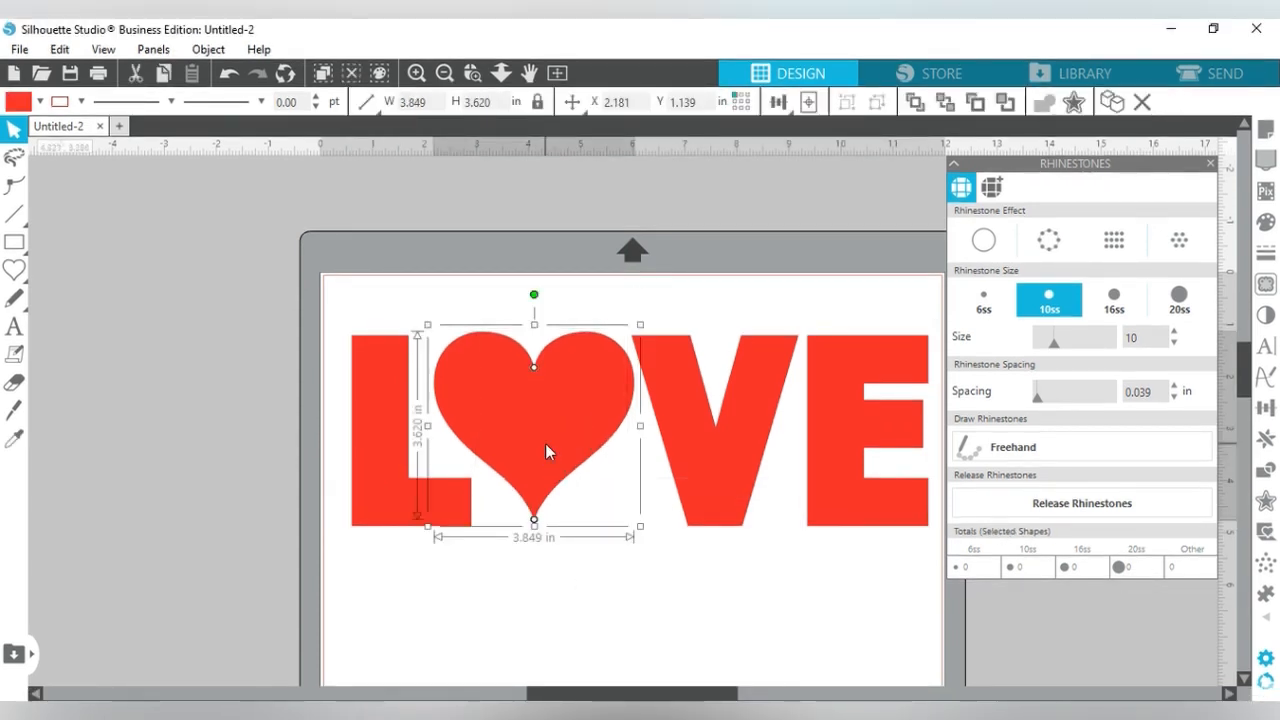
{"action": "key", "text": "Down"}
{"action": "key", "text": "Down"}
{"action": "key", "text": "Down"}
{"action": "key", "text": "Down"}
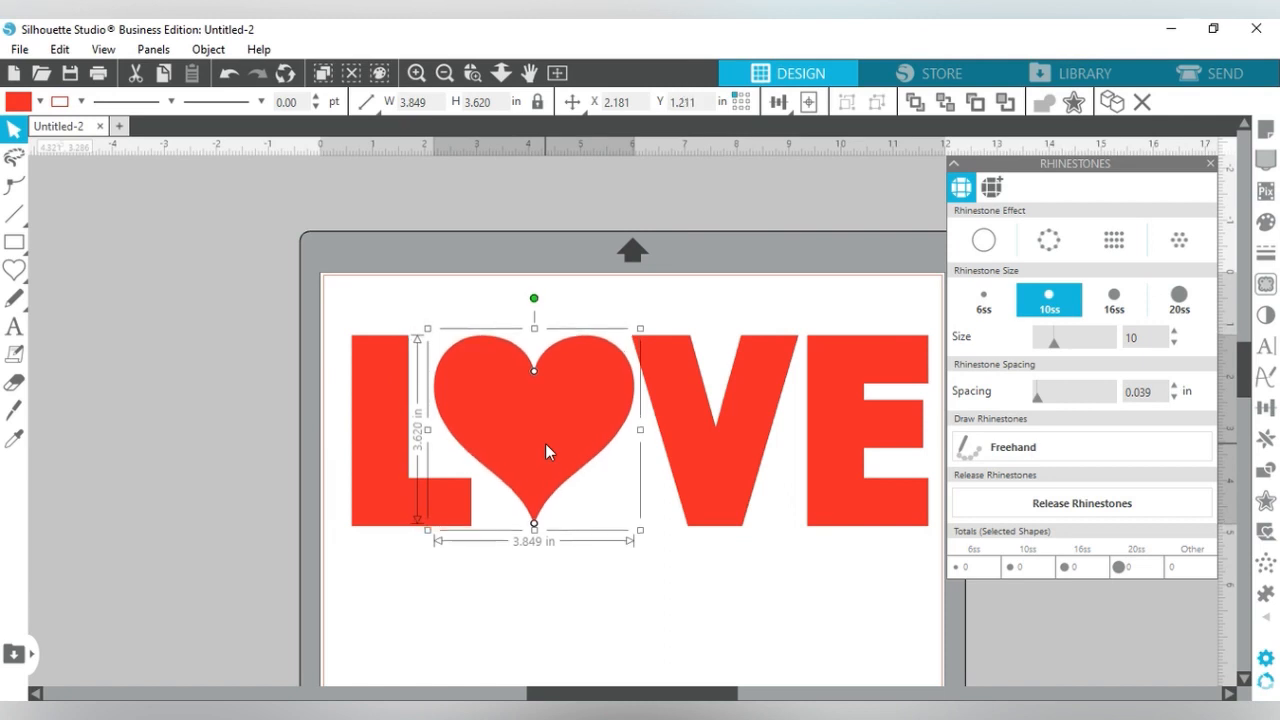
{"action": "key", "text": "Up"}
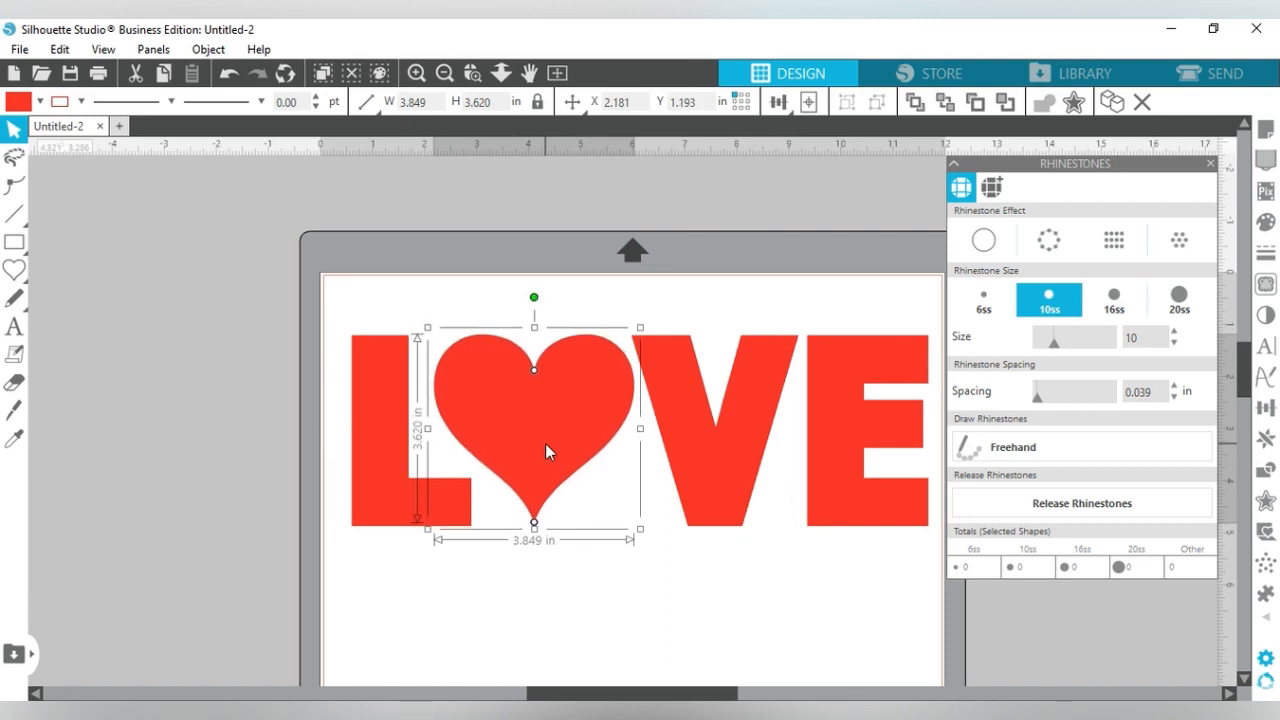
{"action": "key", "text": "Down"}
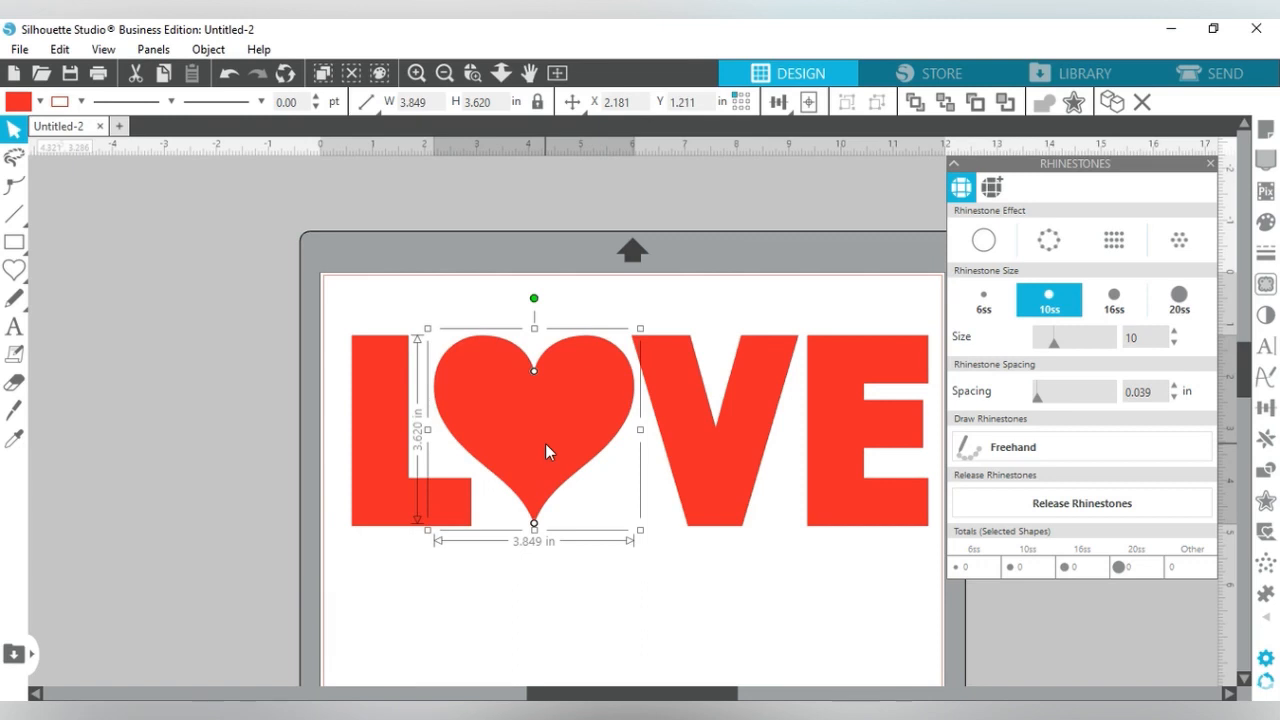
{"action": "key", "text": "Up"}
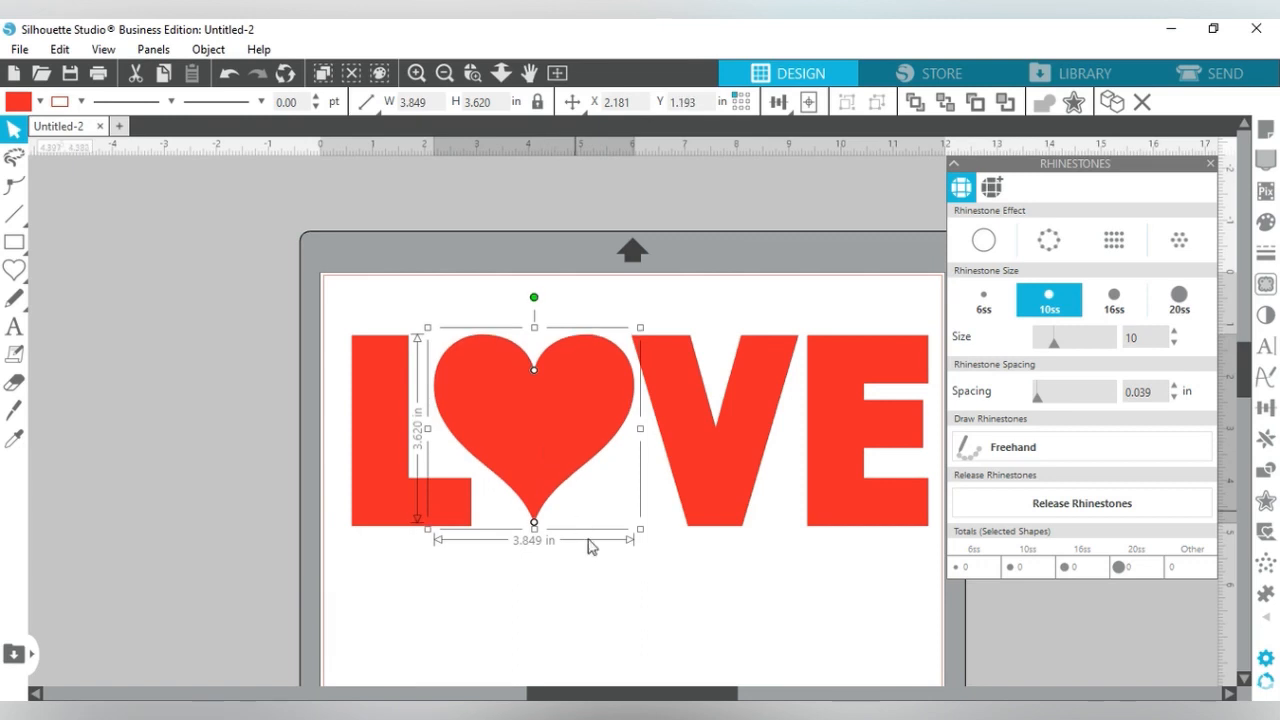
- Group the repositioned heart with the L, V and E again
{"action": "left_click", "coordinate": [621, 631]}
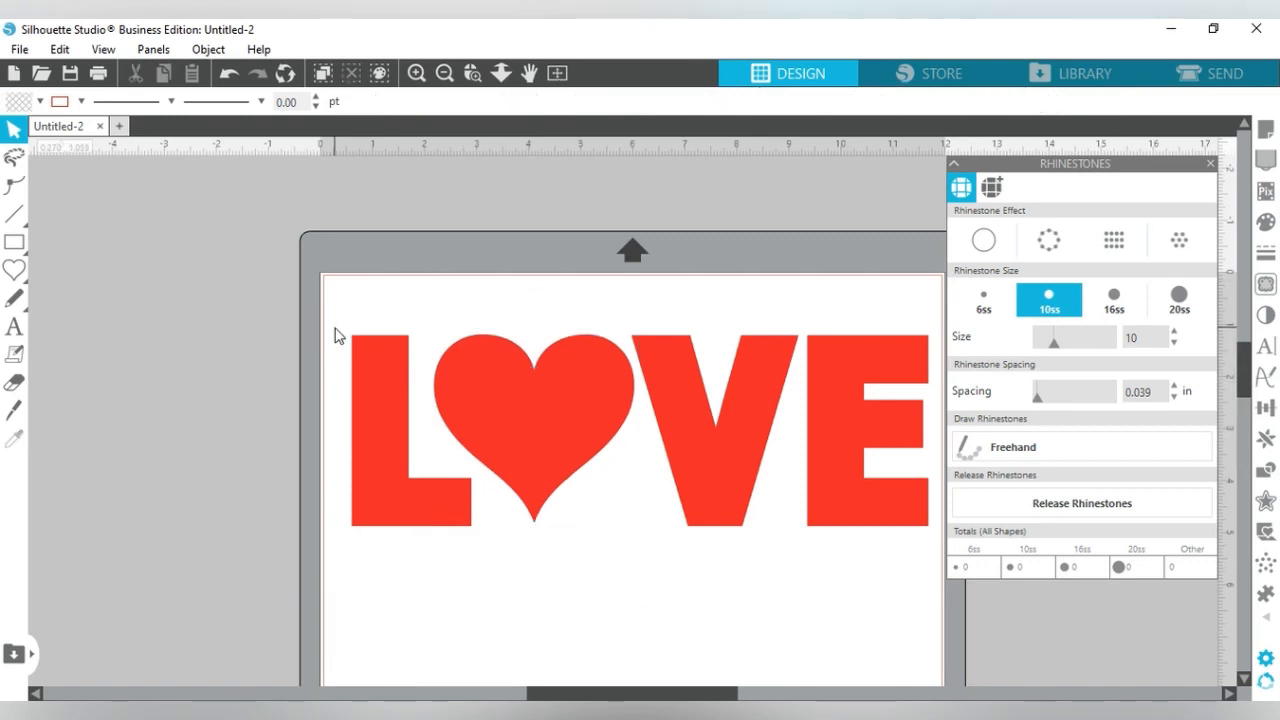
{"action": "left_click_drag", "start_coordinate": [337, 334], "coordinate": [868, 456]}
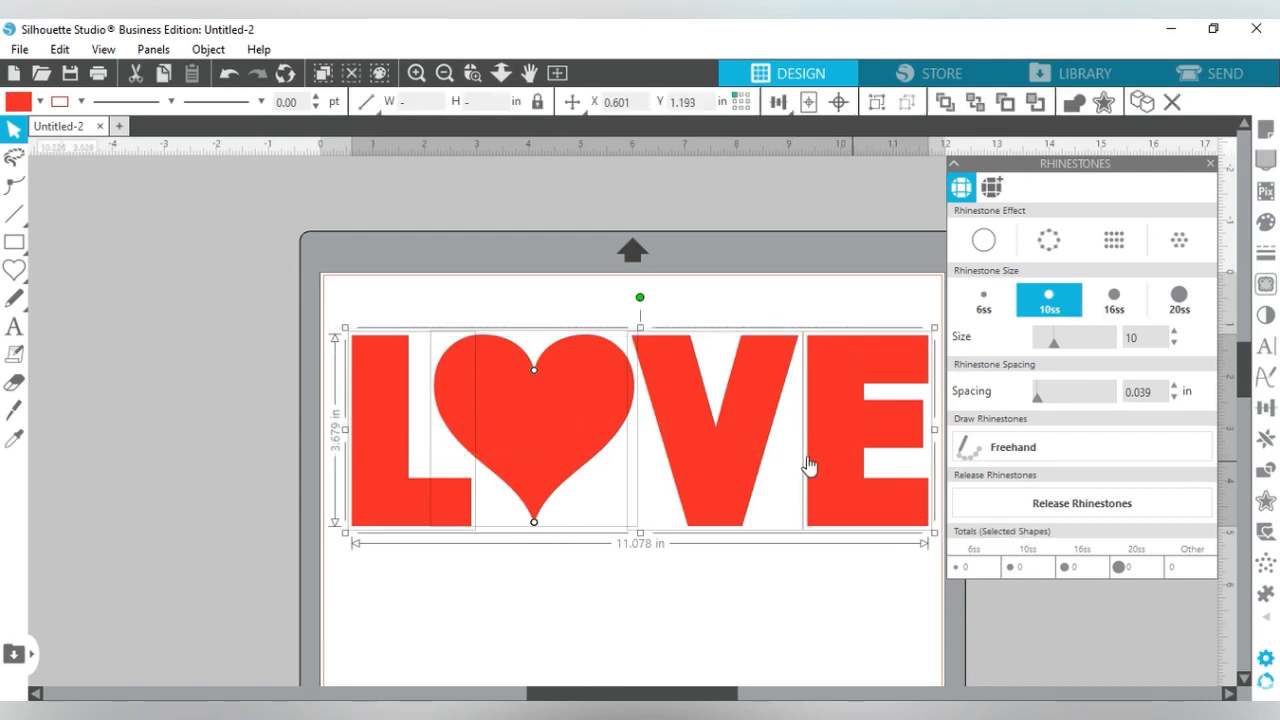
{"action": "left_click", "coordinate": [851, 500]}
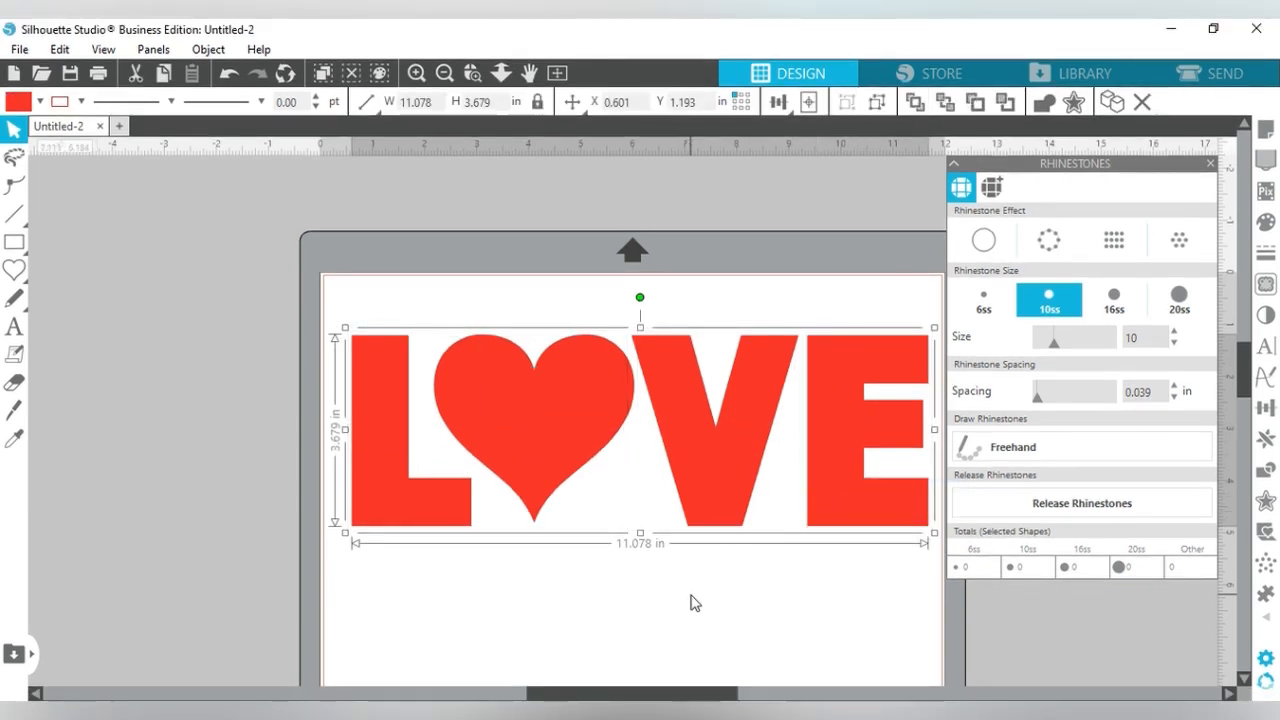
- Apply the linear fill rhinestone effect to the LOVE design with 10ss stones at 0.025 in spacing
{"action": "left_click", "coordinate": [1101, 258]}
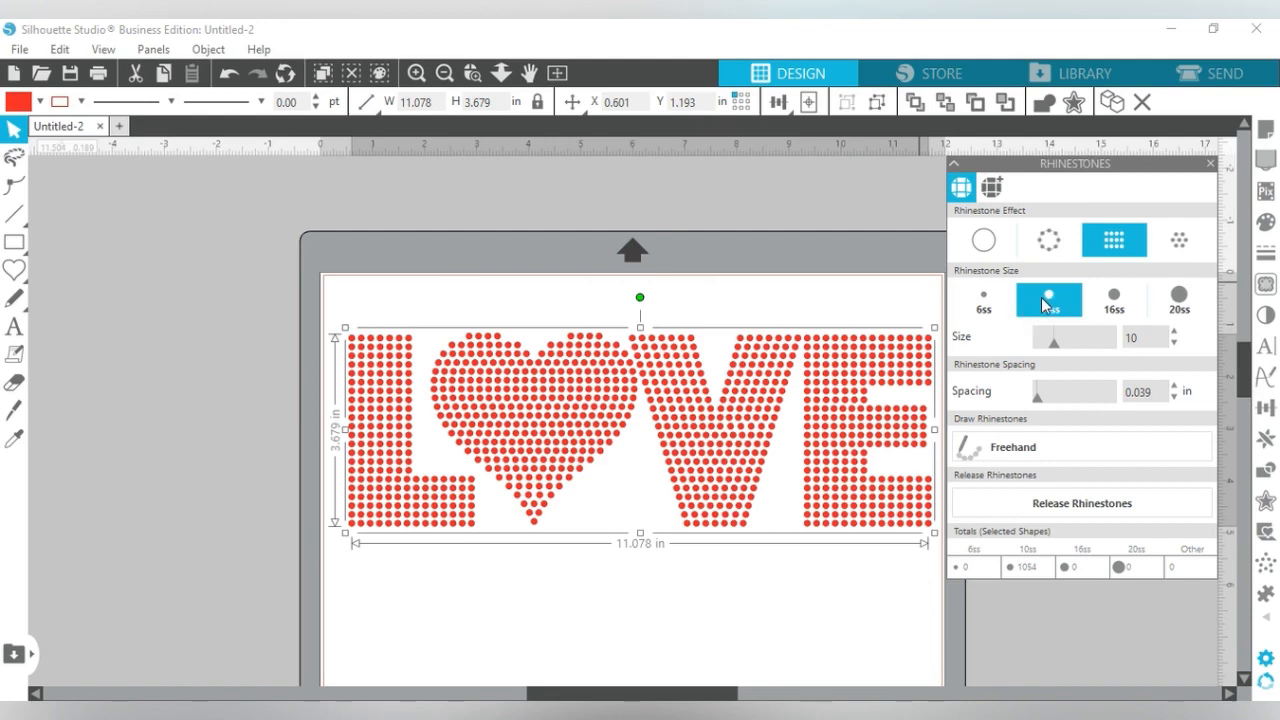
{"action": "left_click", "coordinate": [993, 306]}
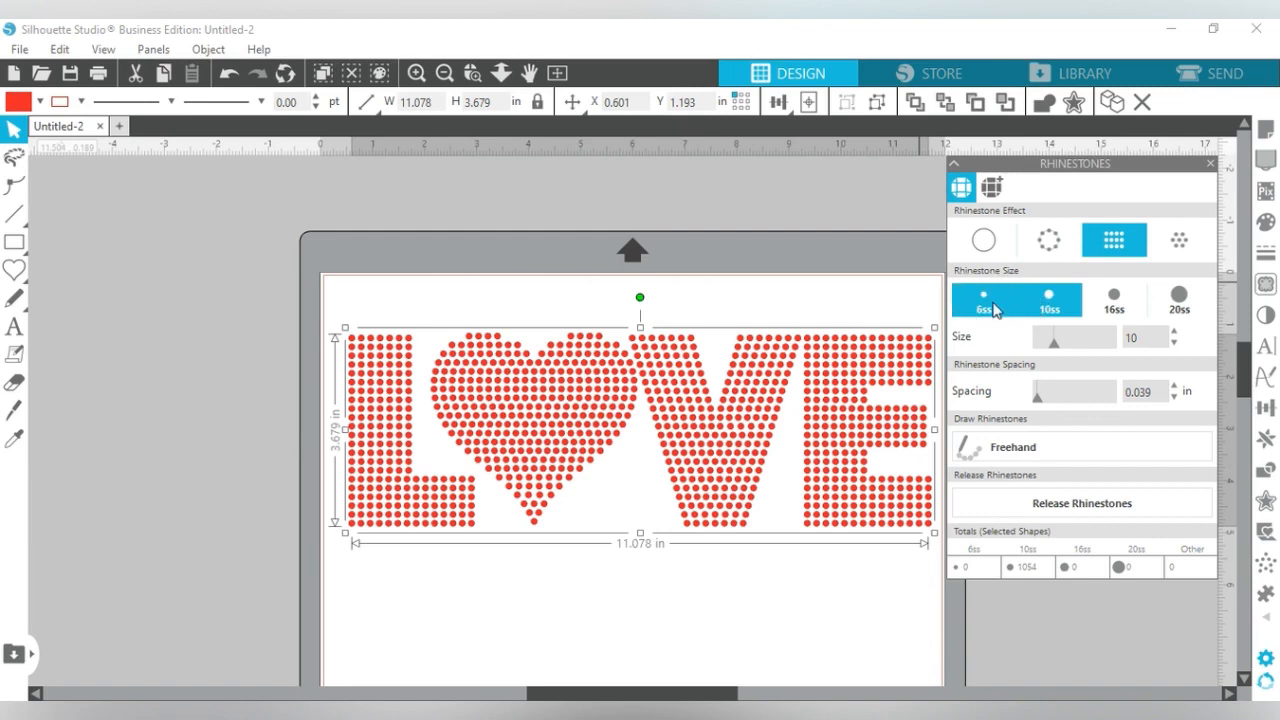
{"action": "left_click", "coordinate": [1057, 300]}
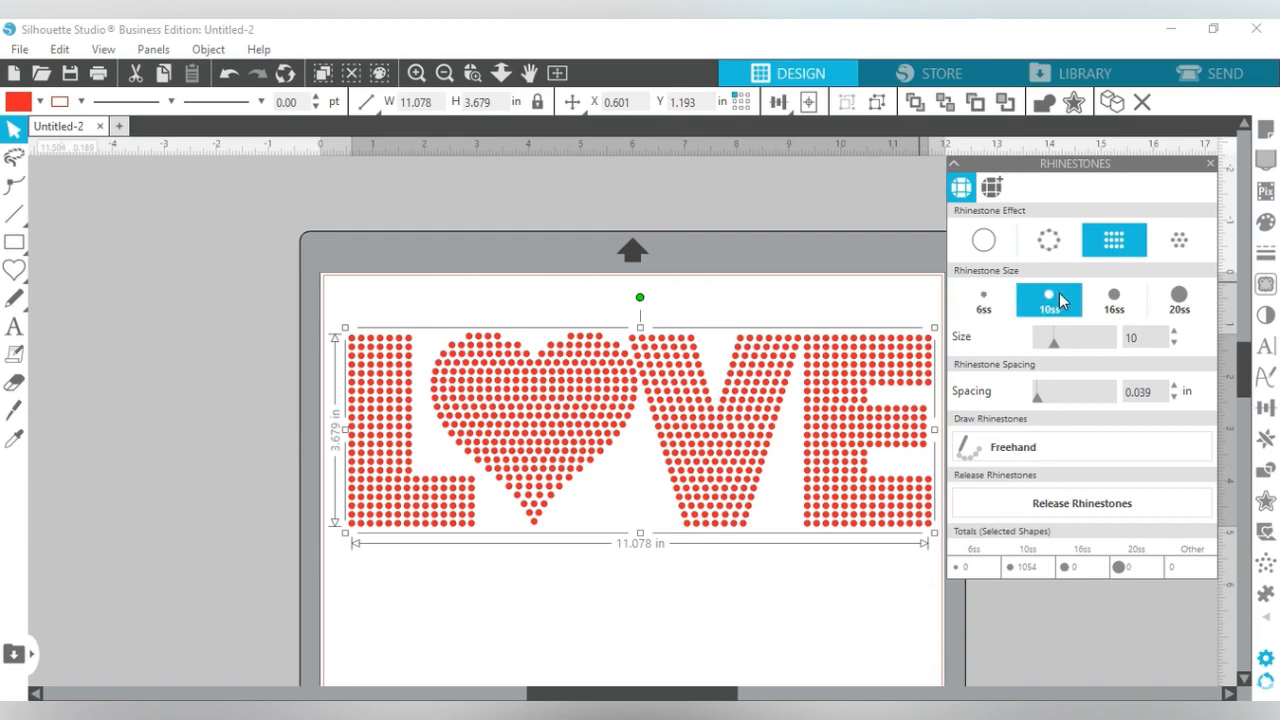
{"action": "left_click", "coordinate": [1120, 310]}
{"action": "left_click", "coordinate": [1010, 310]}
{"action": "key", "text": "Return"}
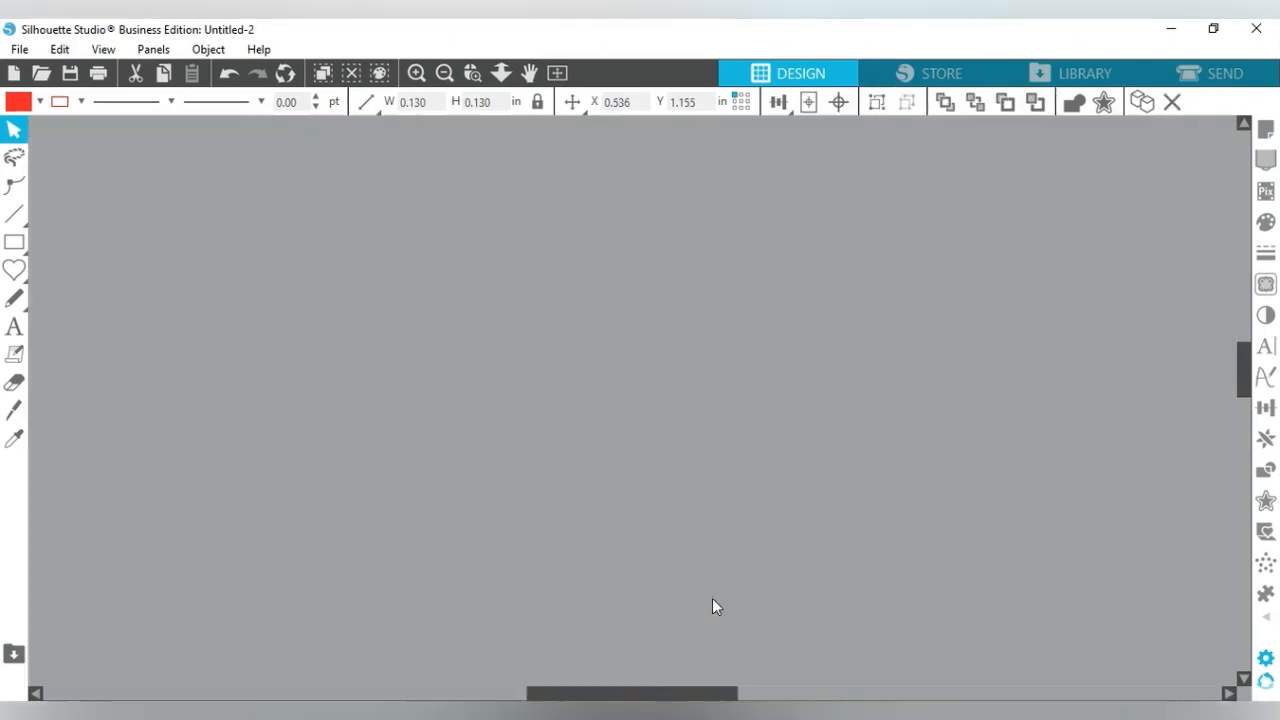
- Group all the individual rhinestones of the LOVE design and move the group to about X 0.512 in, Y 1.083 in
{"action": "key", "text": "ctrl+plus"}
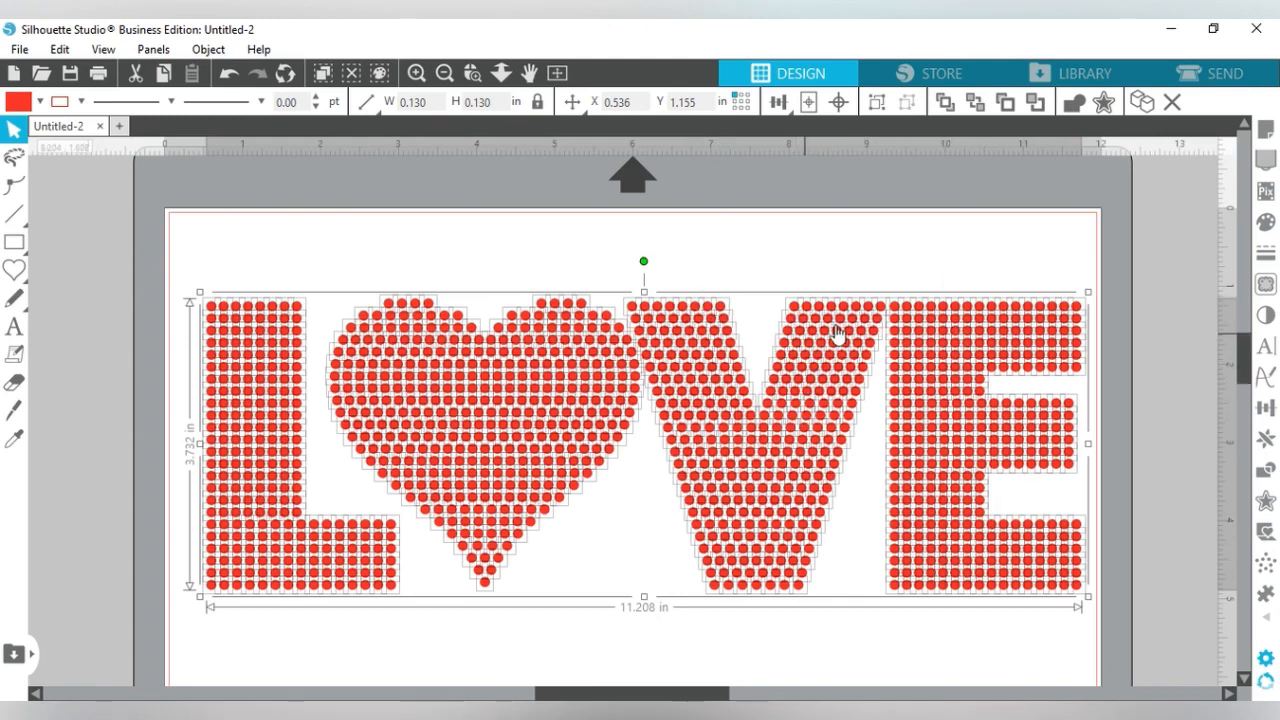
{"action": "left_click", "coordinate": [822, 271]}
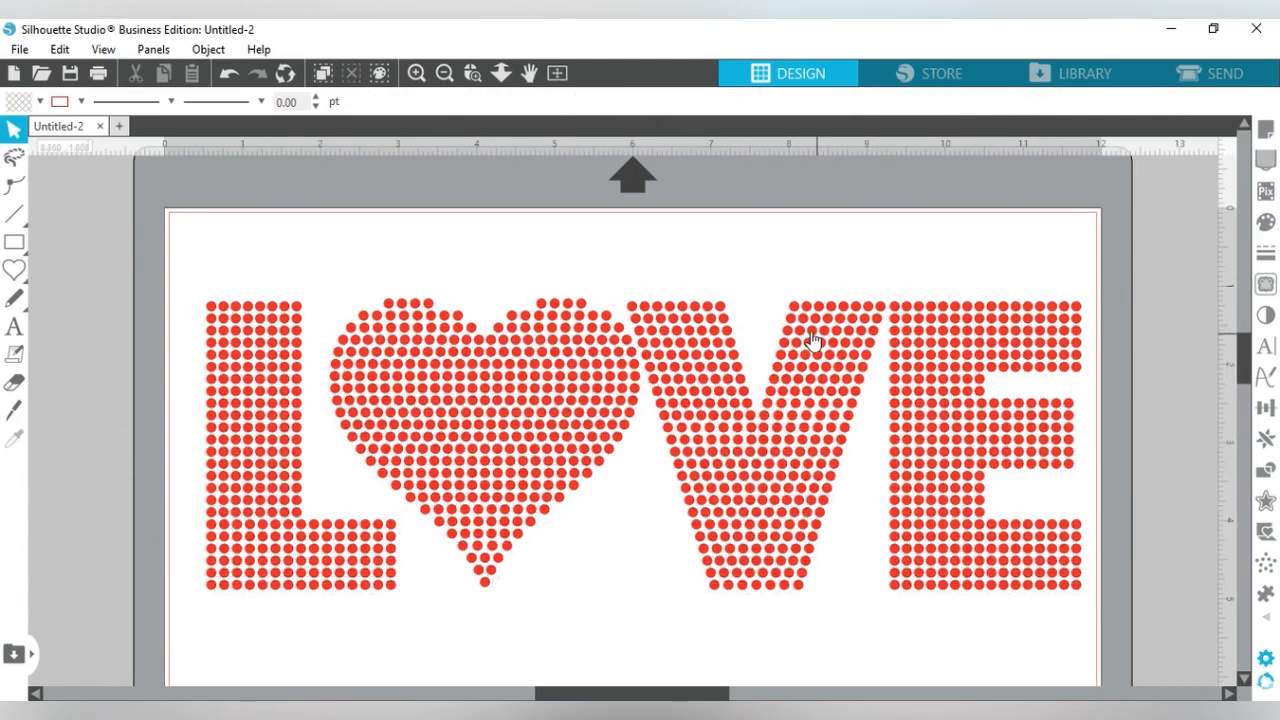
{"action": "left_click", "coordinate": [791, 282]}
{"action": "left_click_drag", "start_coordinate": [791, 284], "coordinate": [798, 313]}
{"action": "left_click", "coordinate": [737, 266]}
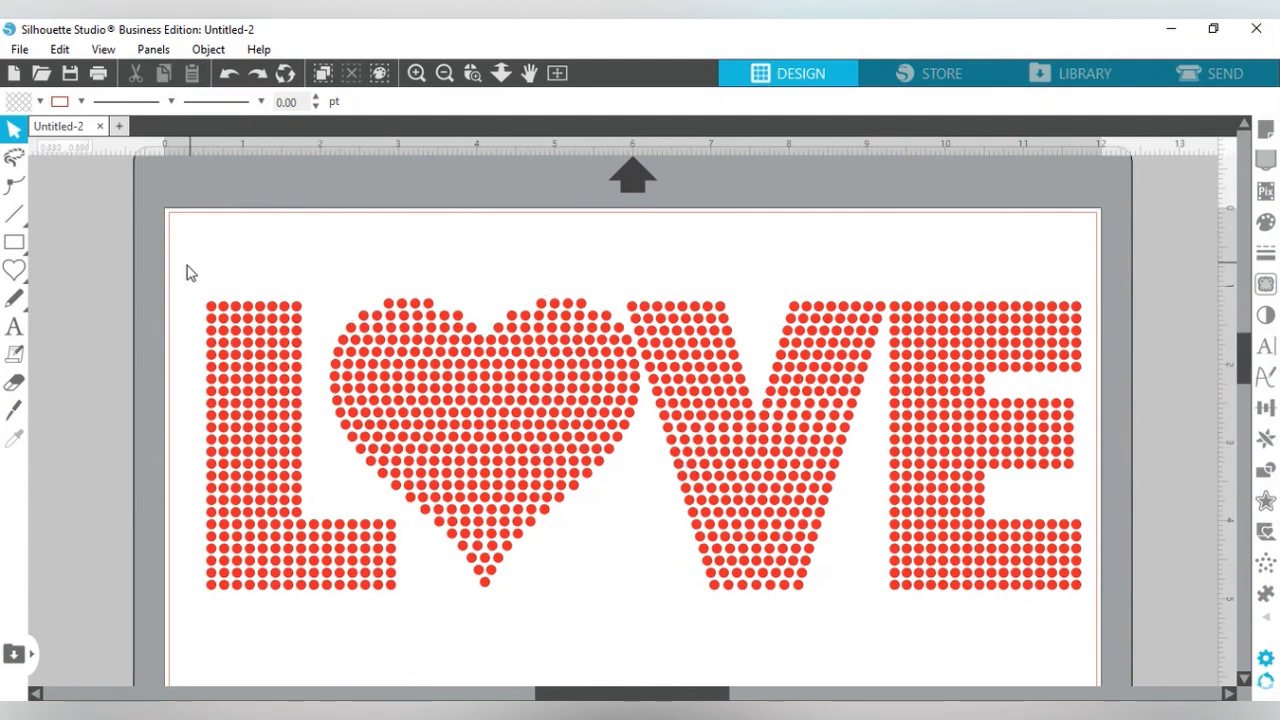
{"action": "left_click_drag", "start_coordinate": [186, 276], "coordinate": [1076, 628]}
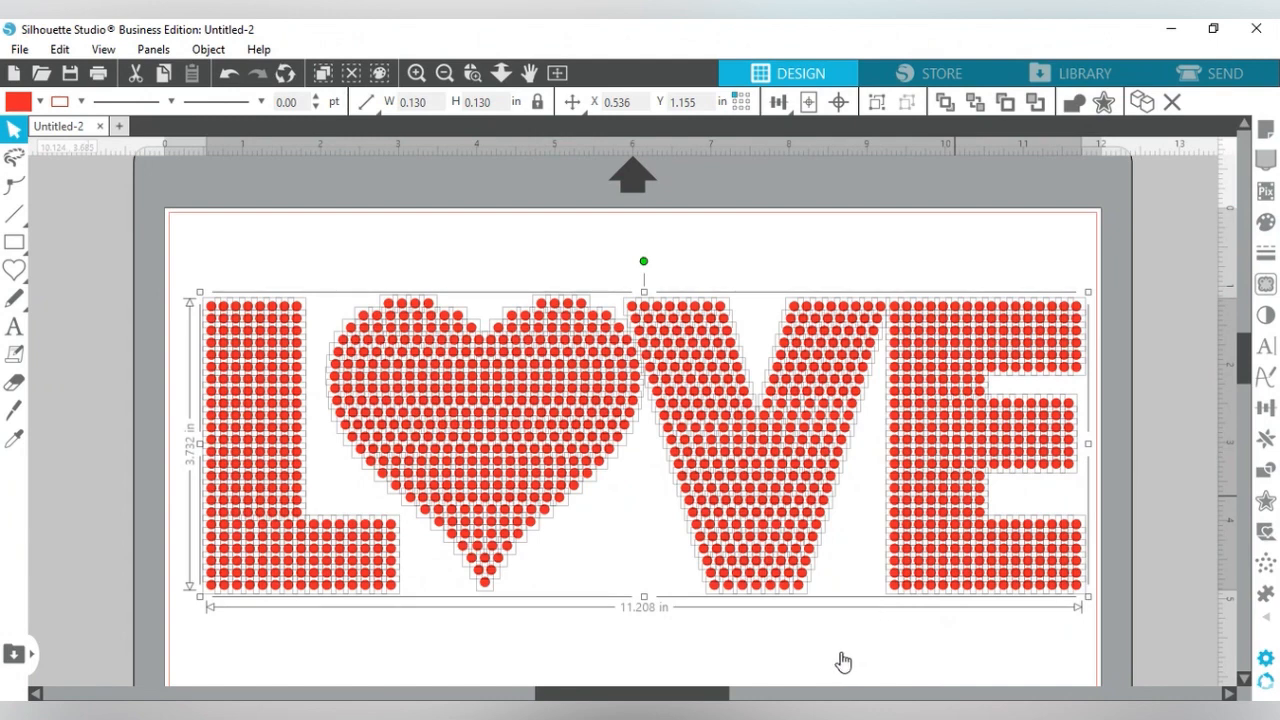
{"action": "key", "text": "ctrl+g"}
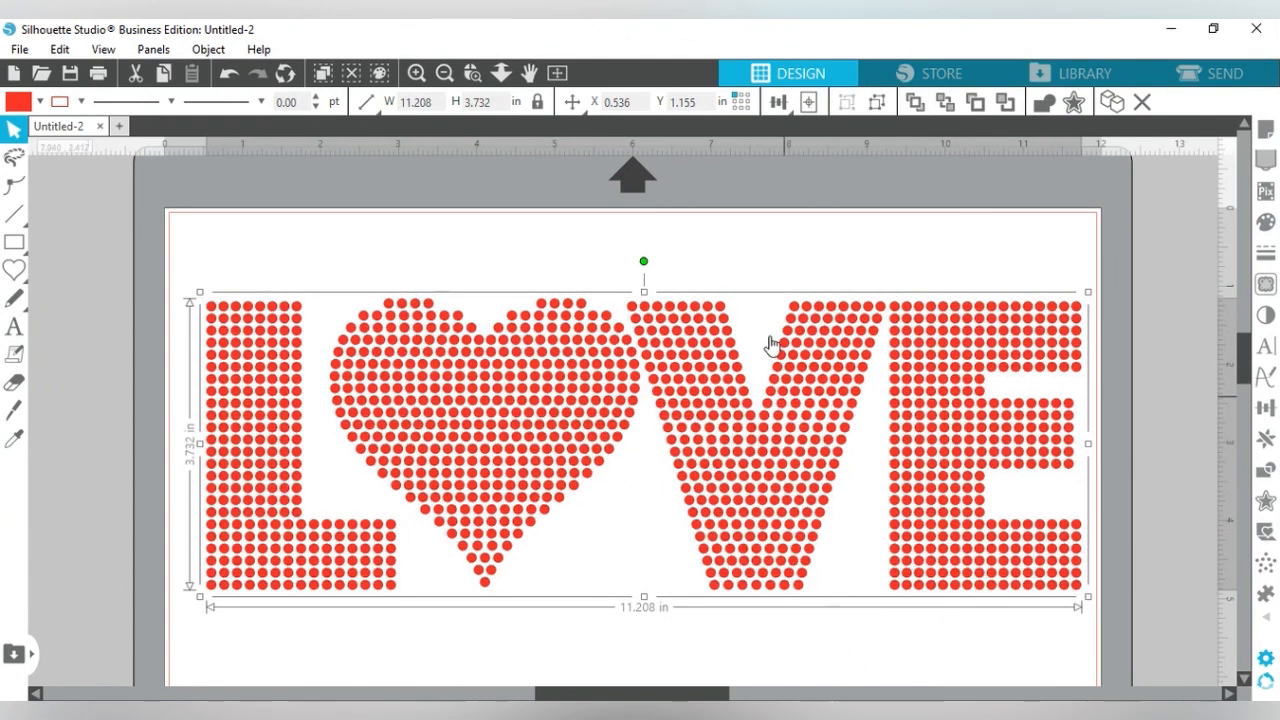
{"action": "left_click_drag", "start_coordinate": [789, 303], "coordinate": [788, 311]}
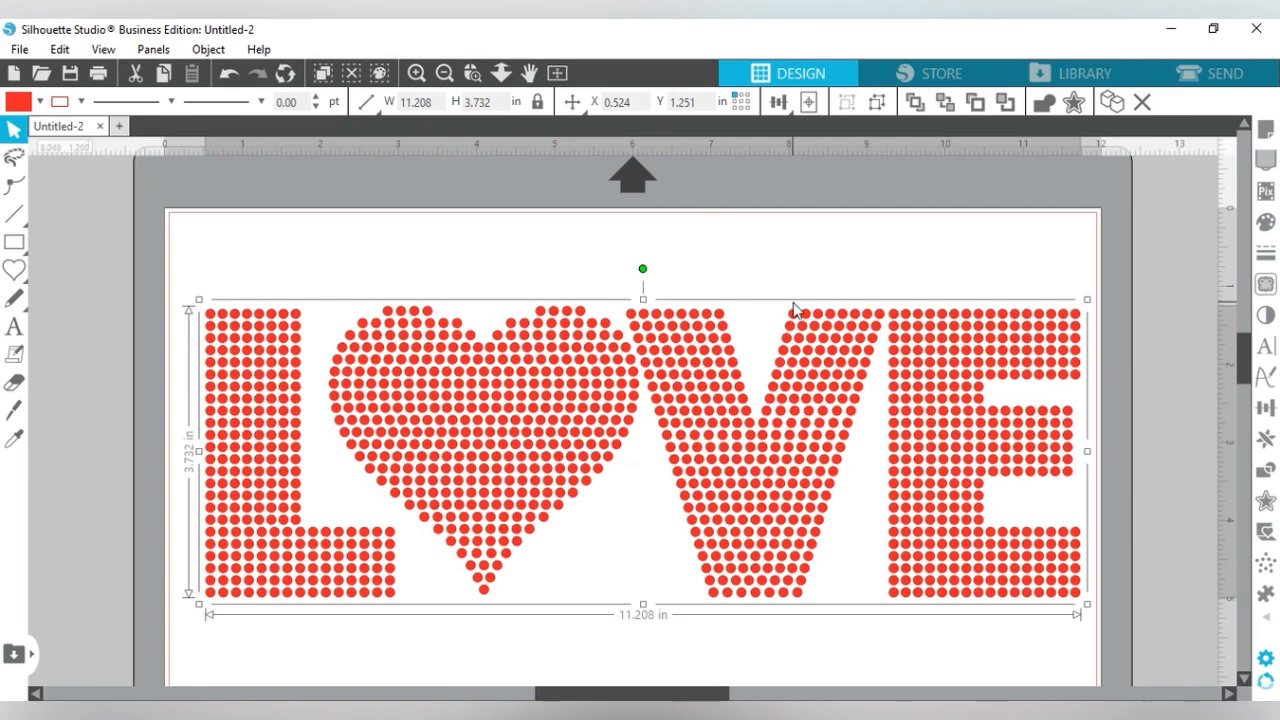
{"action": "left_click_drag", "start_coordinate": [778, 398], "coordinate": [792, 395]}
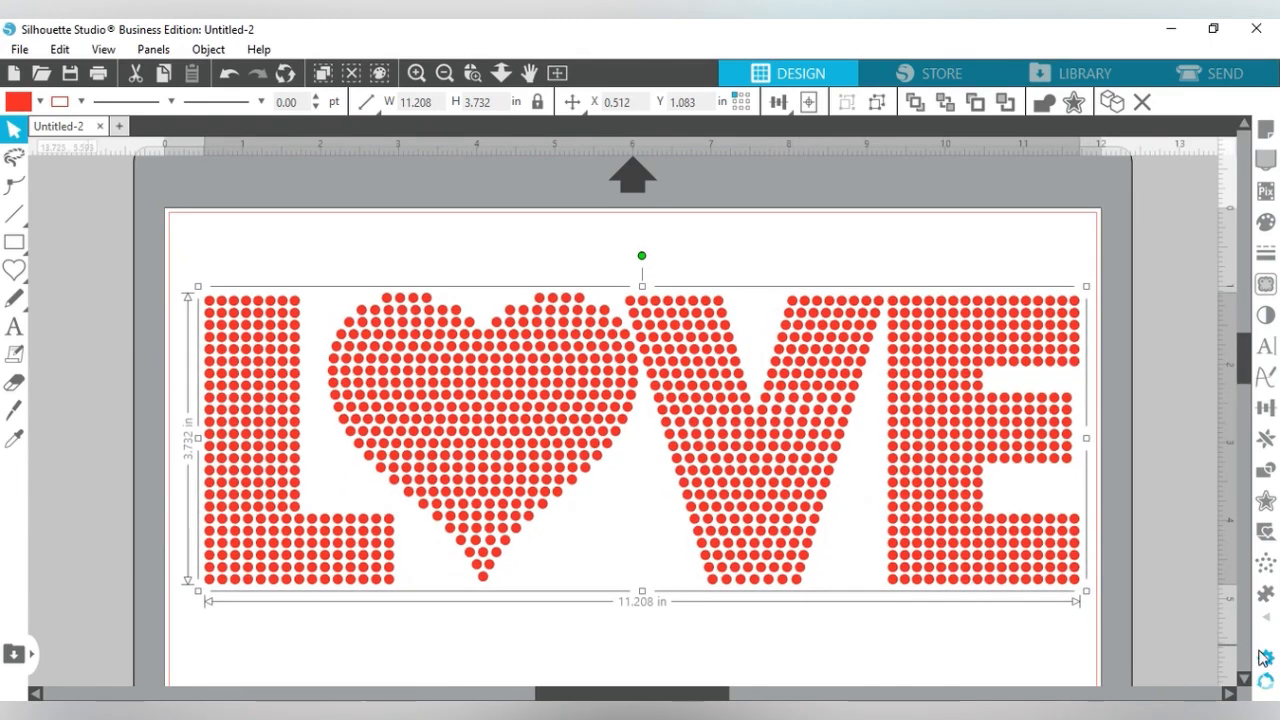
- Open the rhinestone settings for the grouped design and examine the stone layout up close
{"action": "left_click", "coordinate": [1264, 620]}
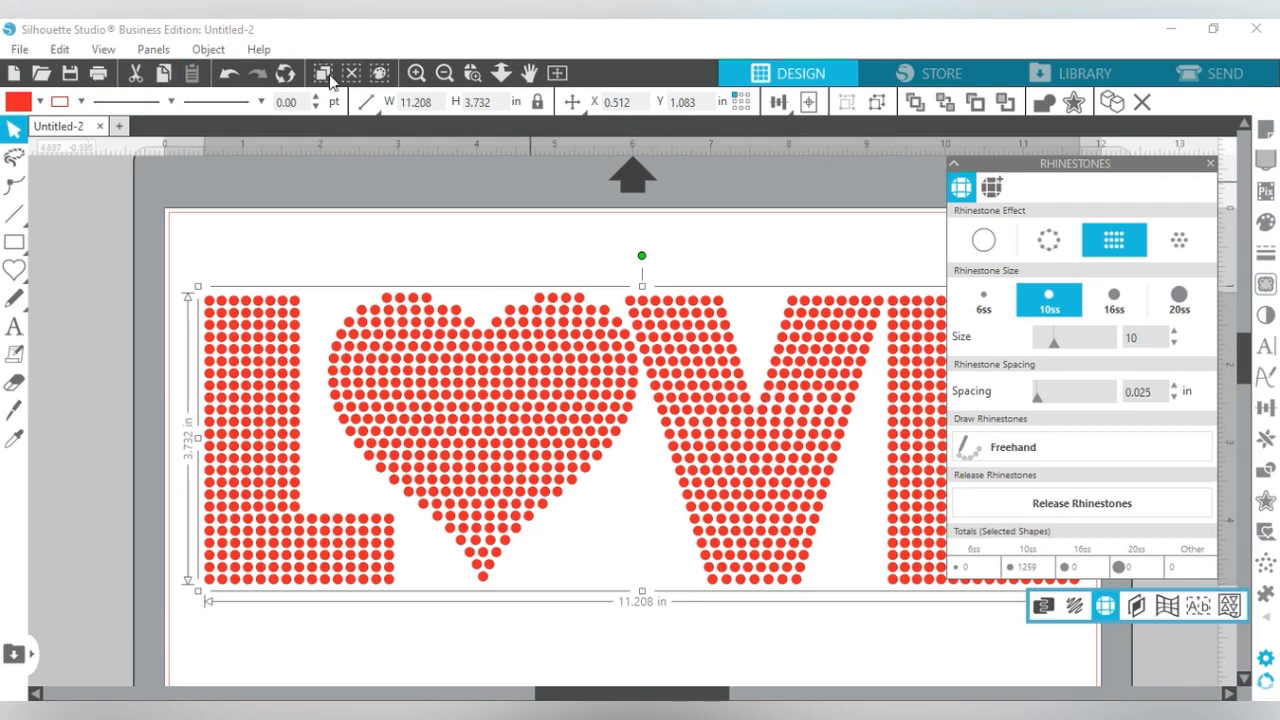
{"action": "left_click", "coordinate": [412, 75]}
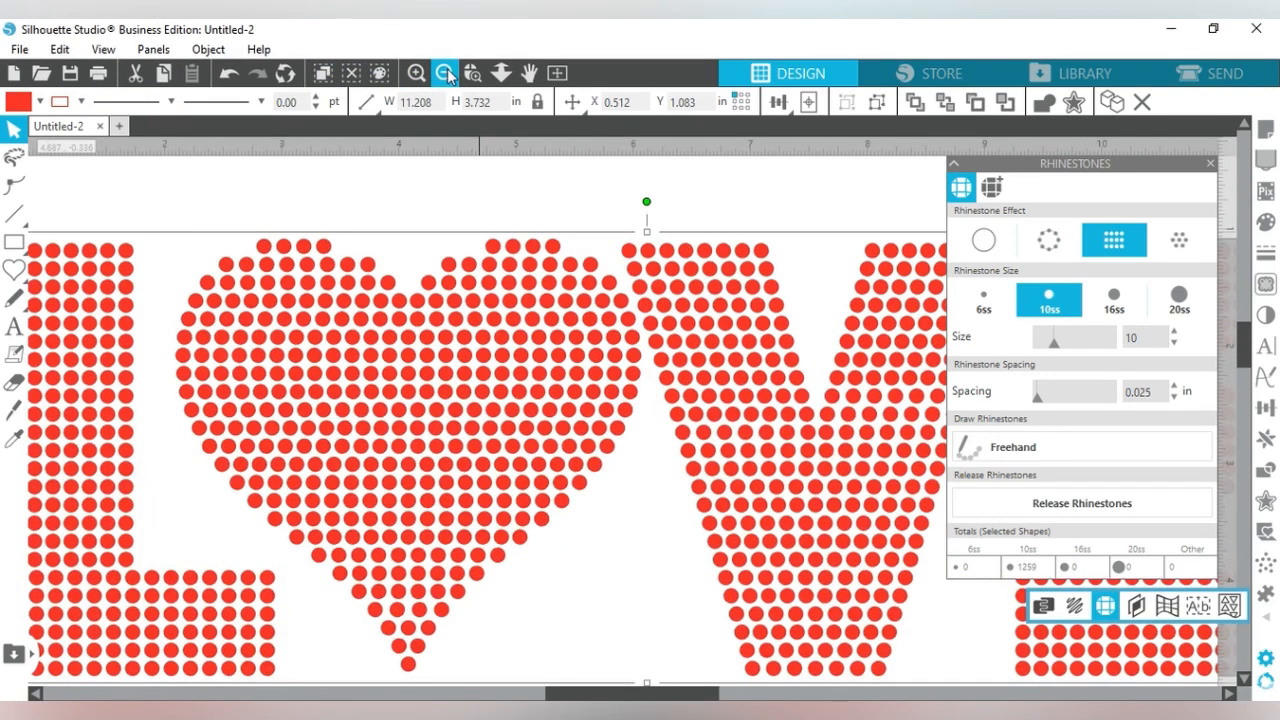
{"action": "left_click", "coordinate": [446, 74]}
{"action": "left_click", "coordinate": [446, 73]}
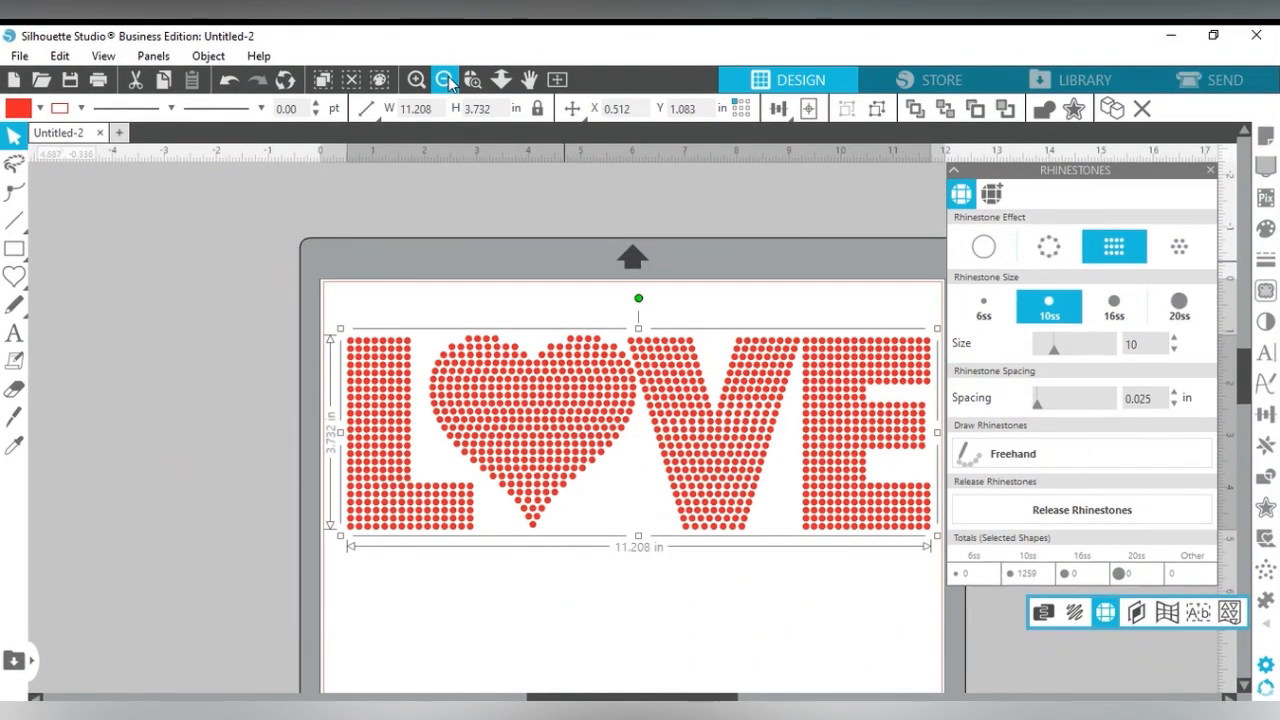
- Try making the rhinestone LOVE design a compound path and filling it with red
{"action": "left_click_drag", "start_coordinate": [329, 318], "coordinate": [929, 537]}
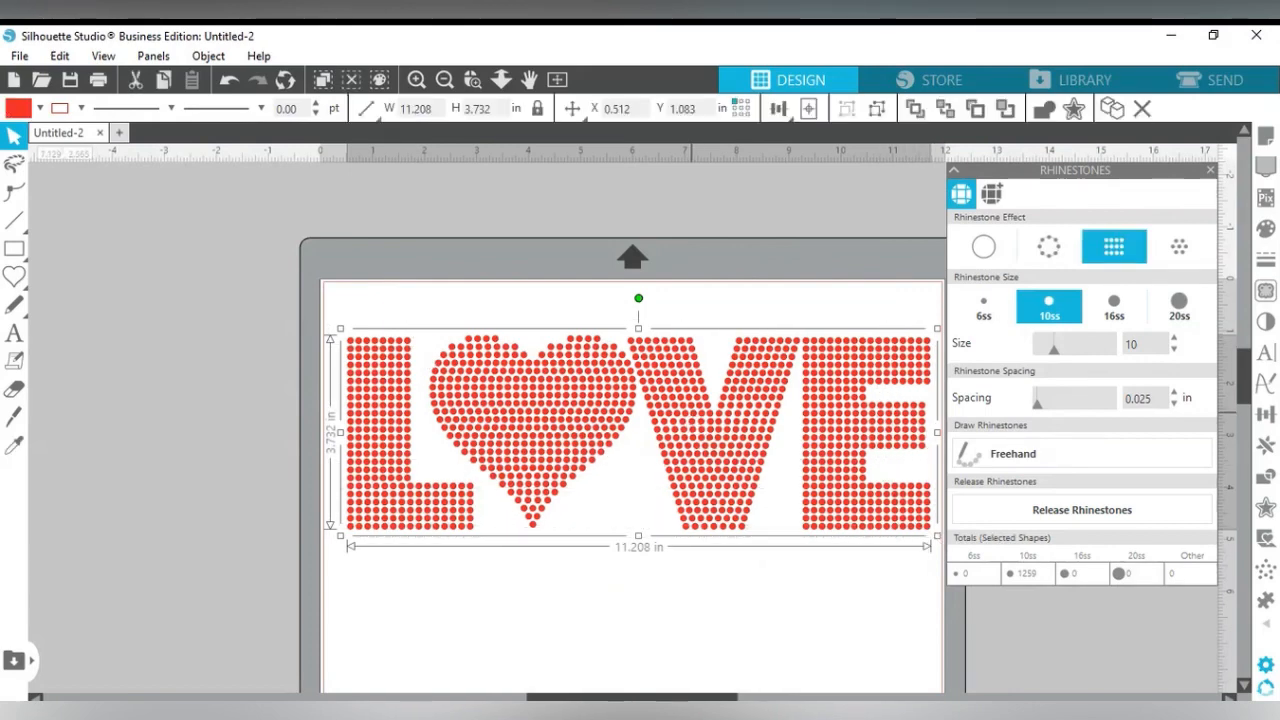
{"action": "key", "text": "ctrl+e"}
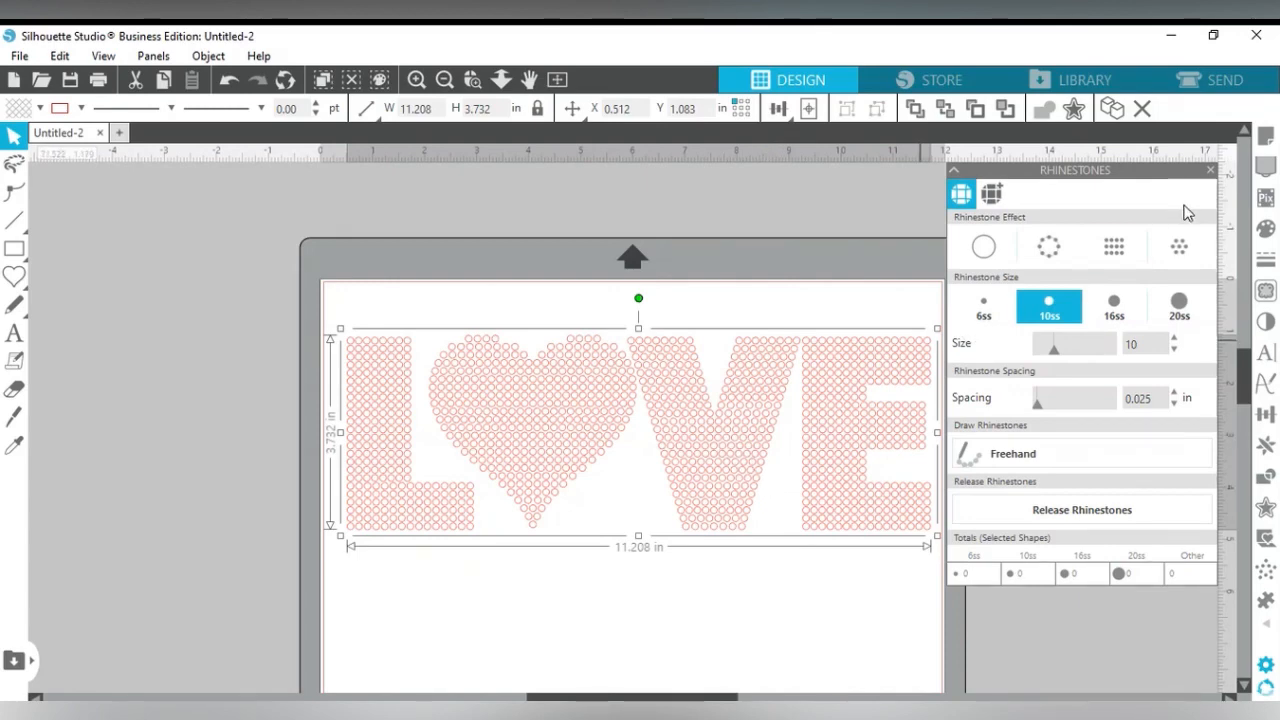
{"action": "left_click", "coordinate": [1265, 228]}
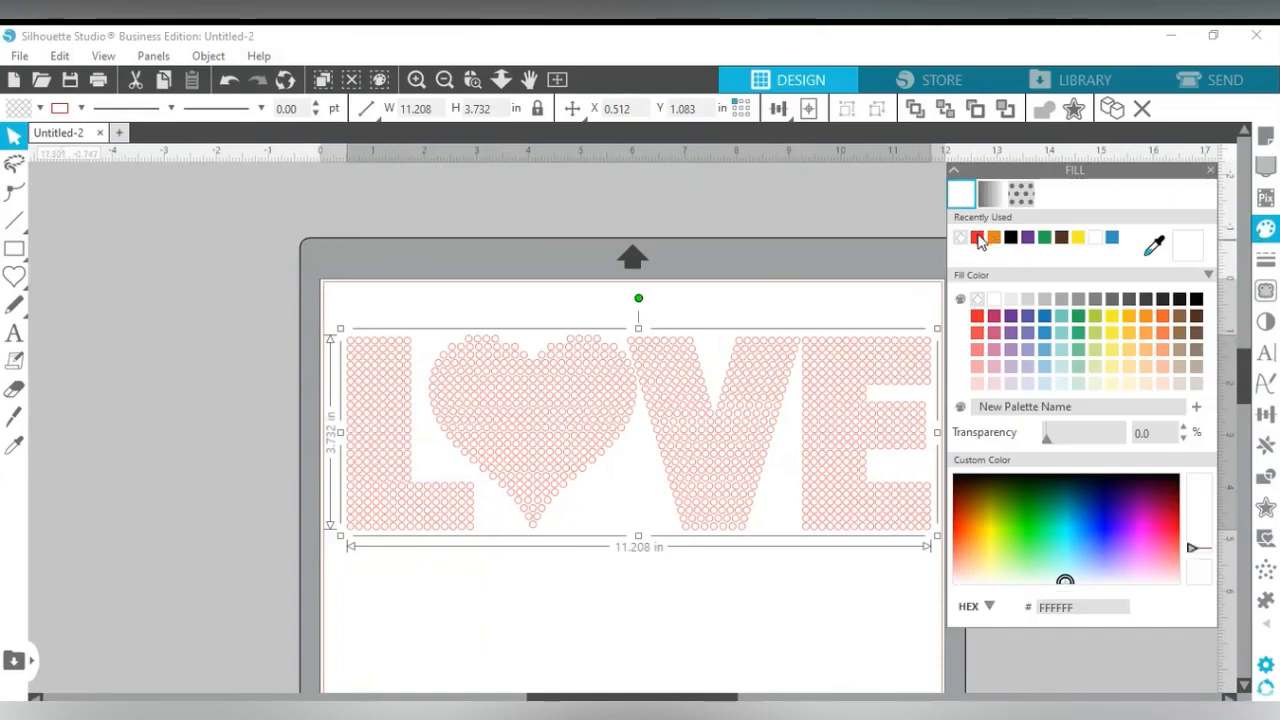
{"action": "left_click", "coordinate": [979, 238]}
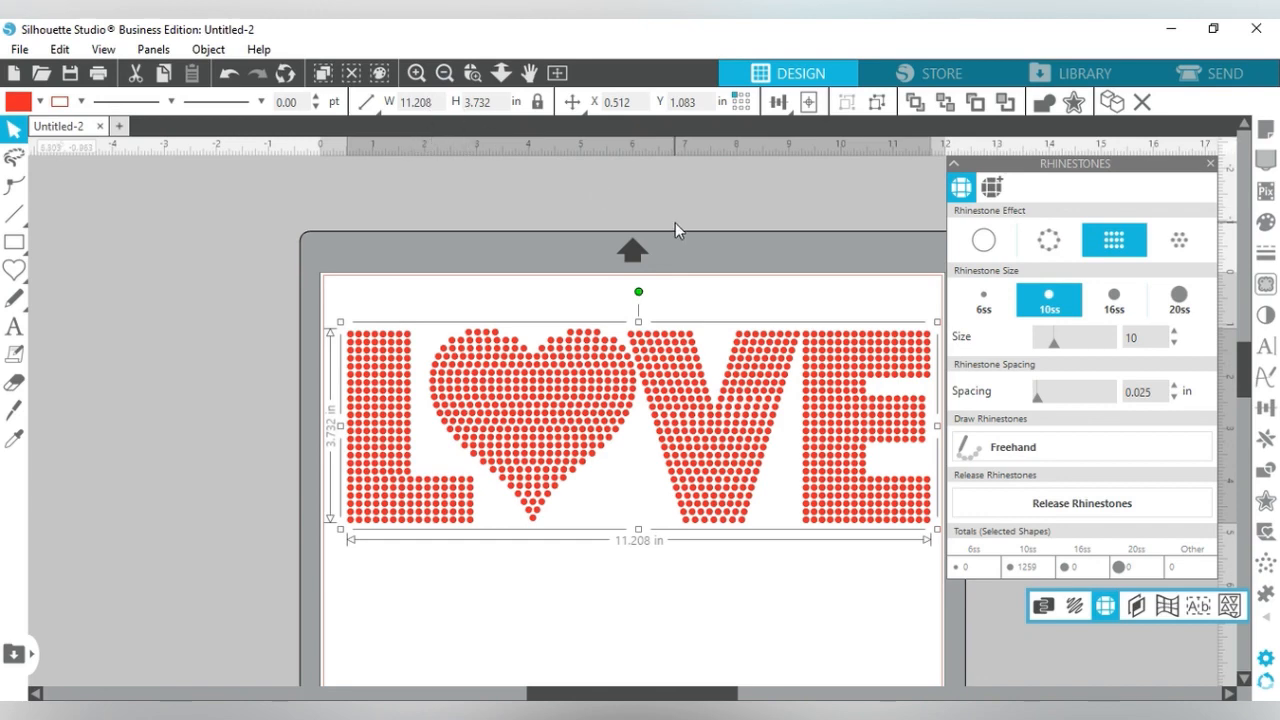
- Save the selected rhinestone design to the hard drive as an SVG named LOVE MEL in the Silhohette Designs folder
{"action": "left_click", "coordinate": [15, 50]}
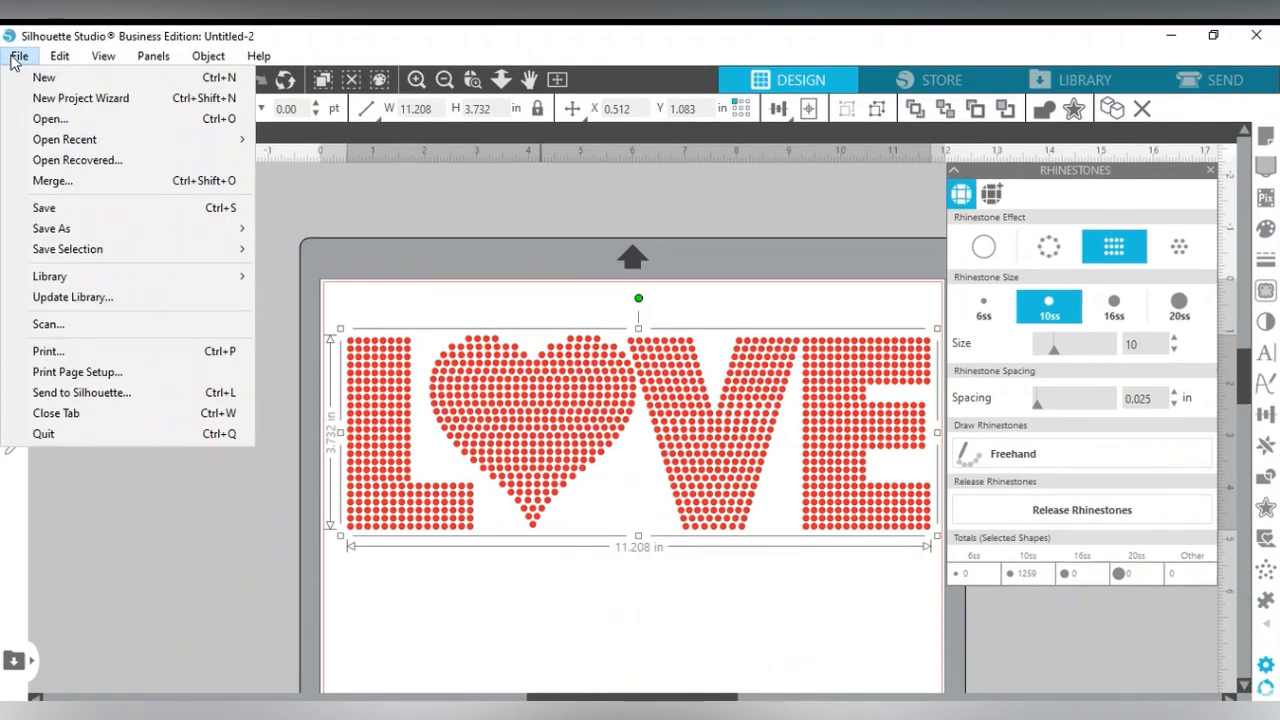
{"action": "mouse_move", "coordinate": [127, 259]}
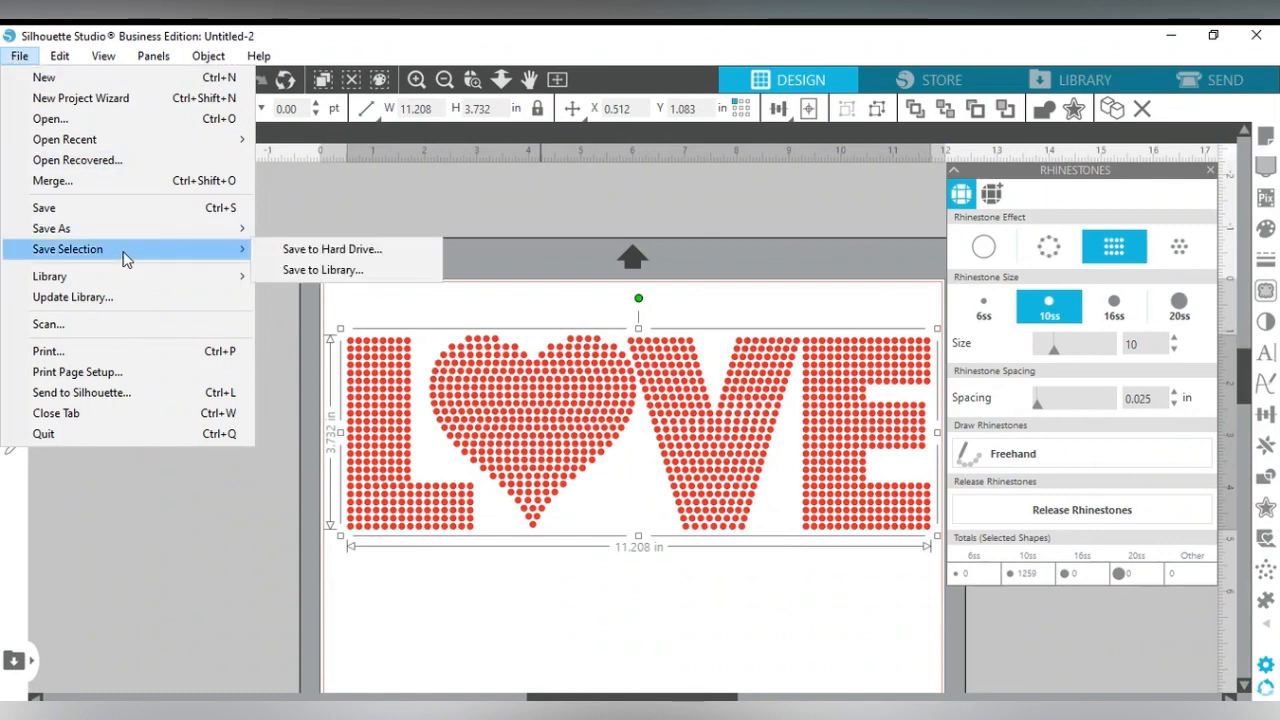
{"action": "left_click", "coordinate": [321, 252]}
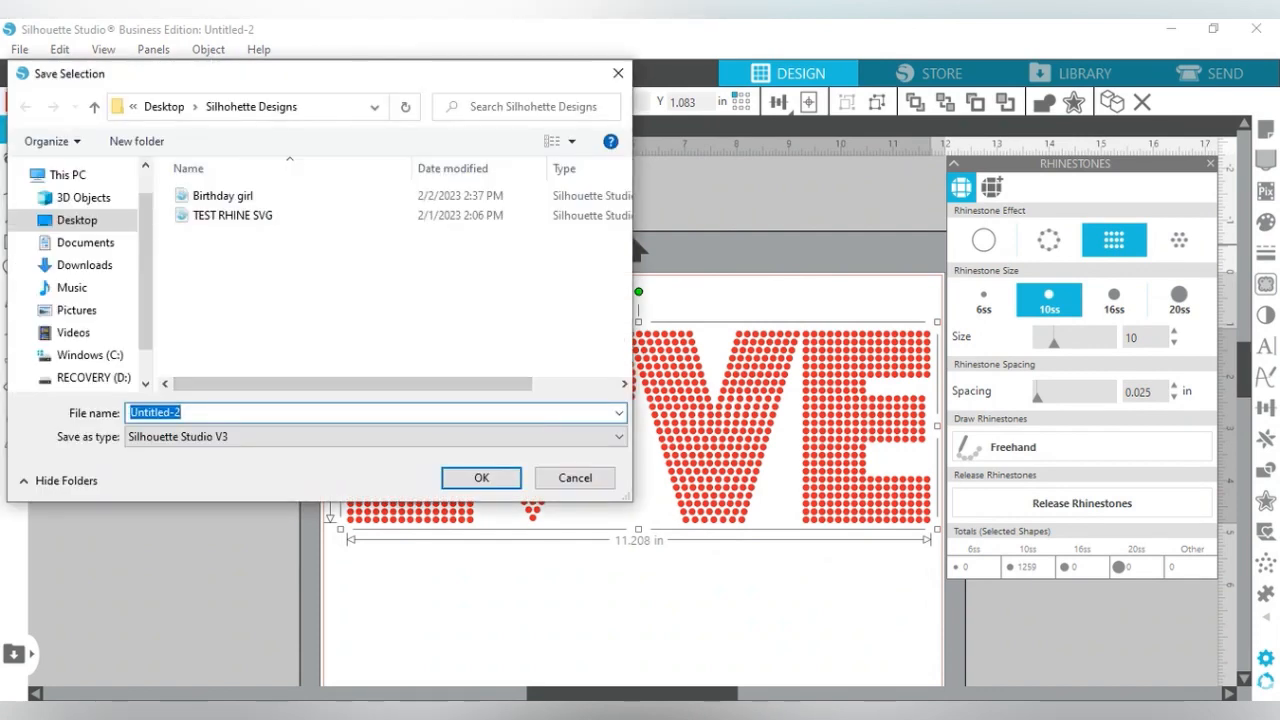
{"action": "type", "text": "LOVE"}
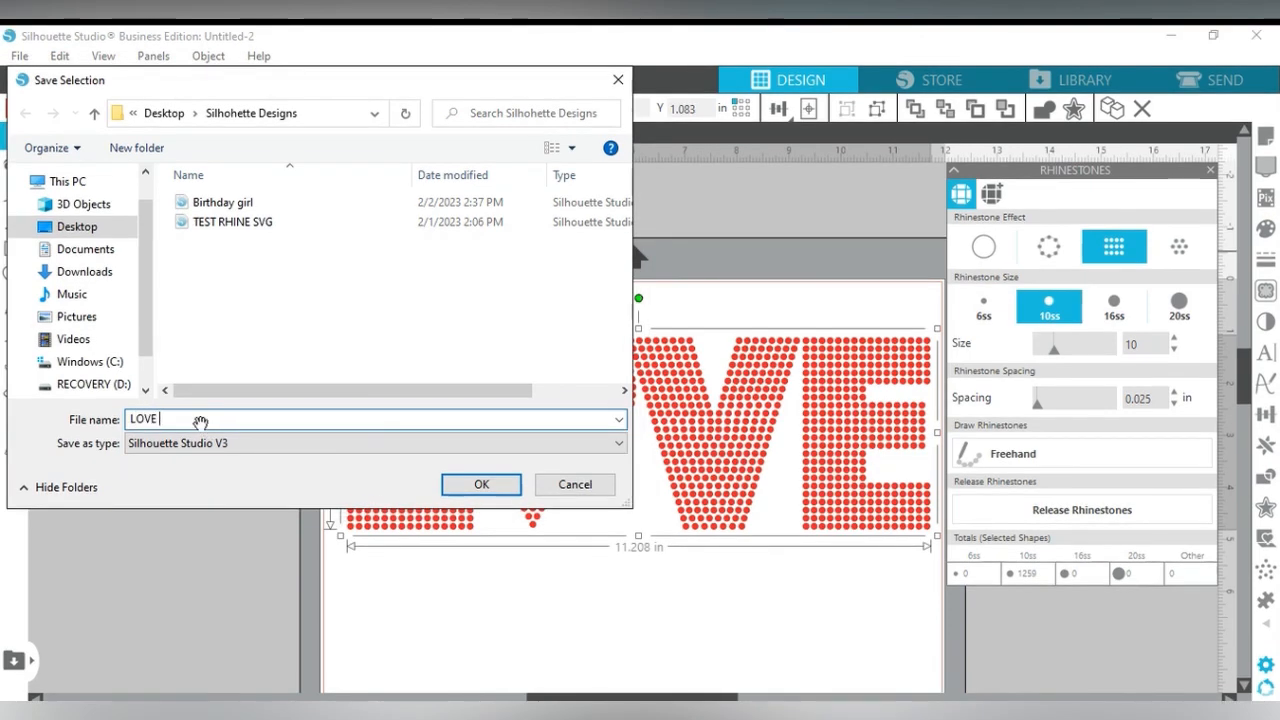
{"action": "type", "text": " MEL"}
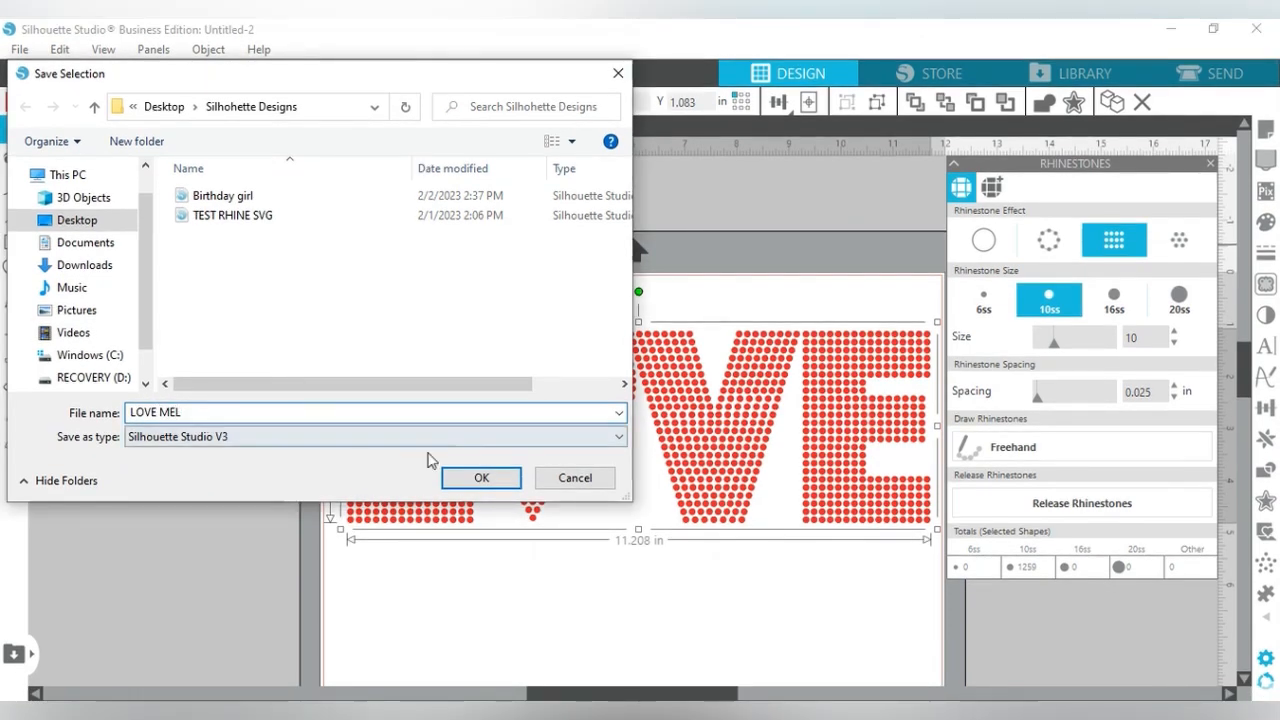
{"action": "key", "text": "Tab"}
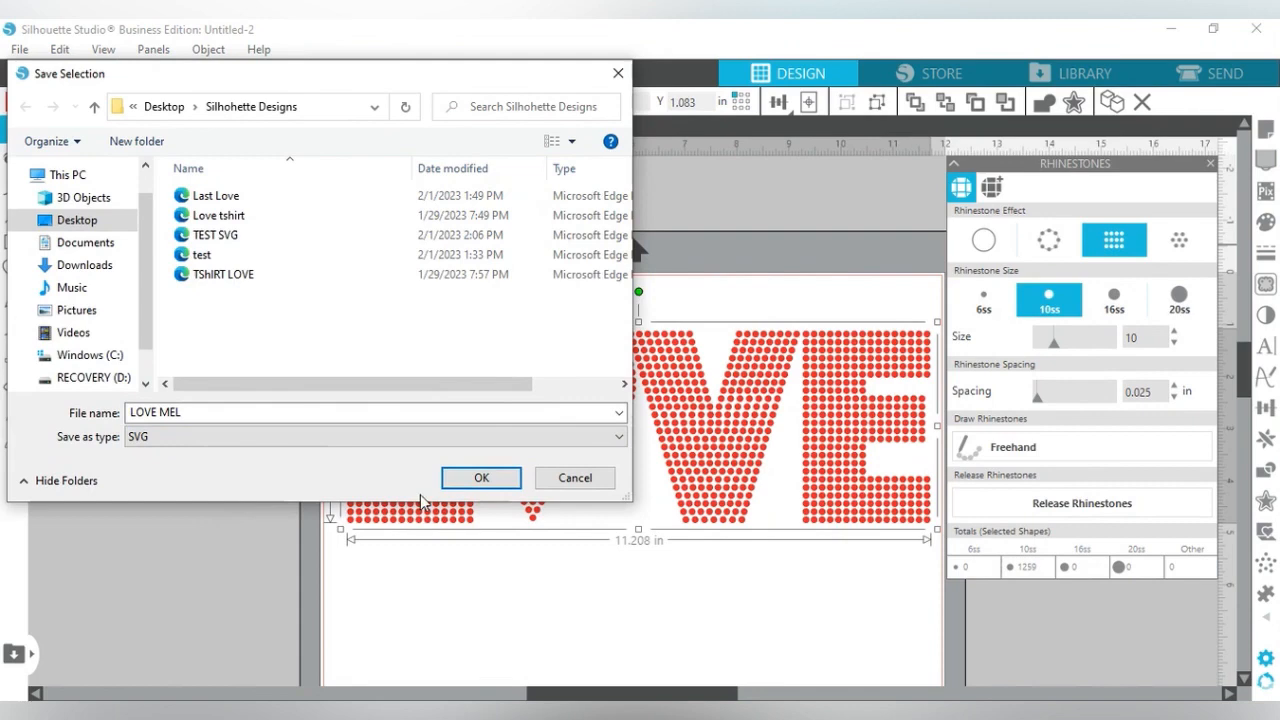
{"action": "left_click", "coordinate": [483, 478]}
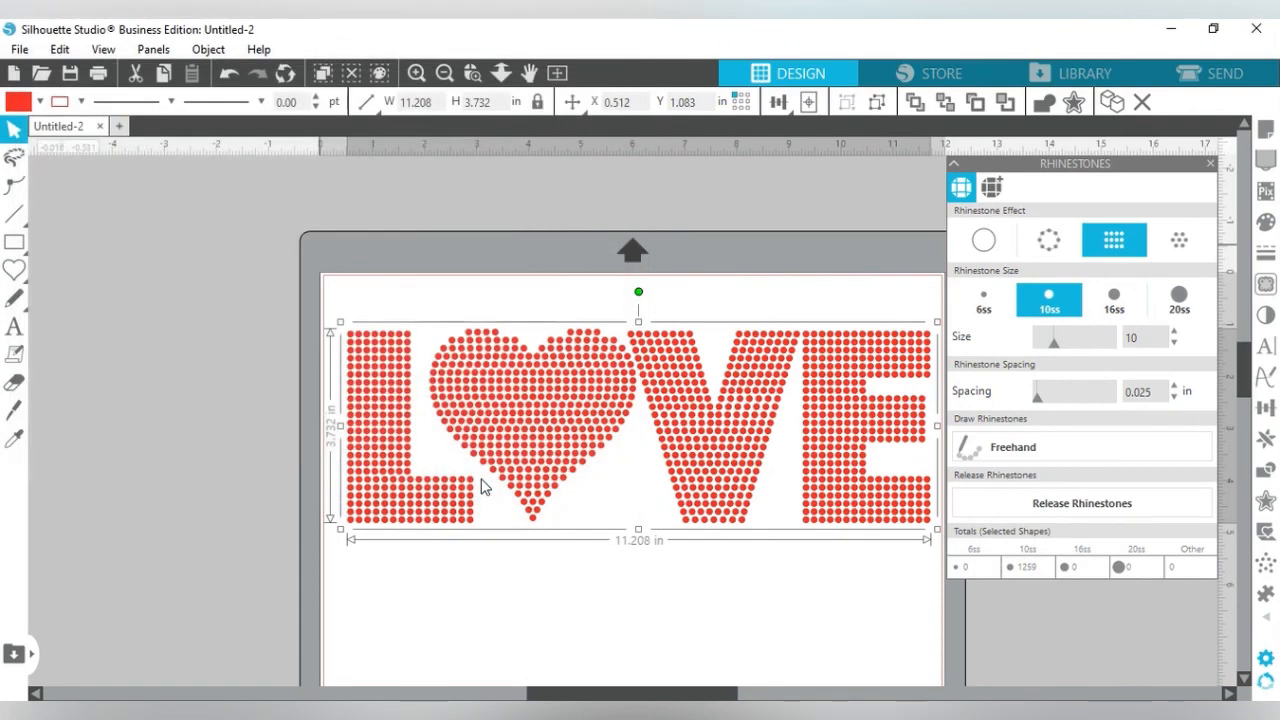